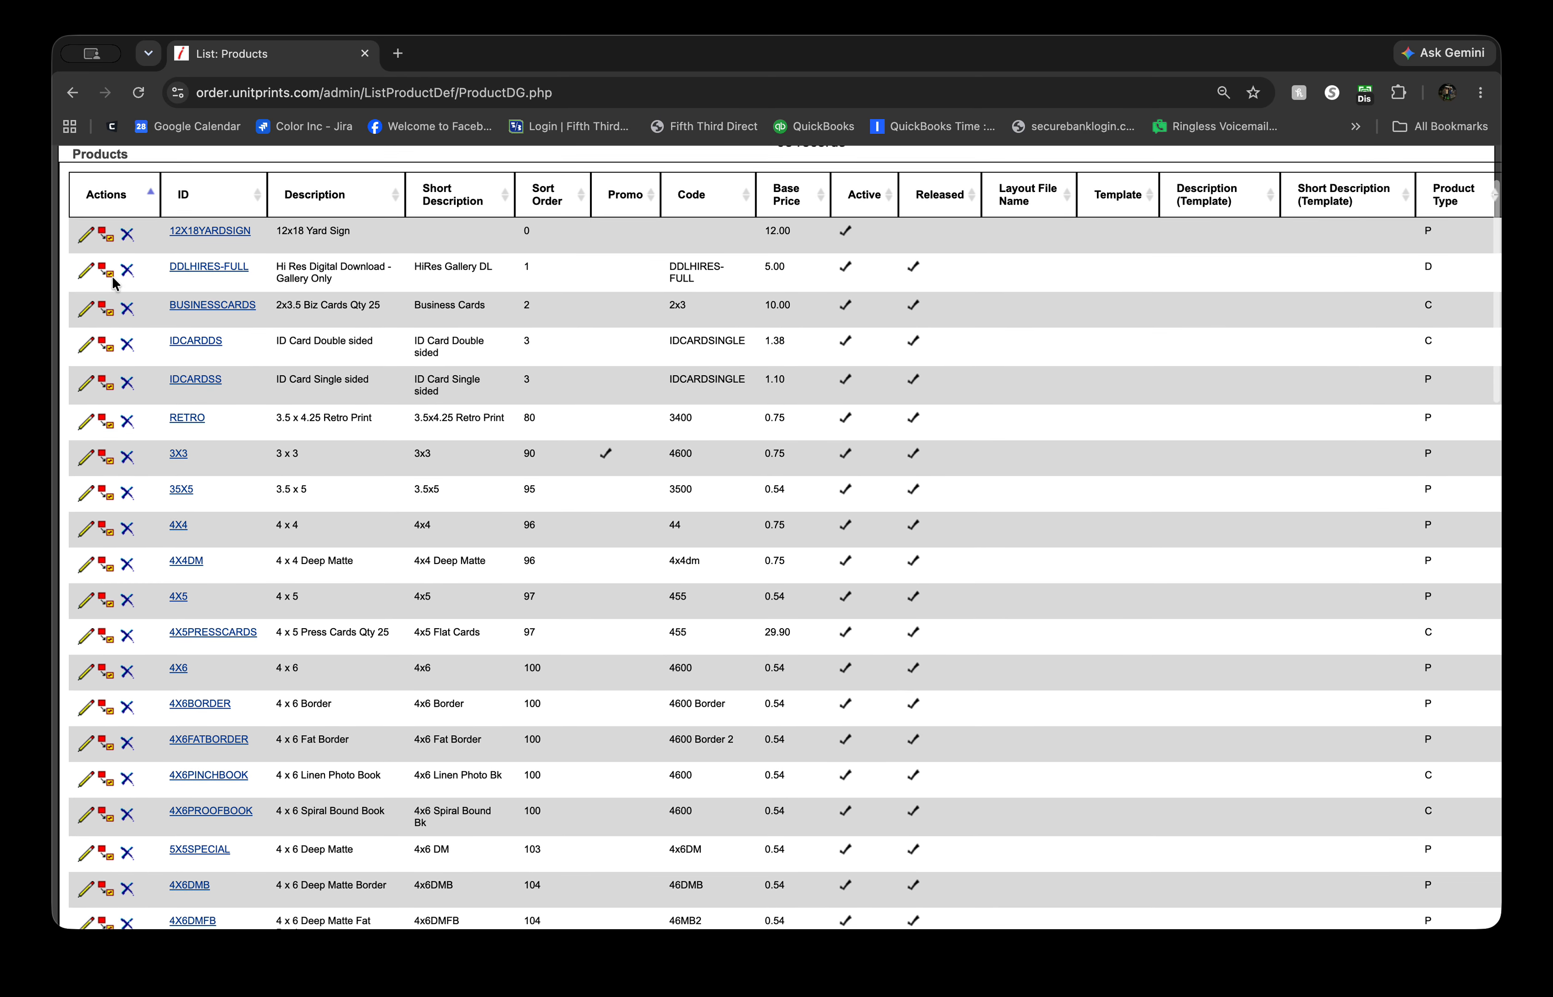
Step: Start a copy of the 12X18 print product from the product list
scroll(144, 324, "down", 4)
scroll(144, 324, "down", 20)
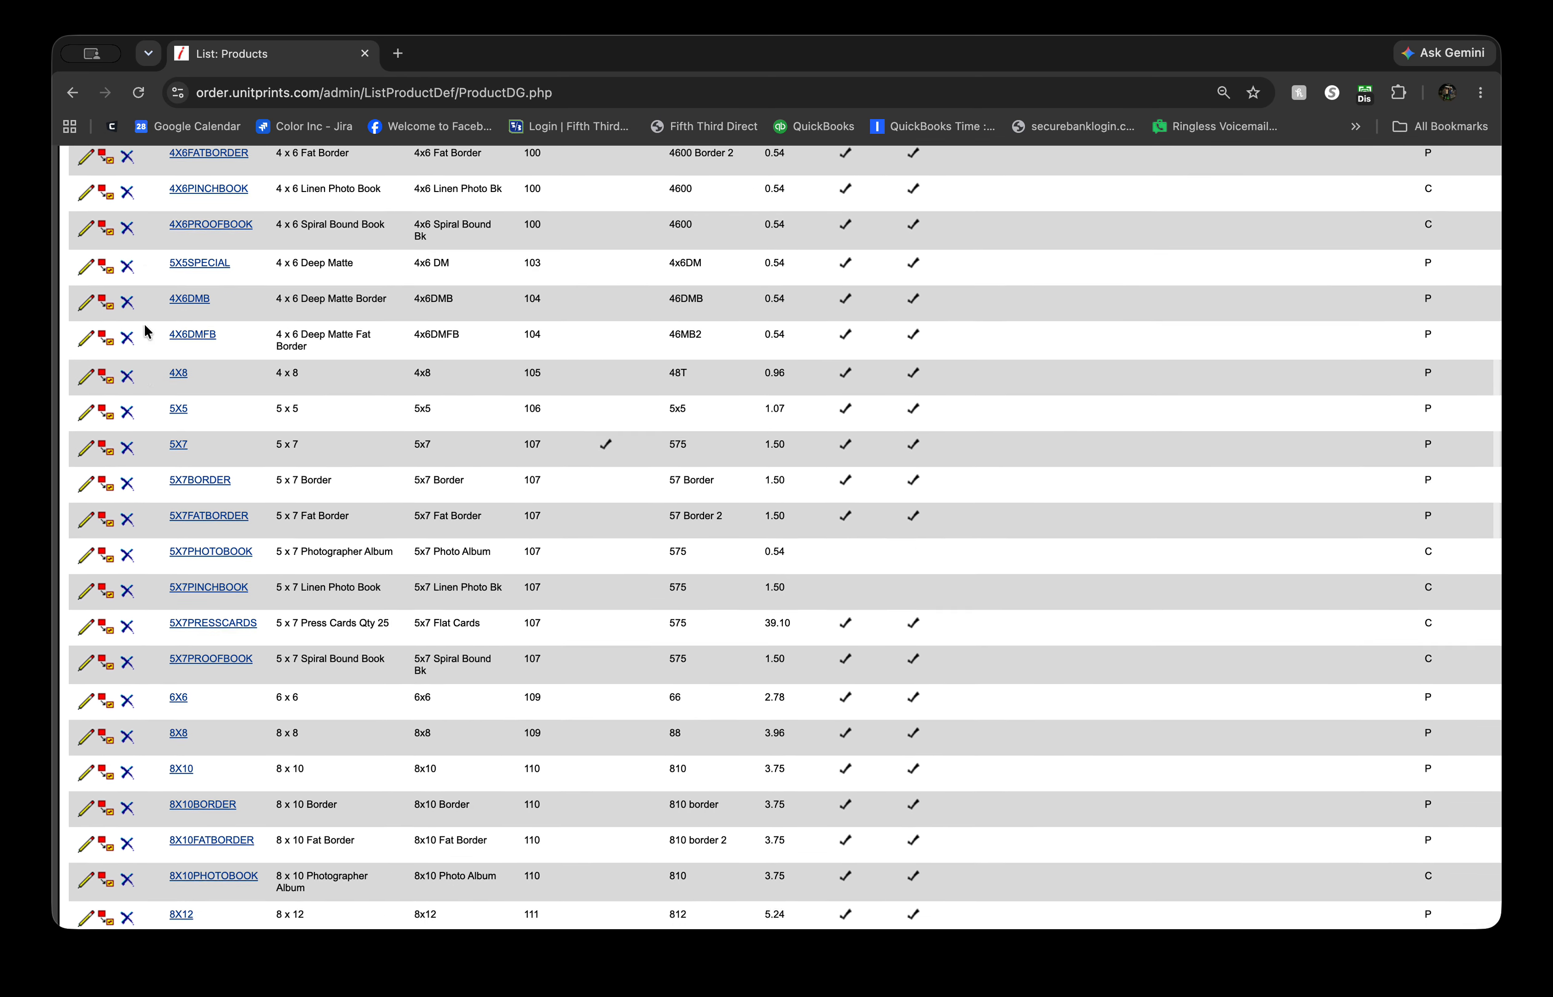
scroll(144, 323, "down", 7)
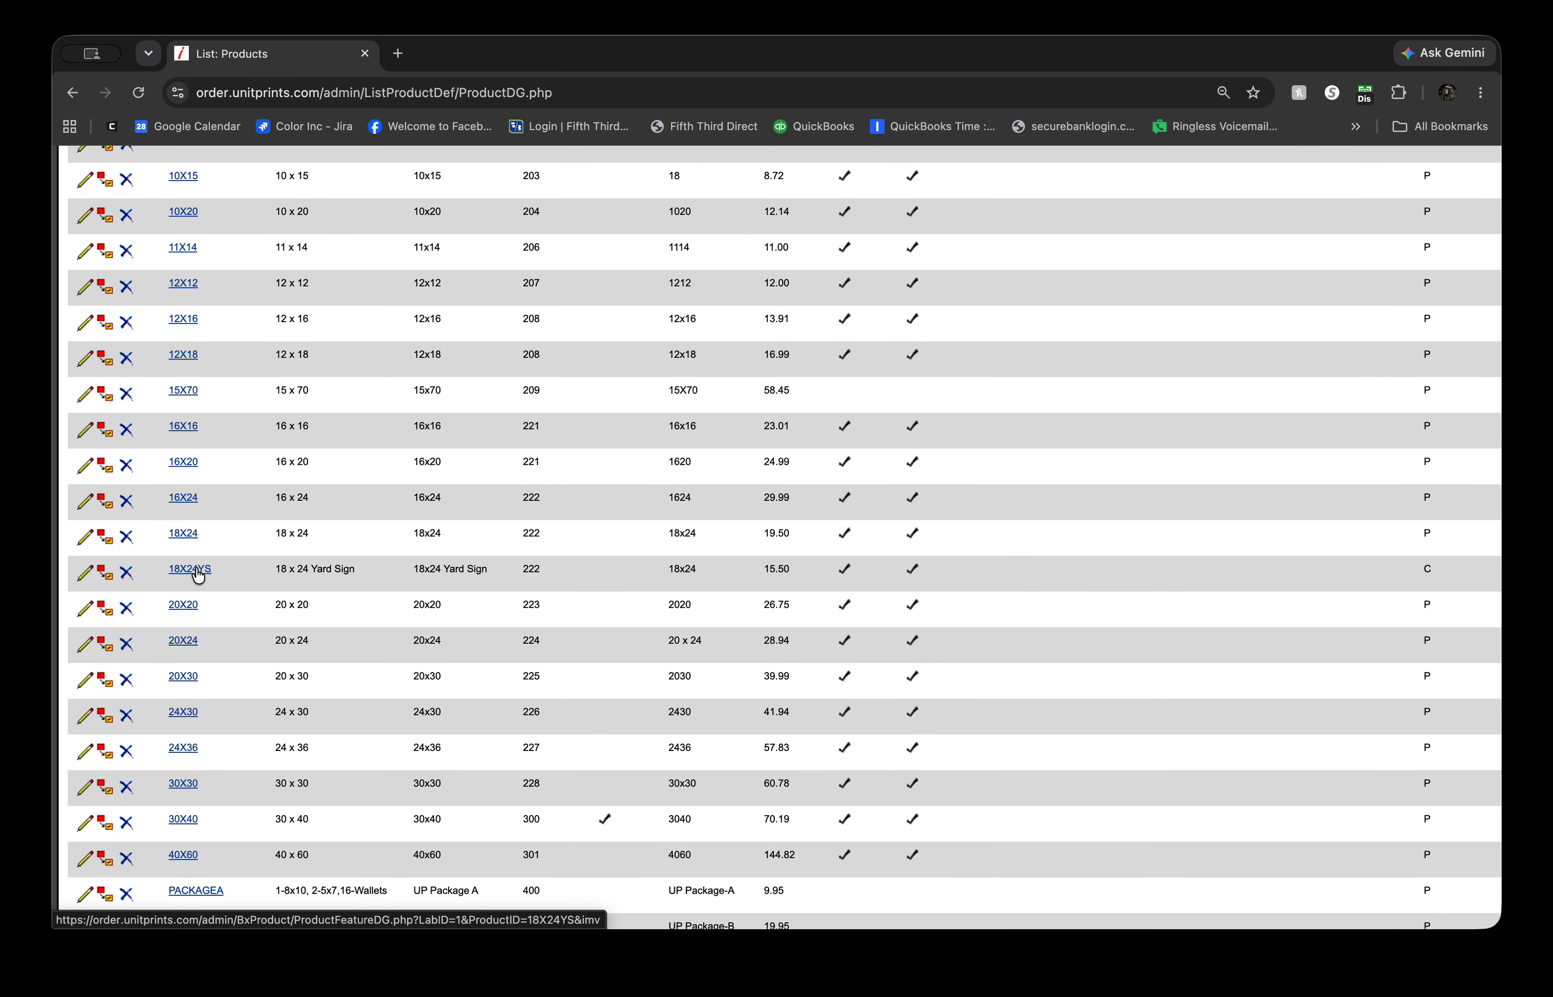
scroll(199, 573, "up", 1)
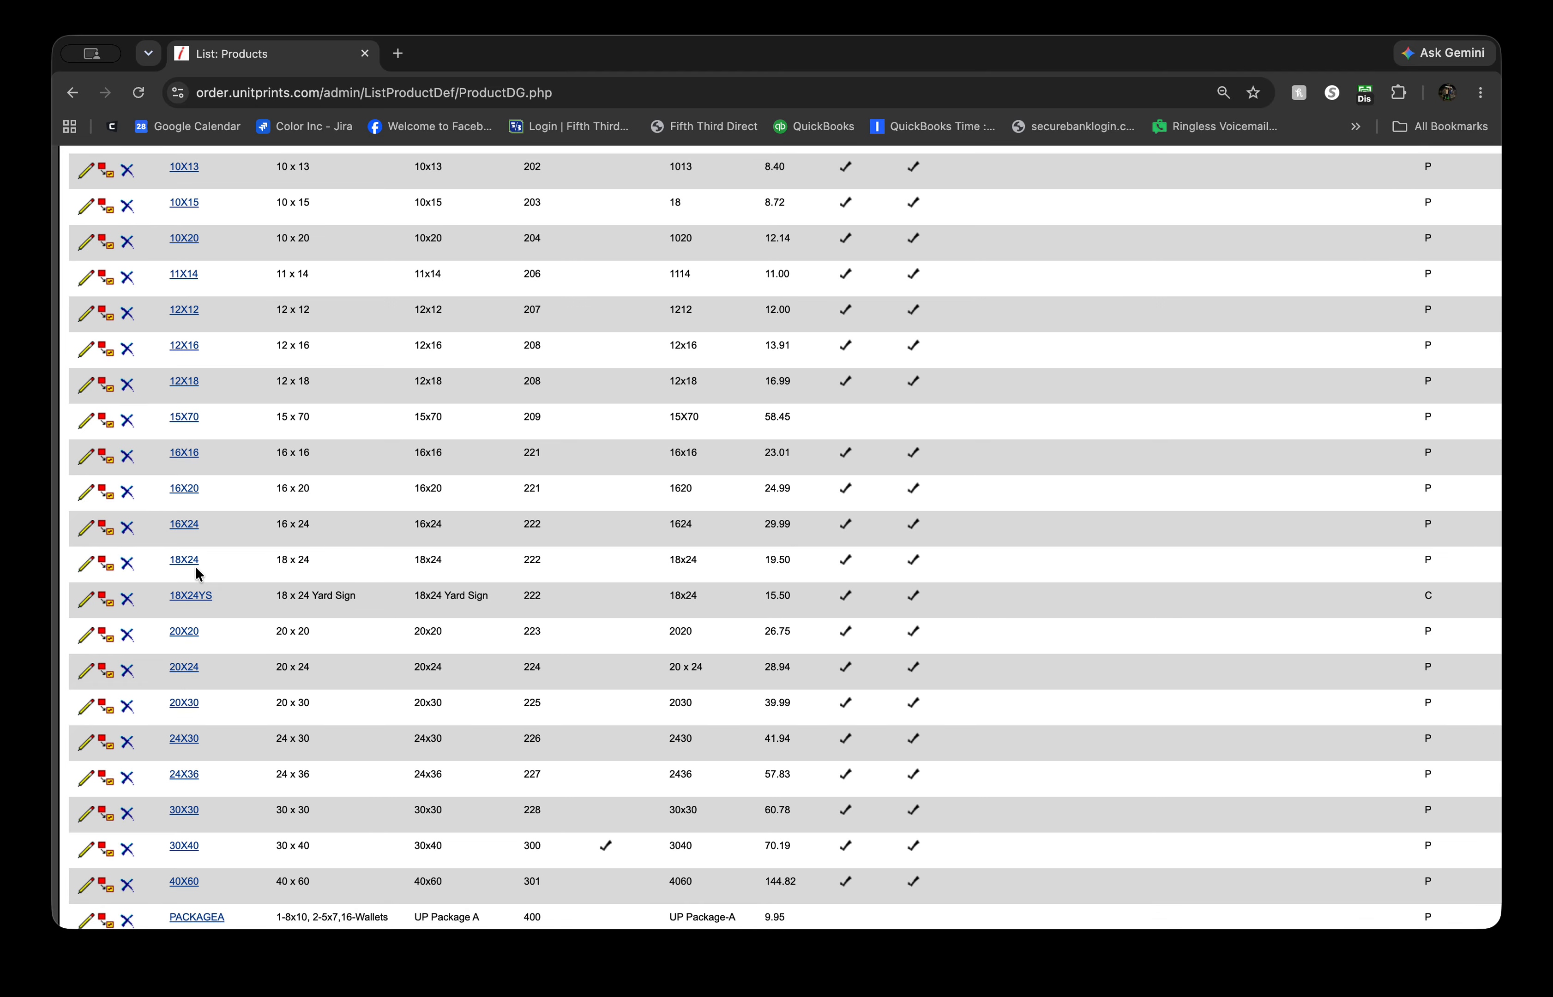
scroll(199, 573, "down", 1)
scroll(199, 573, "down", 1)
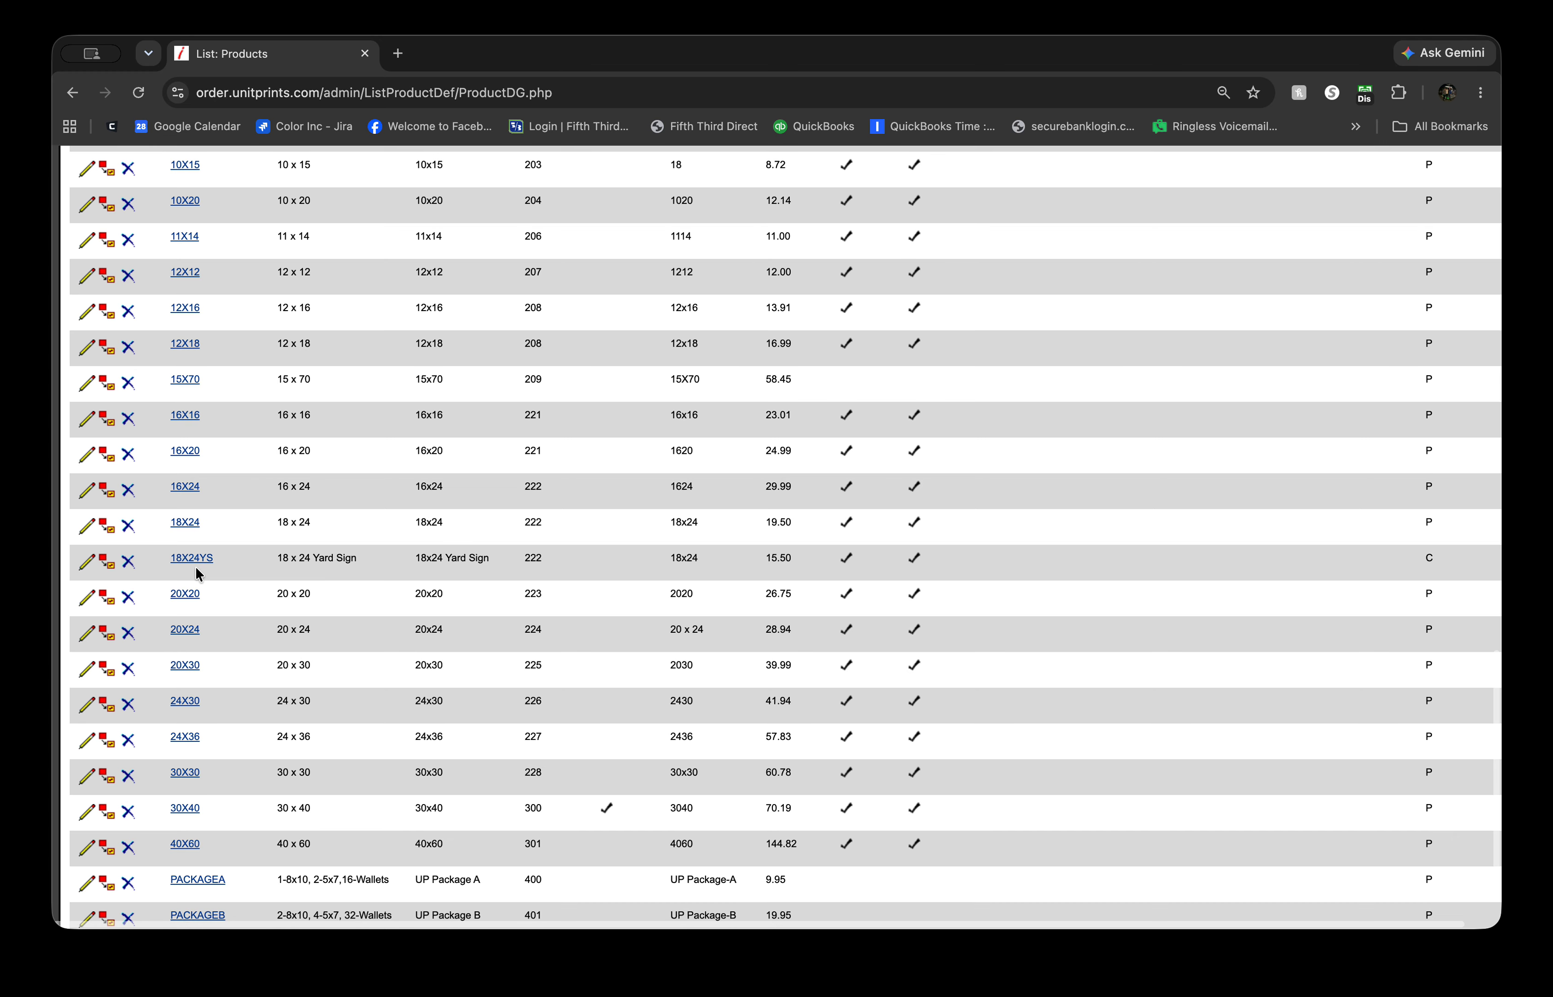
scroll(196, 570, "up", 2)
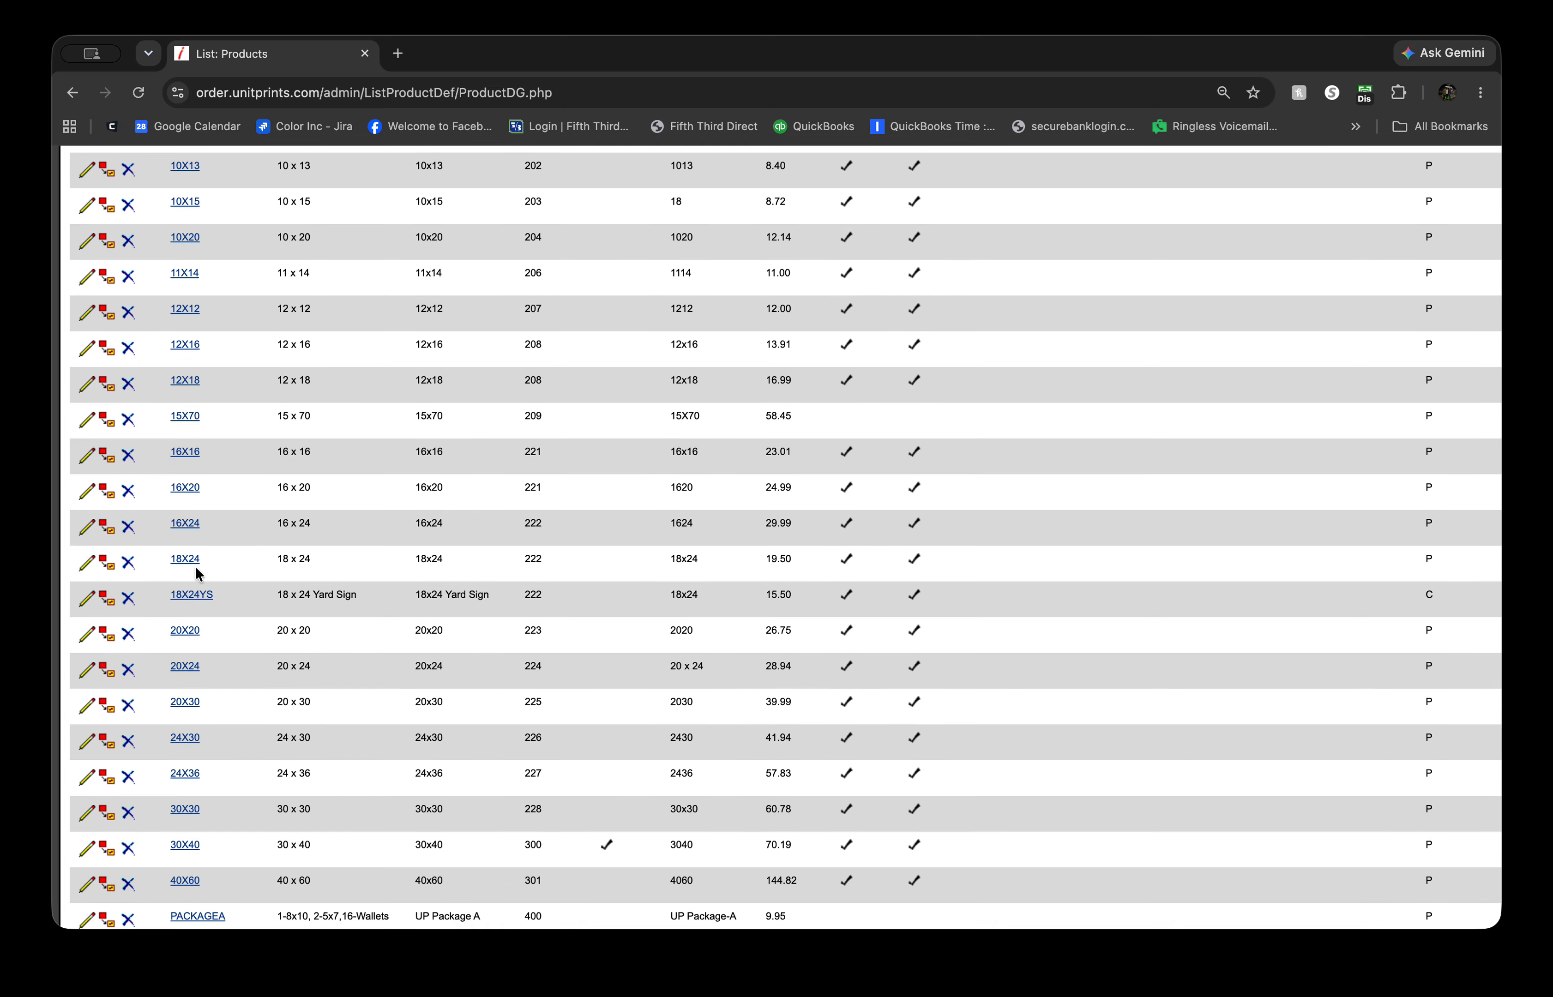
scroll(196, 572, "up", 2)
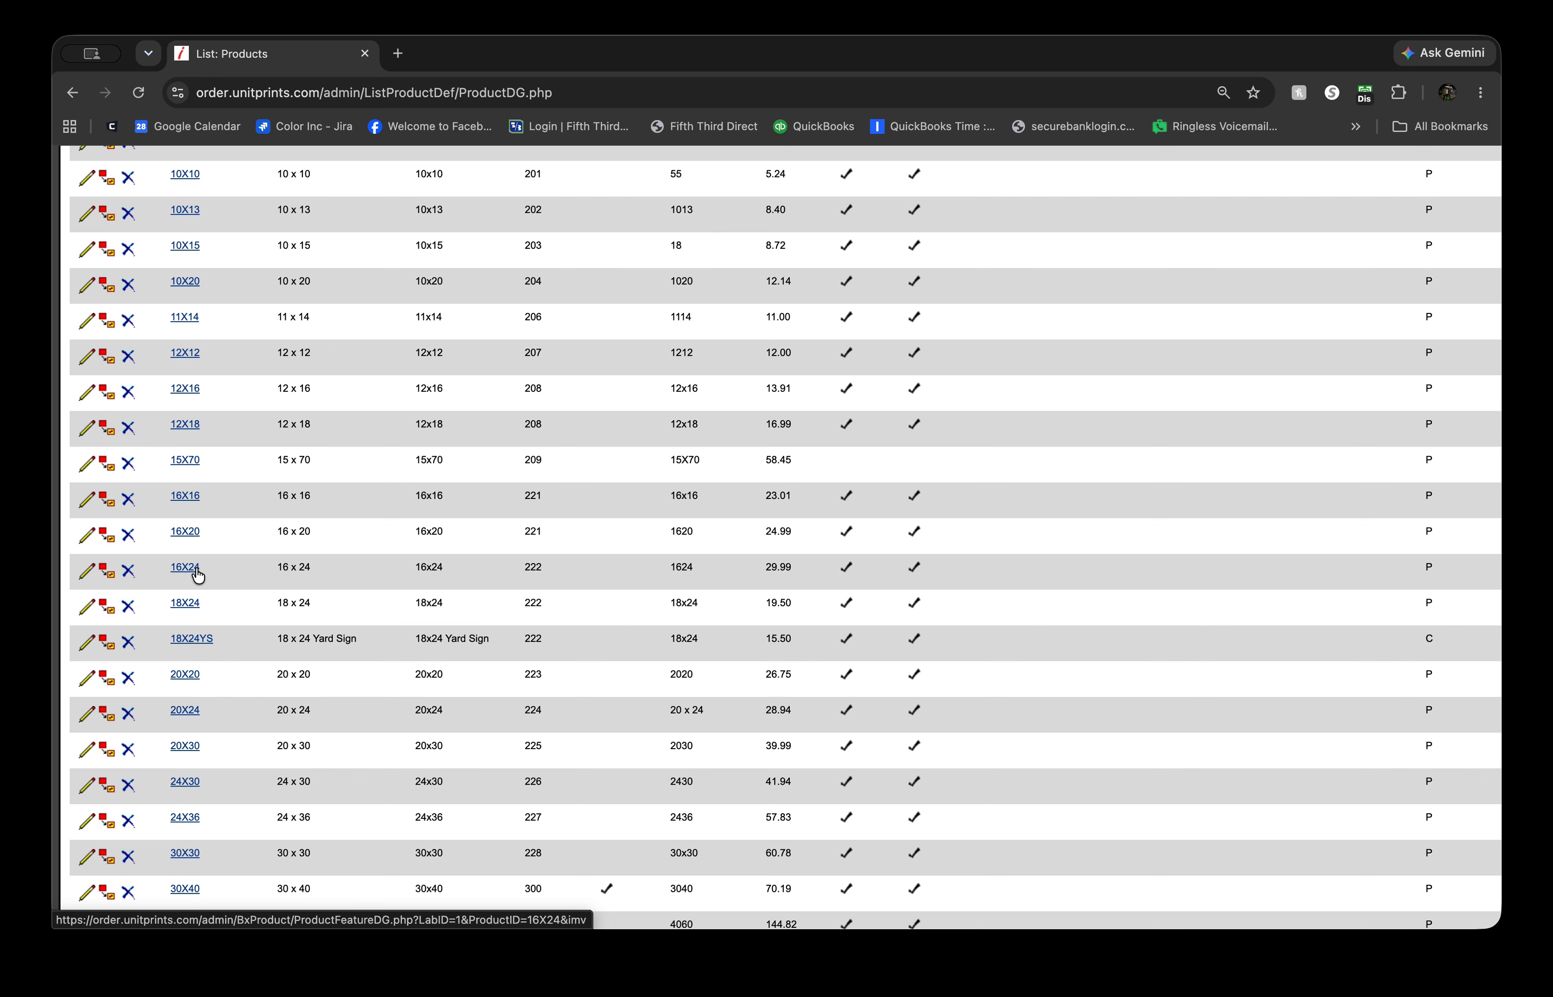
scroll(198, 576, "down", 1)
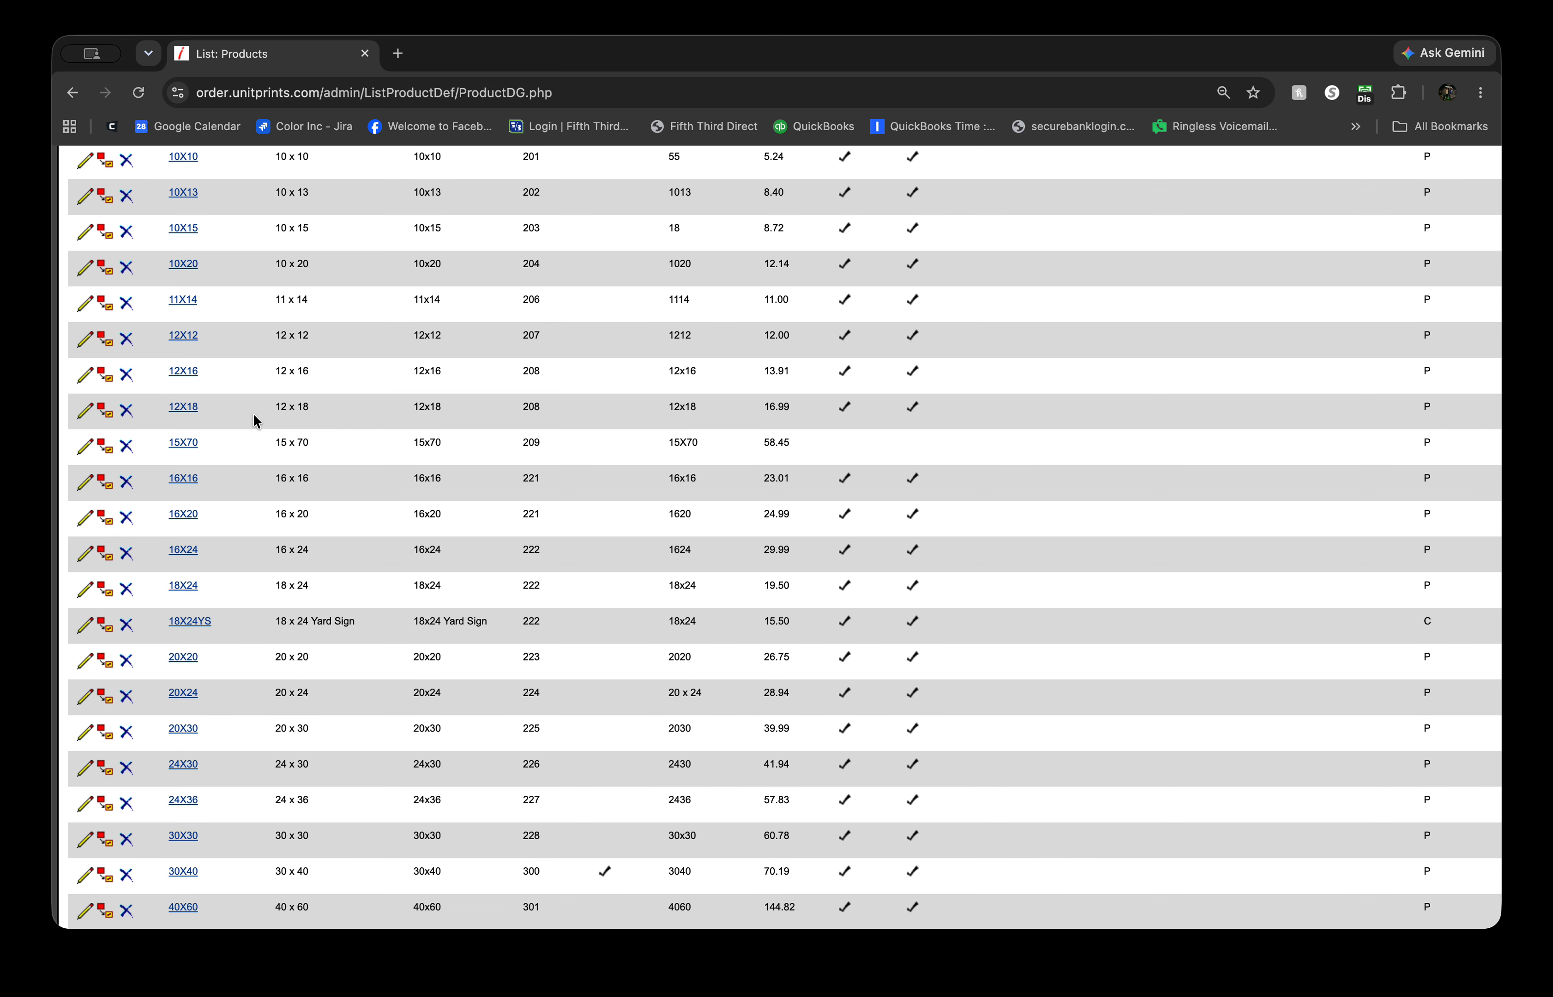
scroll(254, 414, "up", 1)
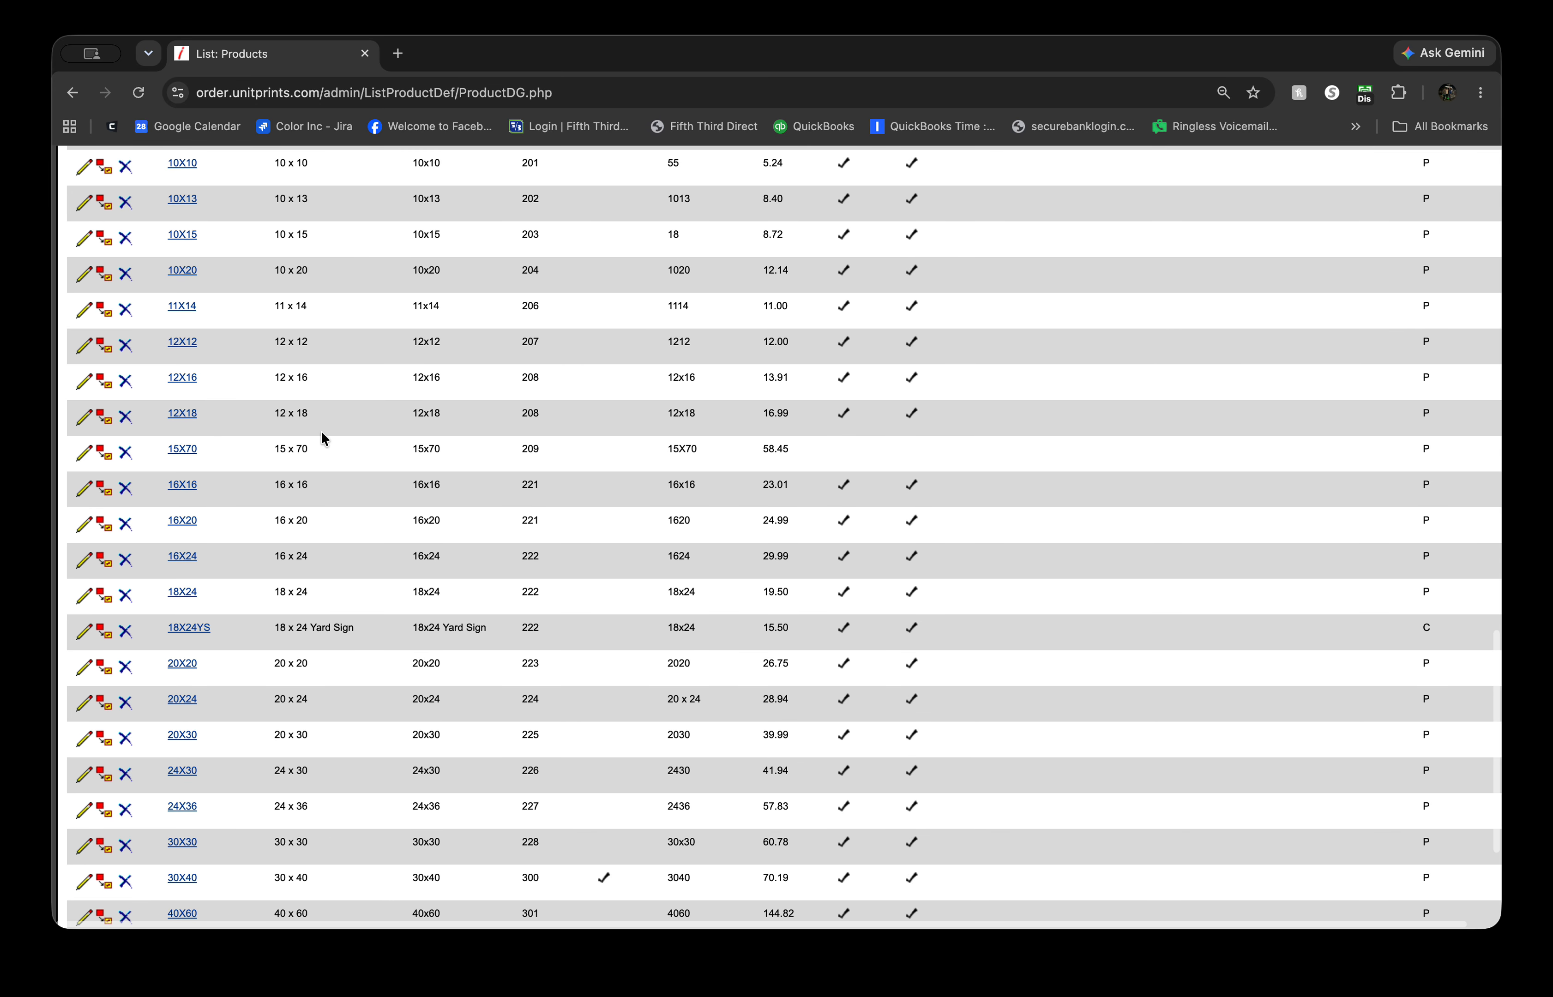
scroll(317, 431, "down", 1)
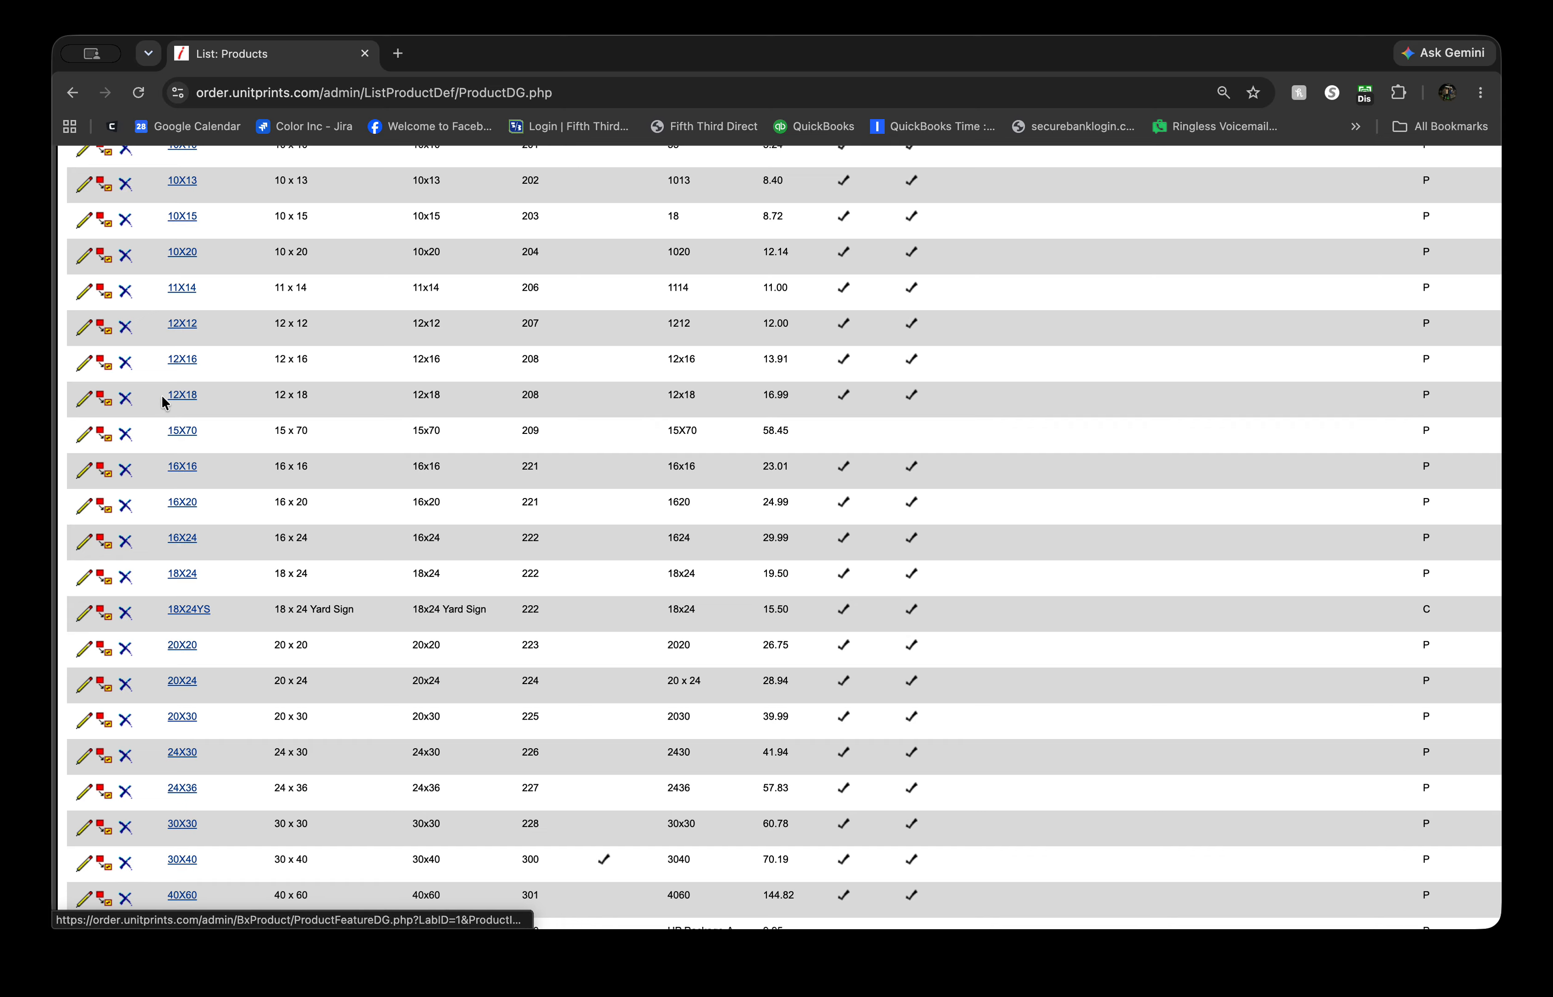
left_click(104, 401)
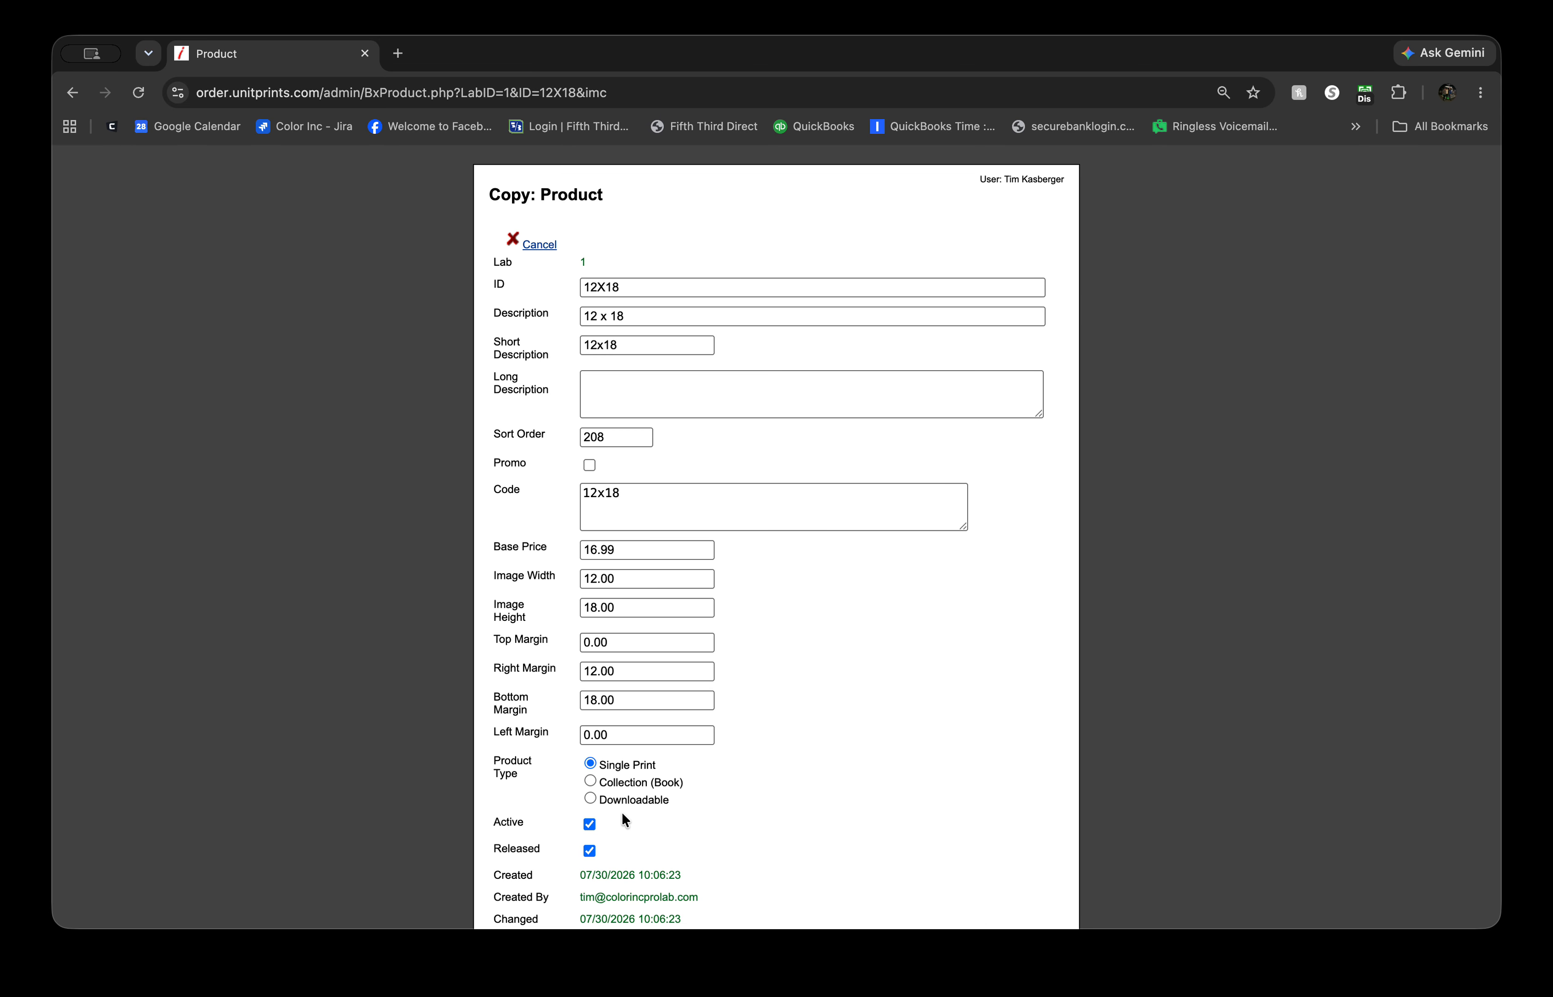
scroll(642, 566, "down", 3)
scroll(644, 570, "up", 3)
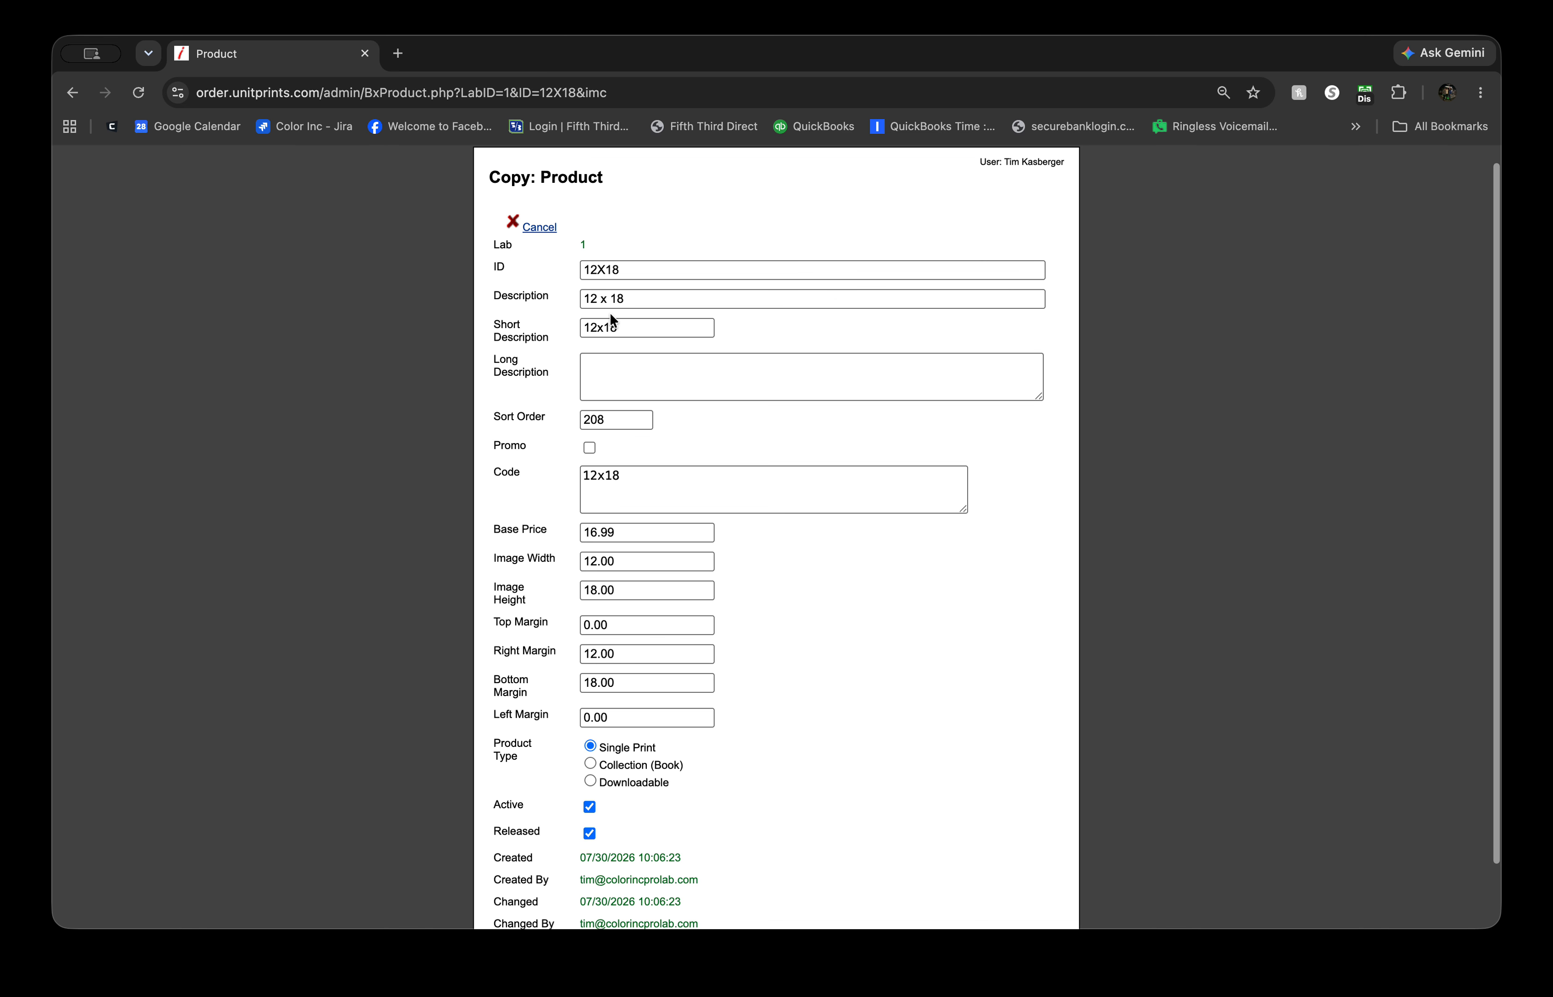
Step: Set the copied product's description to "12x18 Yard Sign"
left_click(659, 301)
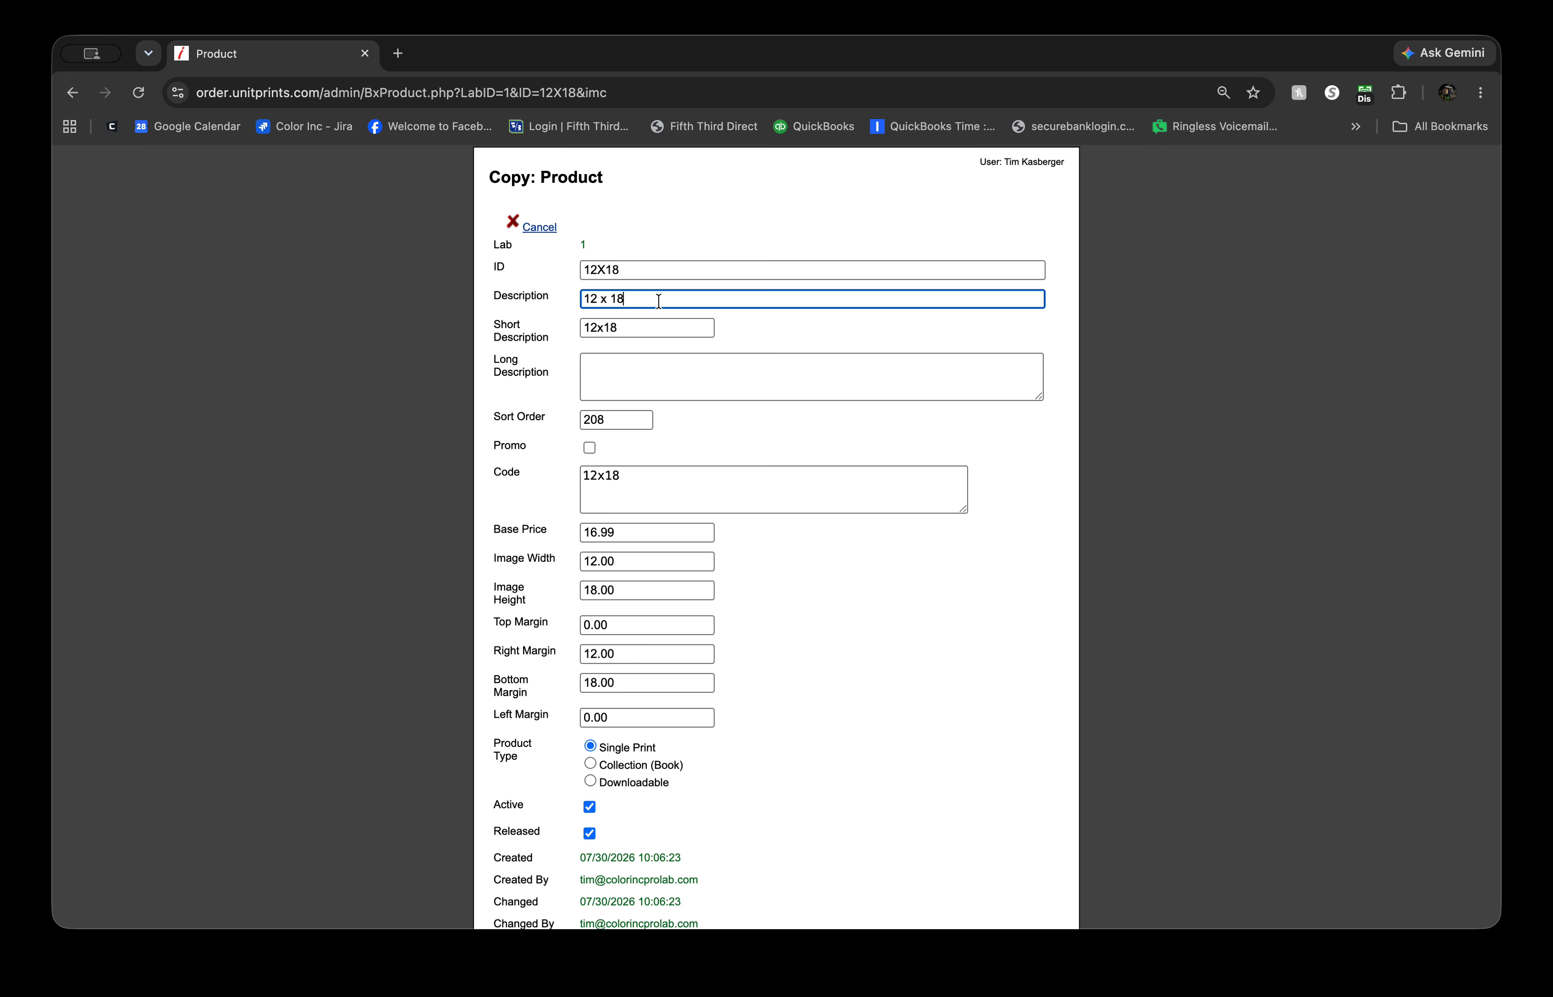
left_click(611, 300)
key("BackSpace")
left_click(603, 302)
key("BackSpace")
left_click(664, 298)
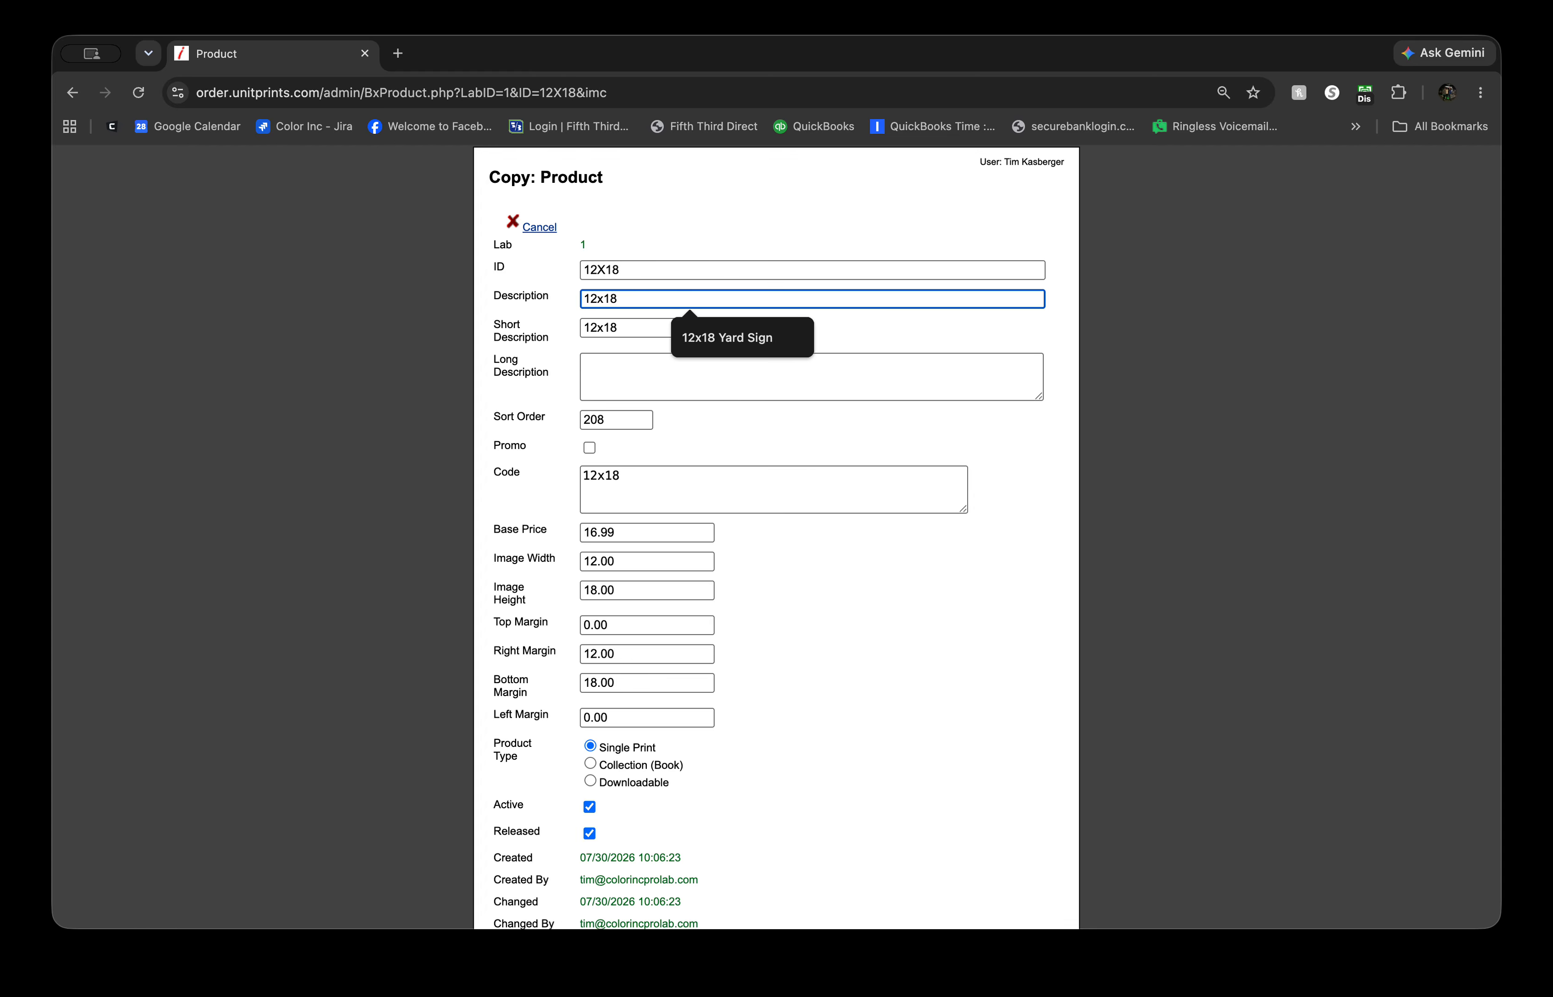
left_click(722, 338)
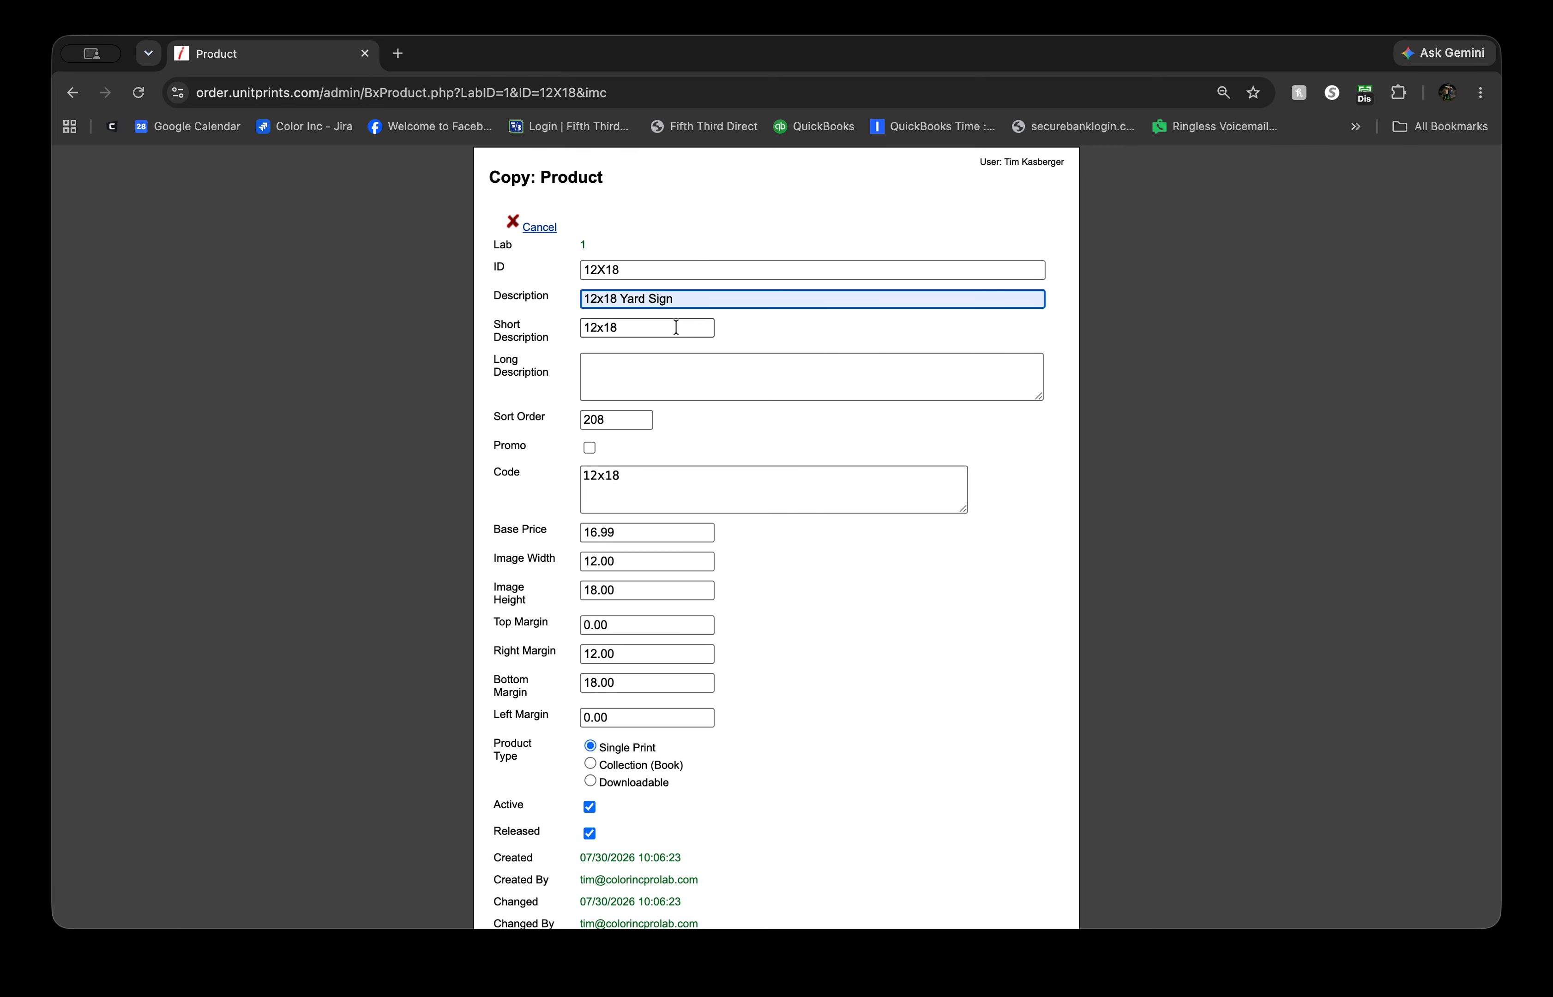
Step: Set the short description to "12x18YS" and the long description to "UV Printed 12x18 Yard Sign with H-Stake"
left_click(677, 329)
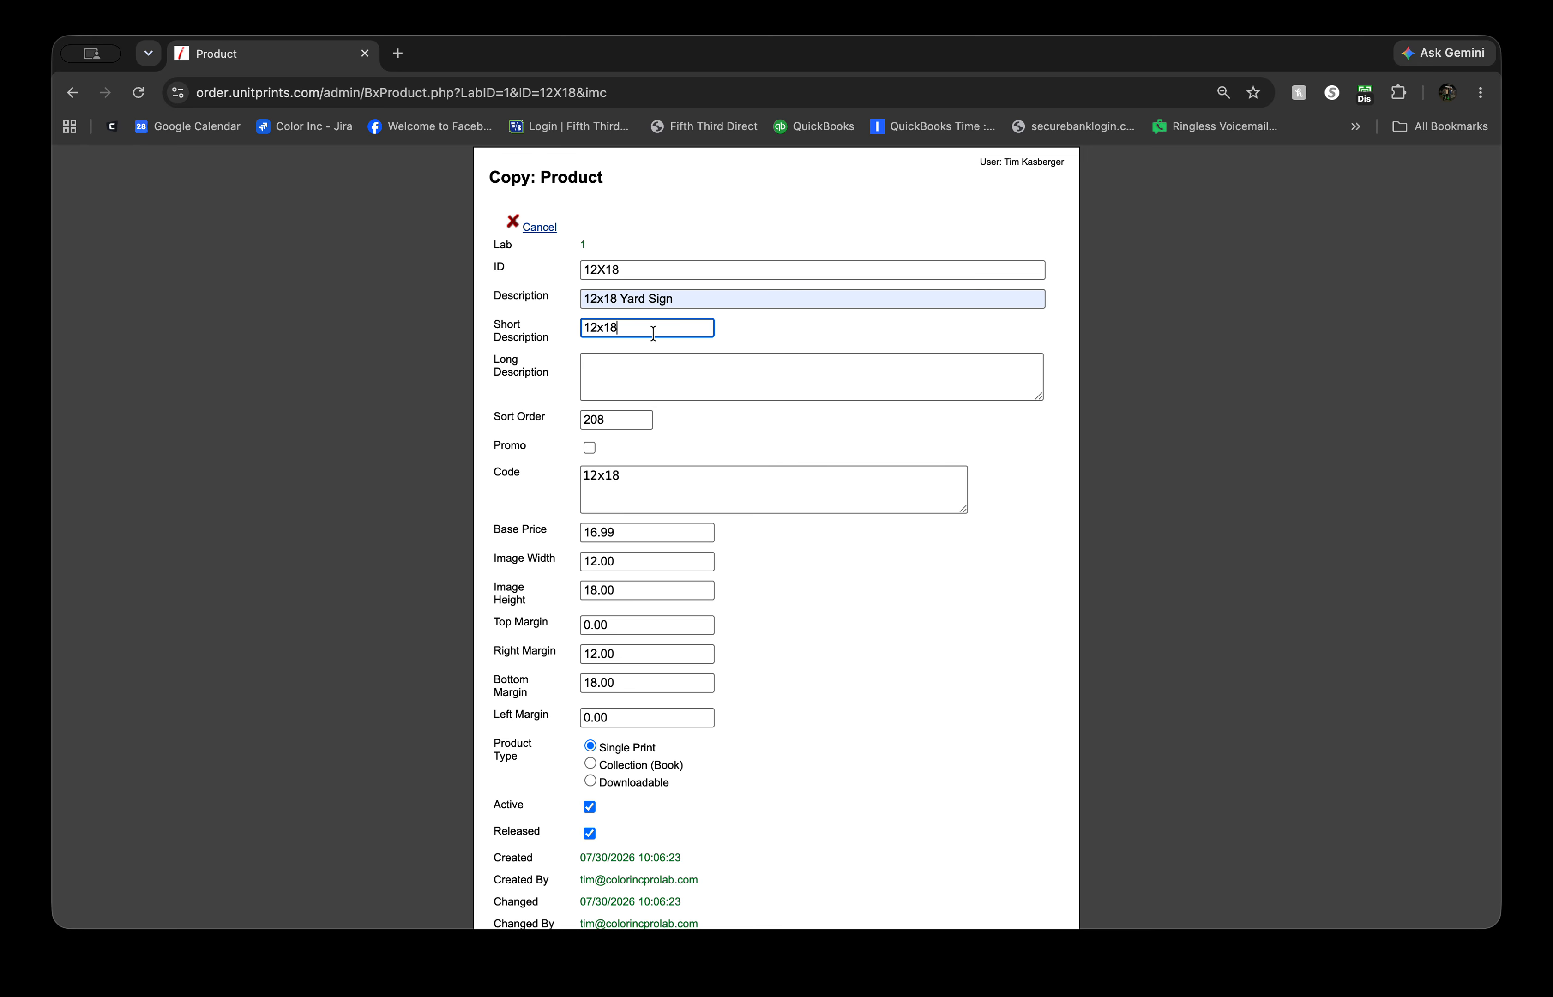
type("YS")
left_click(726, 368)
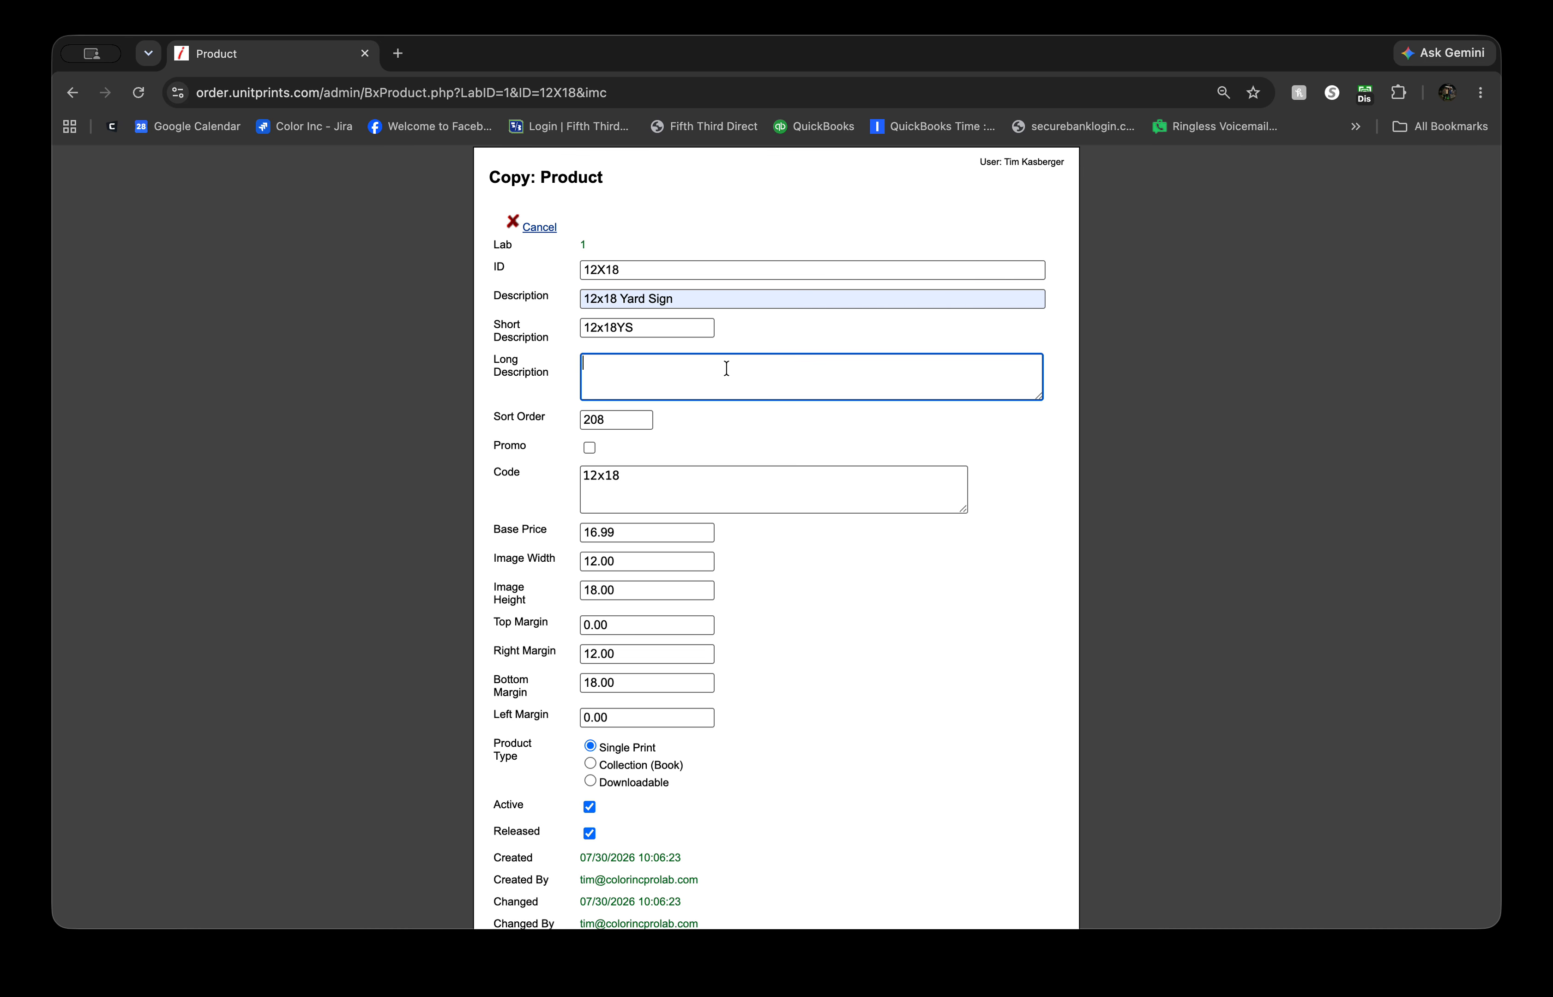
type("UV Printed 12x18 YU")
key("BackSpace")
type("ard Sign with ")
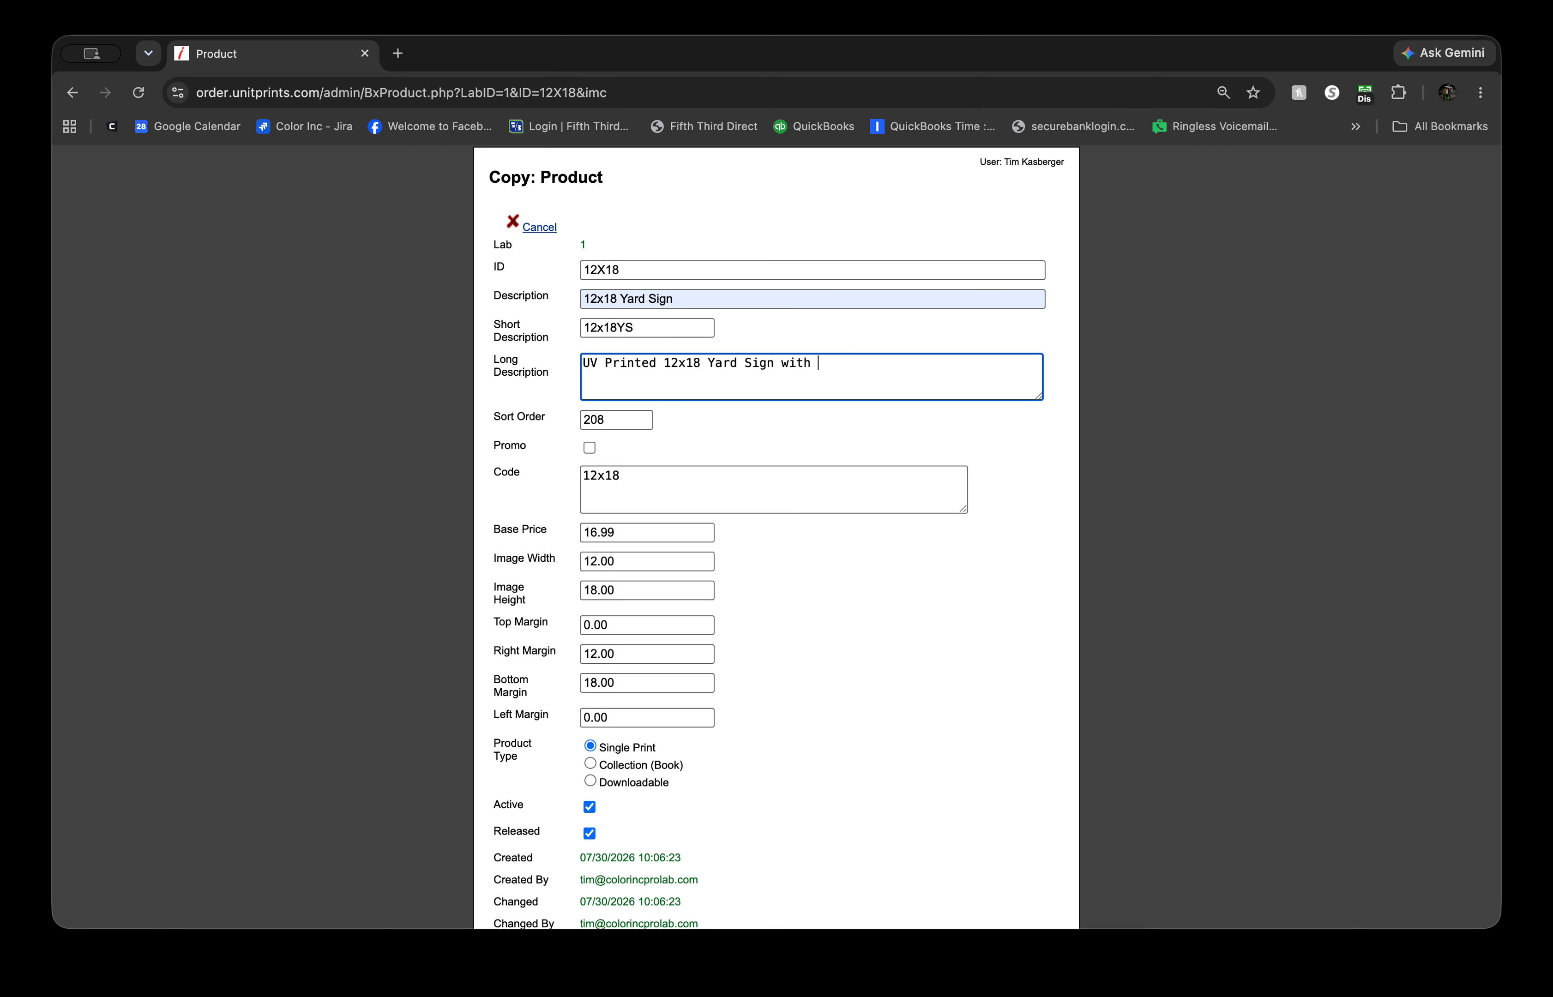
type("H-Stake")
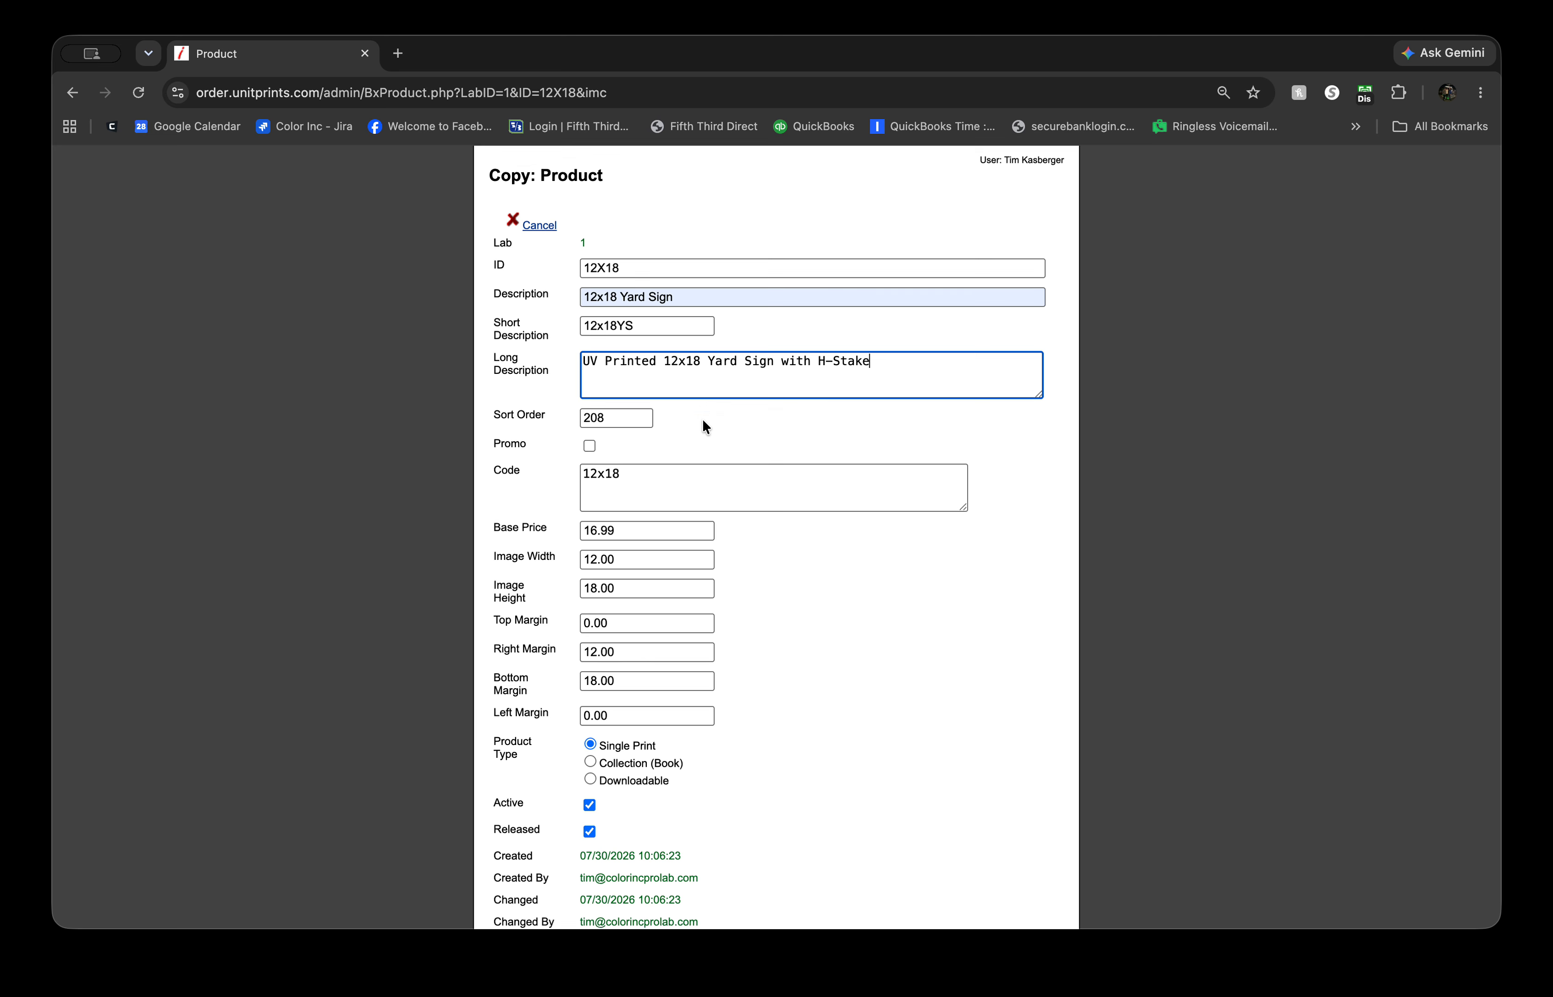
Step: Set the copied product's base price to 12.99
scroll(703, 418, "down", 2)
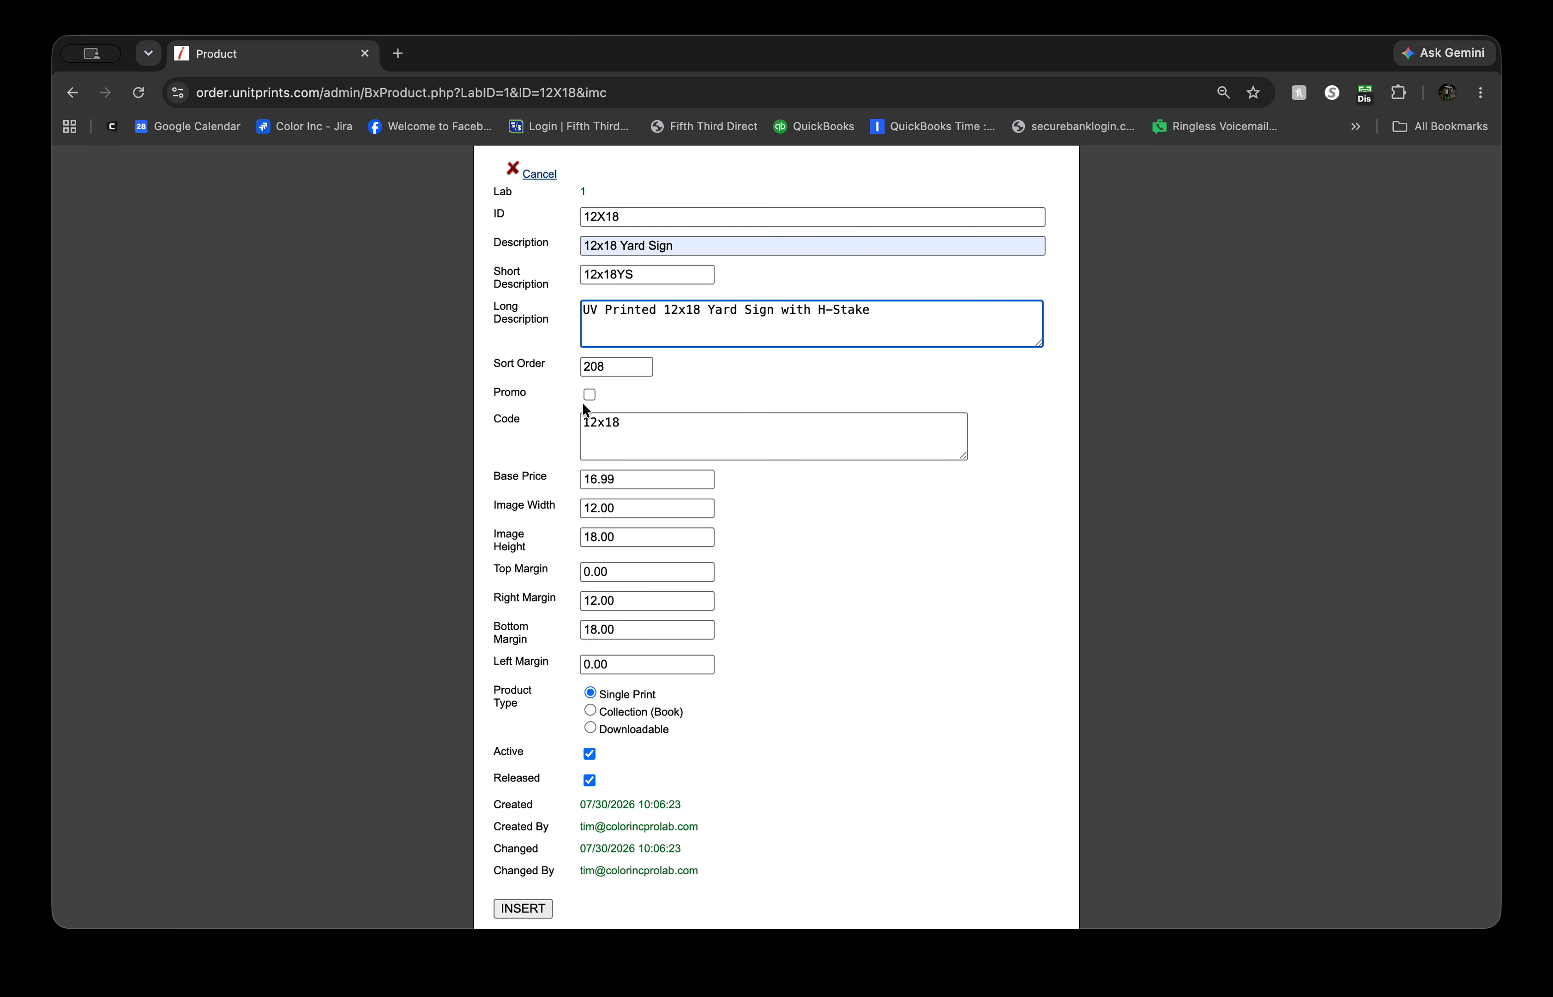
scroll(650, 394, "down", 1)
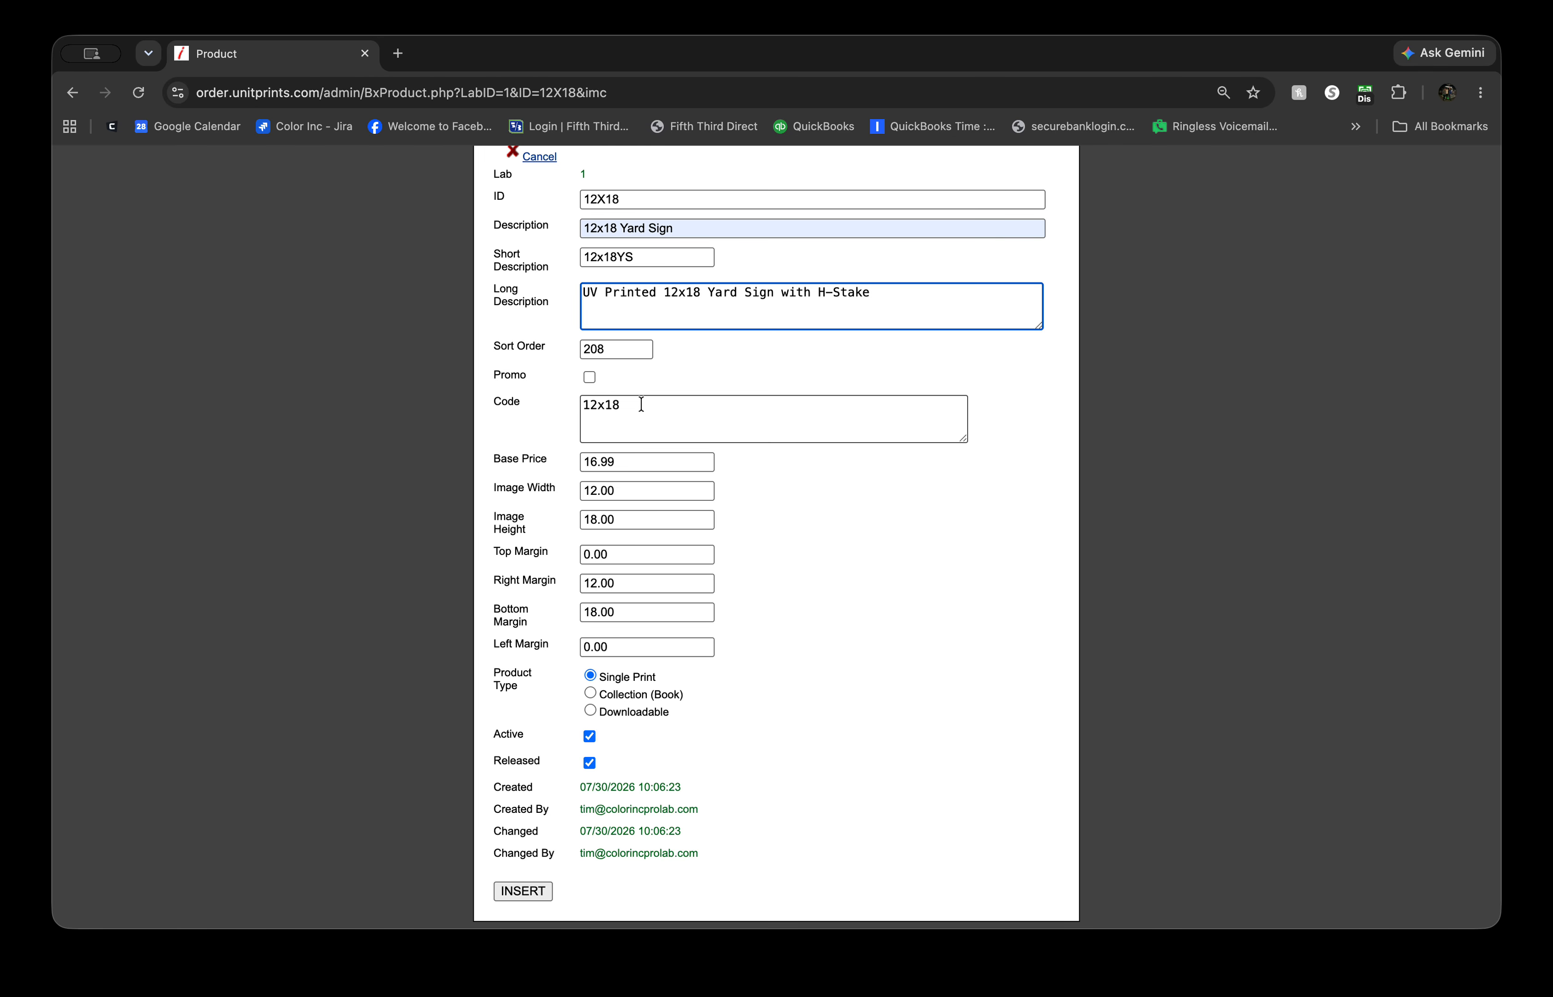
scroll(778, 601, "down", 2)
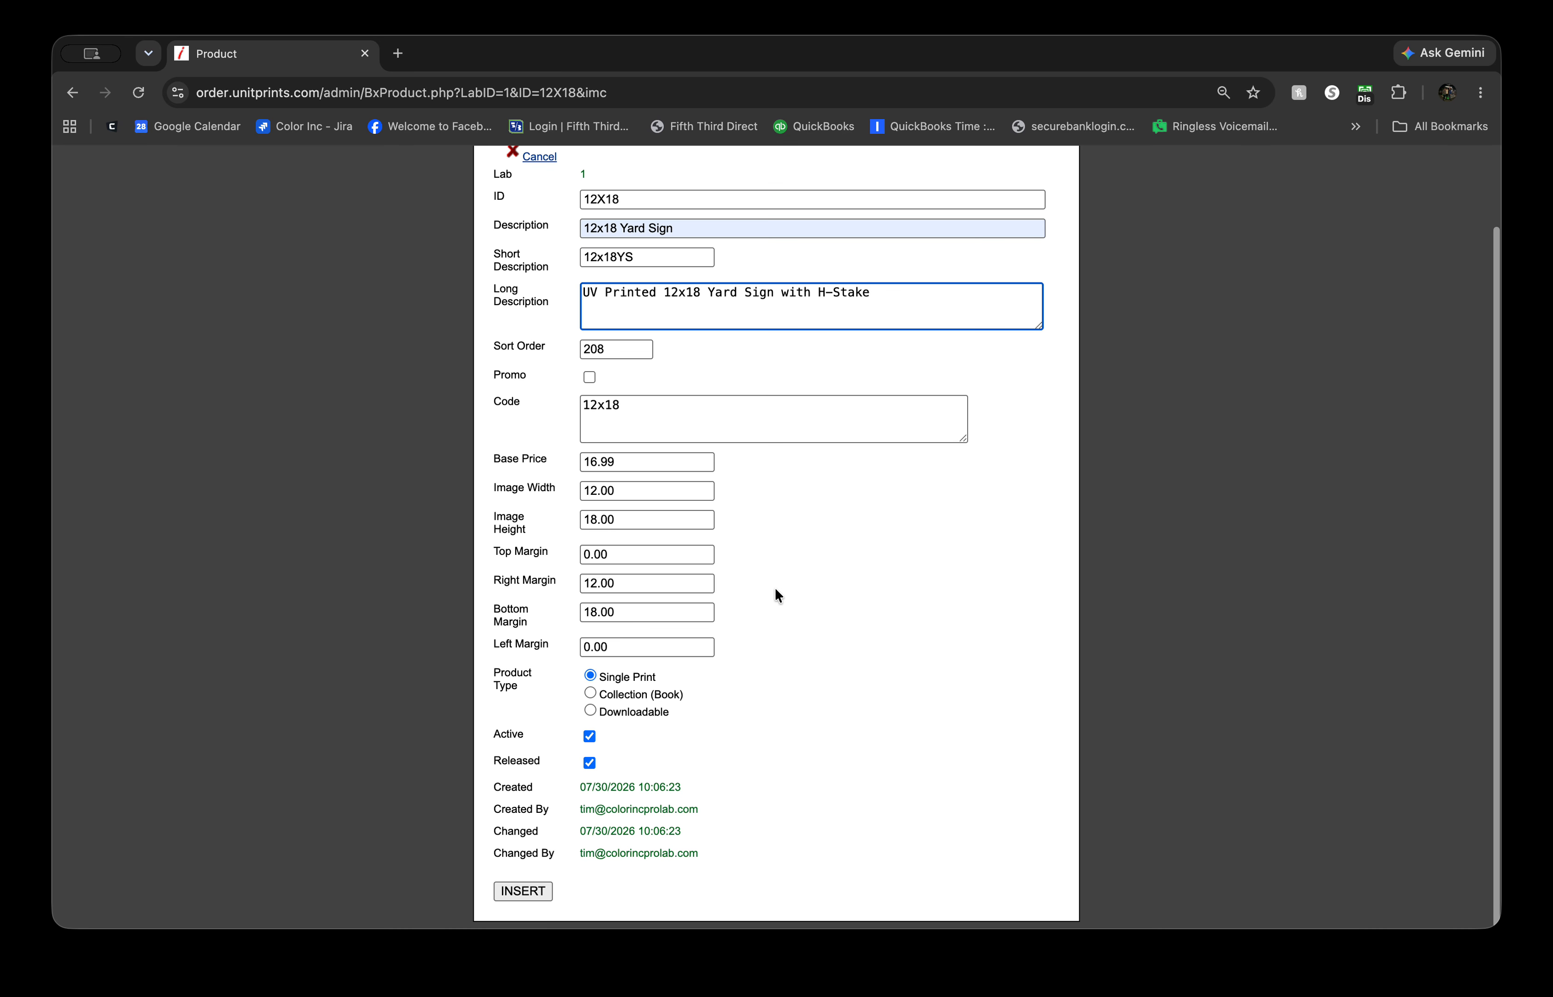
left_click(634, 415)
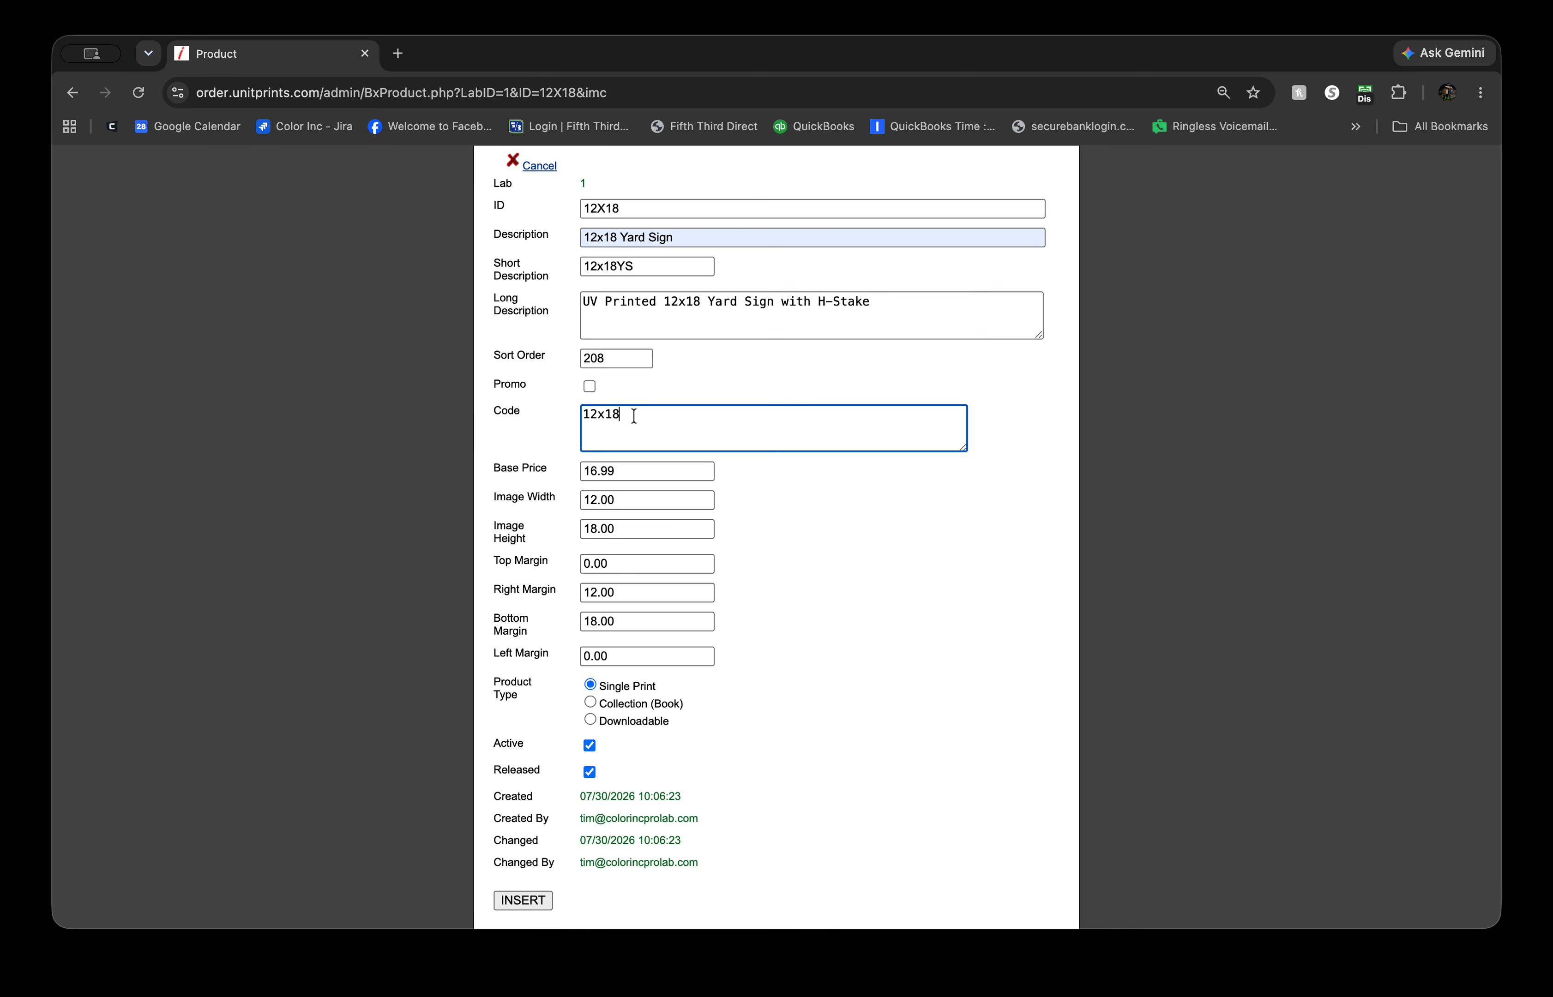
left_click(544, 467)
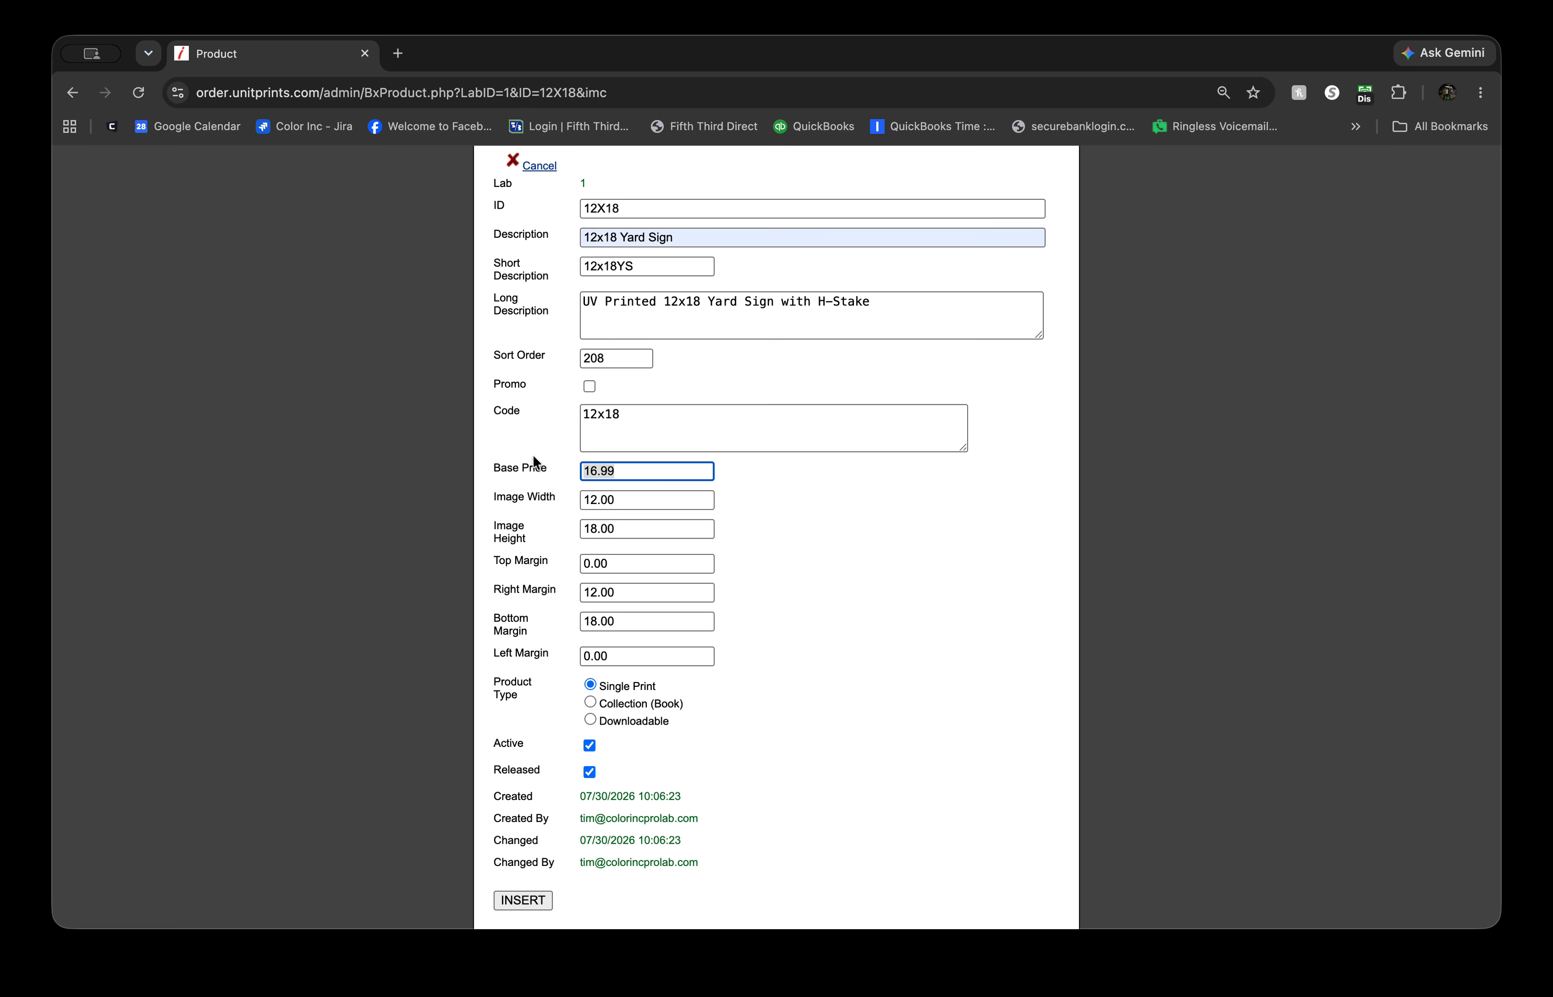
type("12.99")
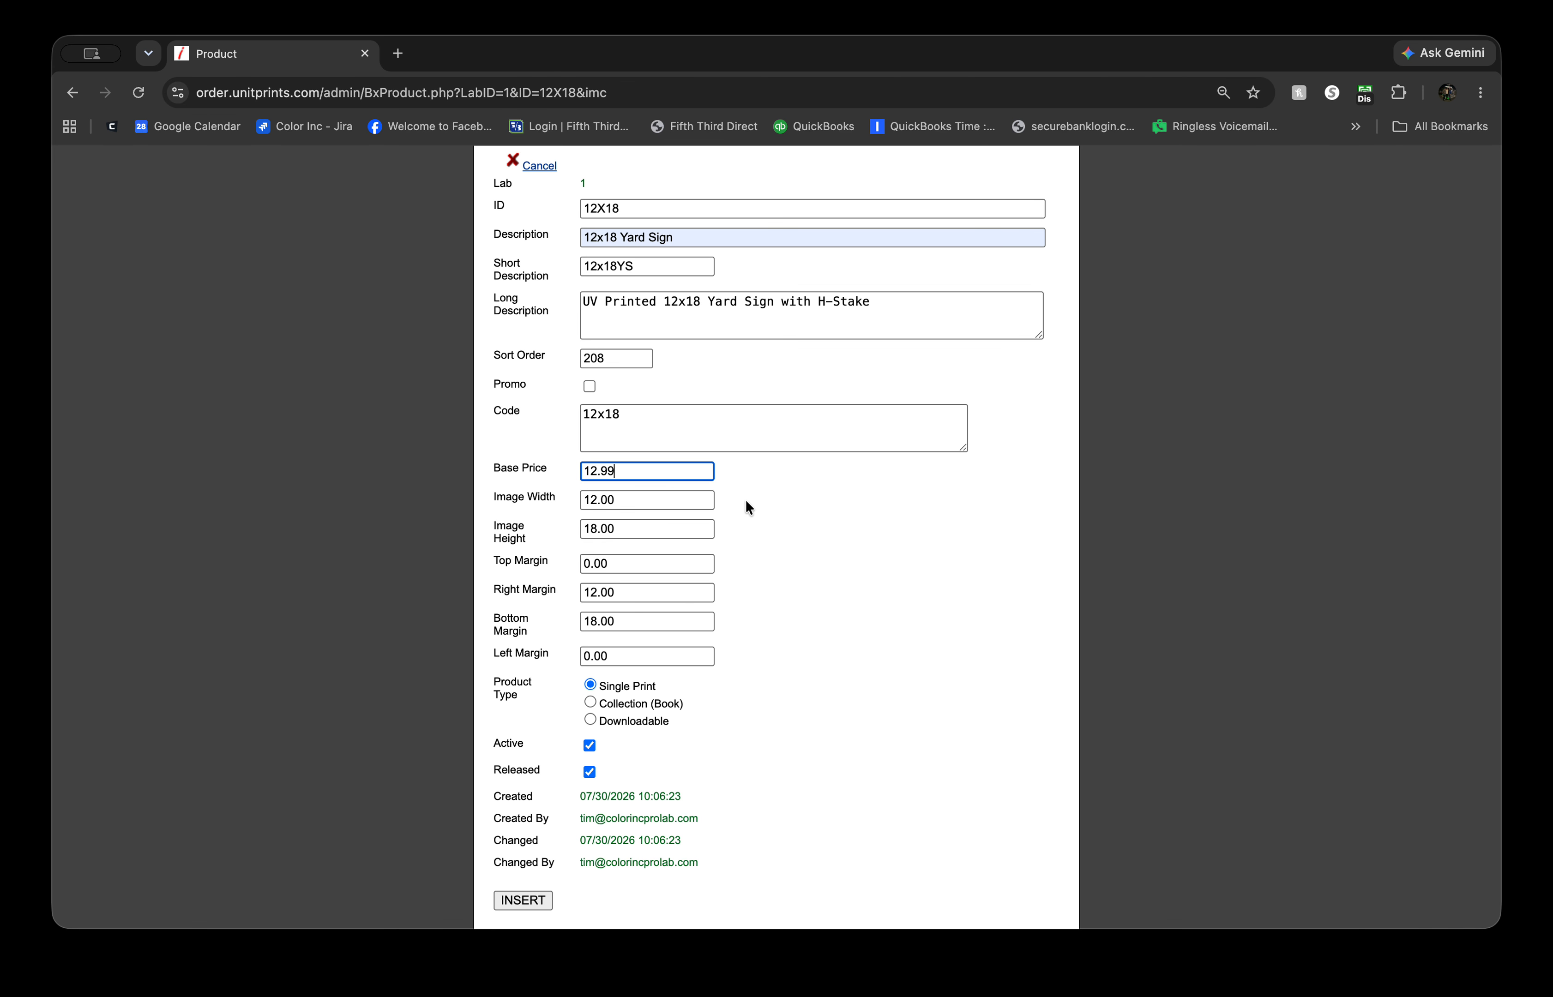
Step: Set the product type to Collection (Book) and try to insert the new product record
left_click(786, 519)
scroll(779, 740, "up", 1)
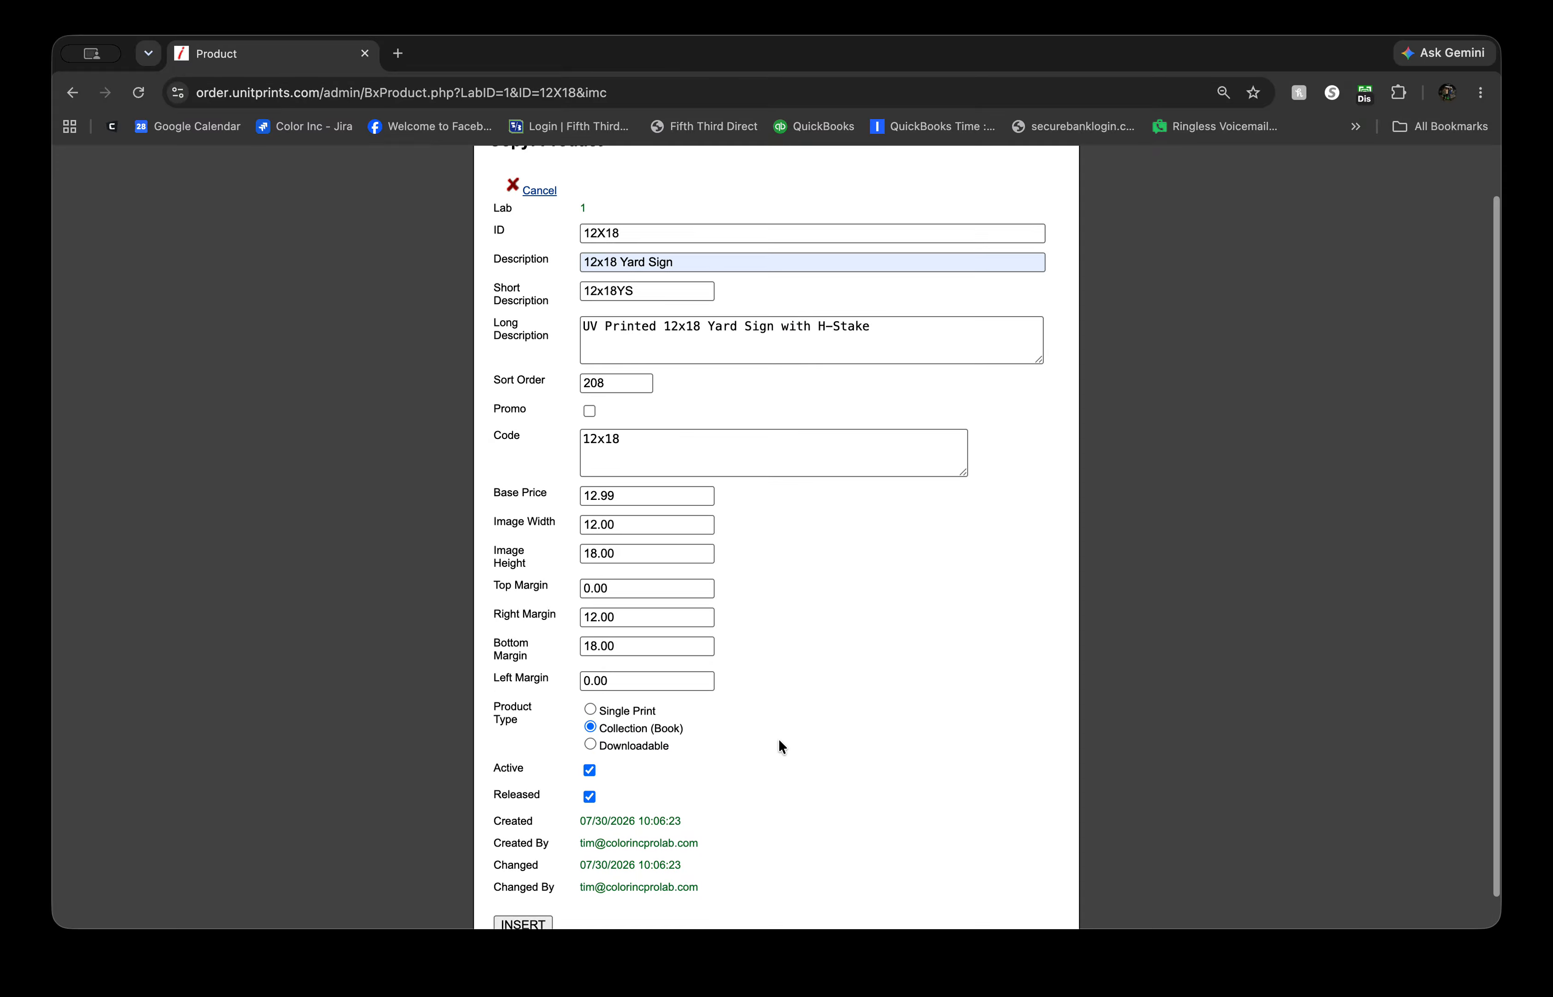
scroll(779, 740, "up", 2)
scroll(779, 738, "down", 3)
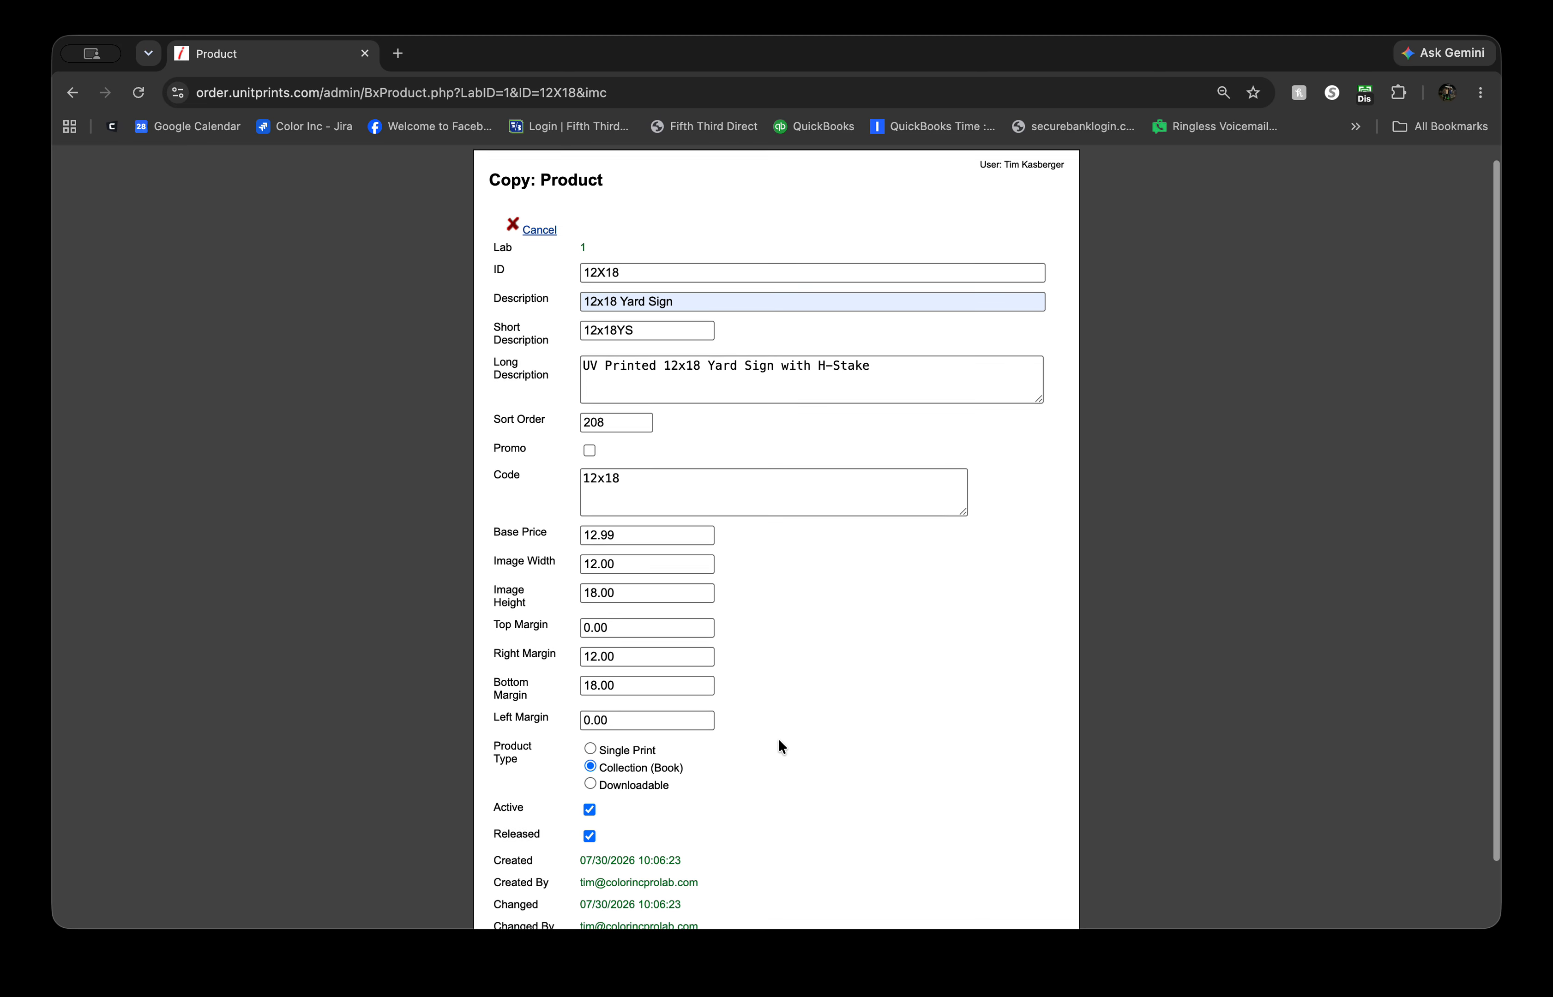
left_click(521, 908)
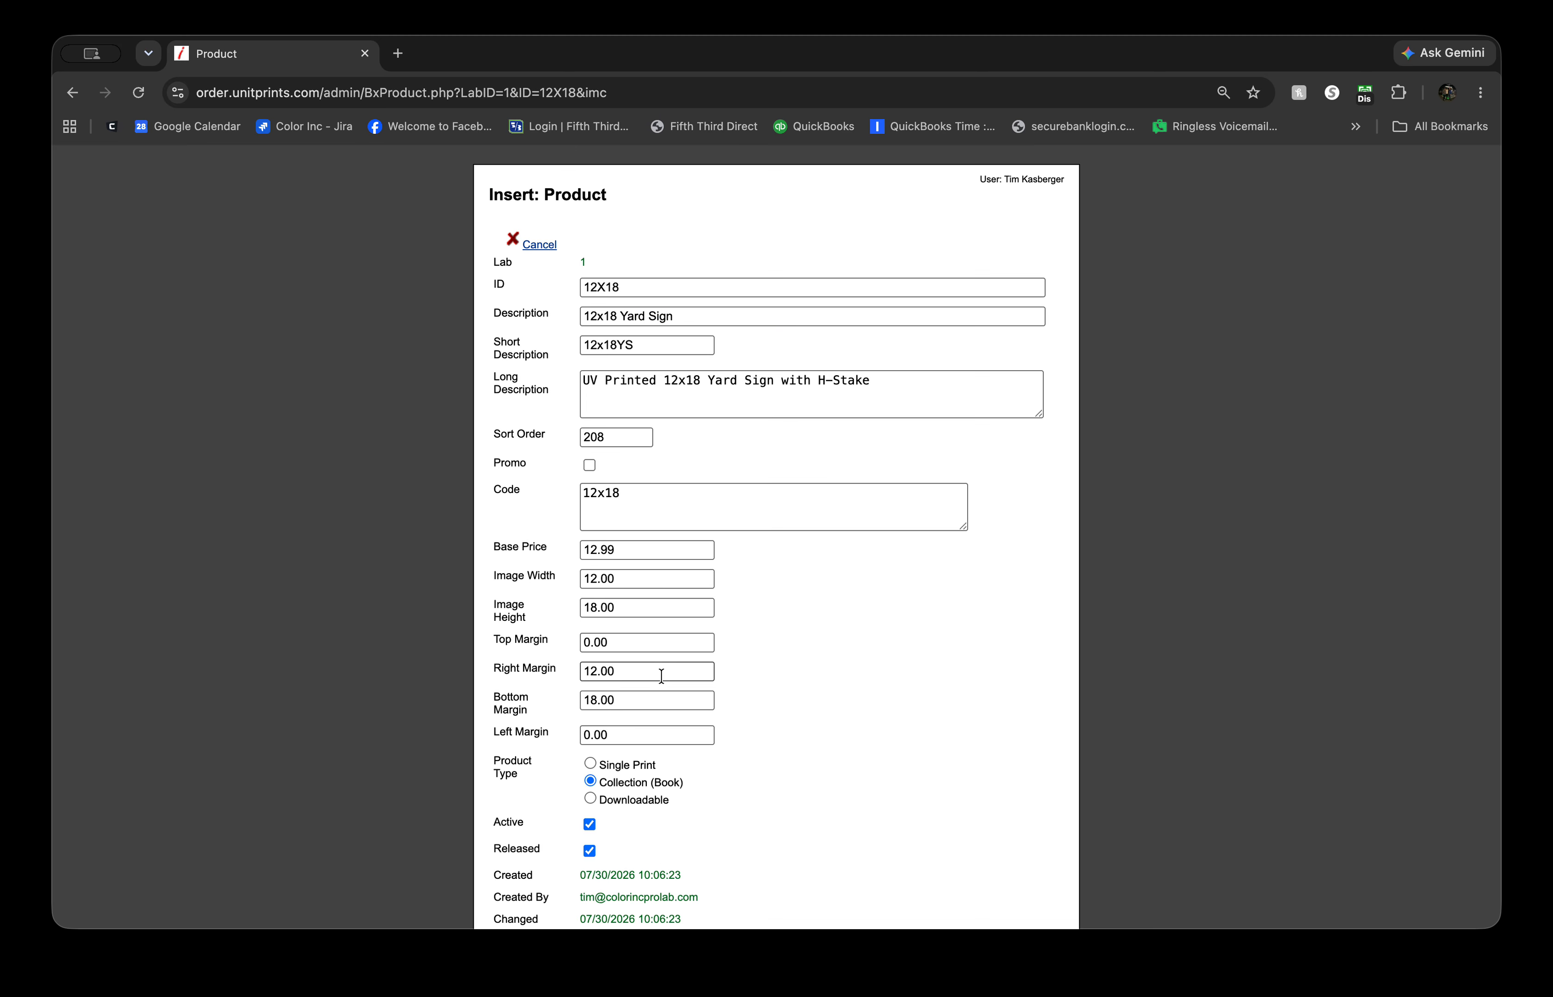
Step: Change the description to "12x18 Yard Signx" and the short description to "12x18YSx", and try inserting the product again
scroll(659, 678, "down", 5)
scroll(664, 836, "up", 3)
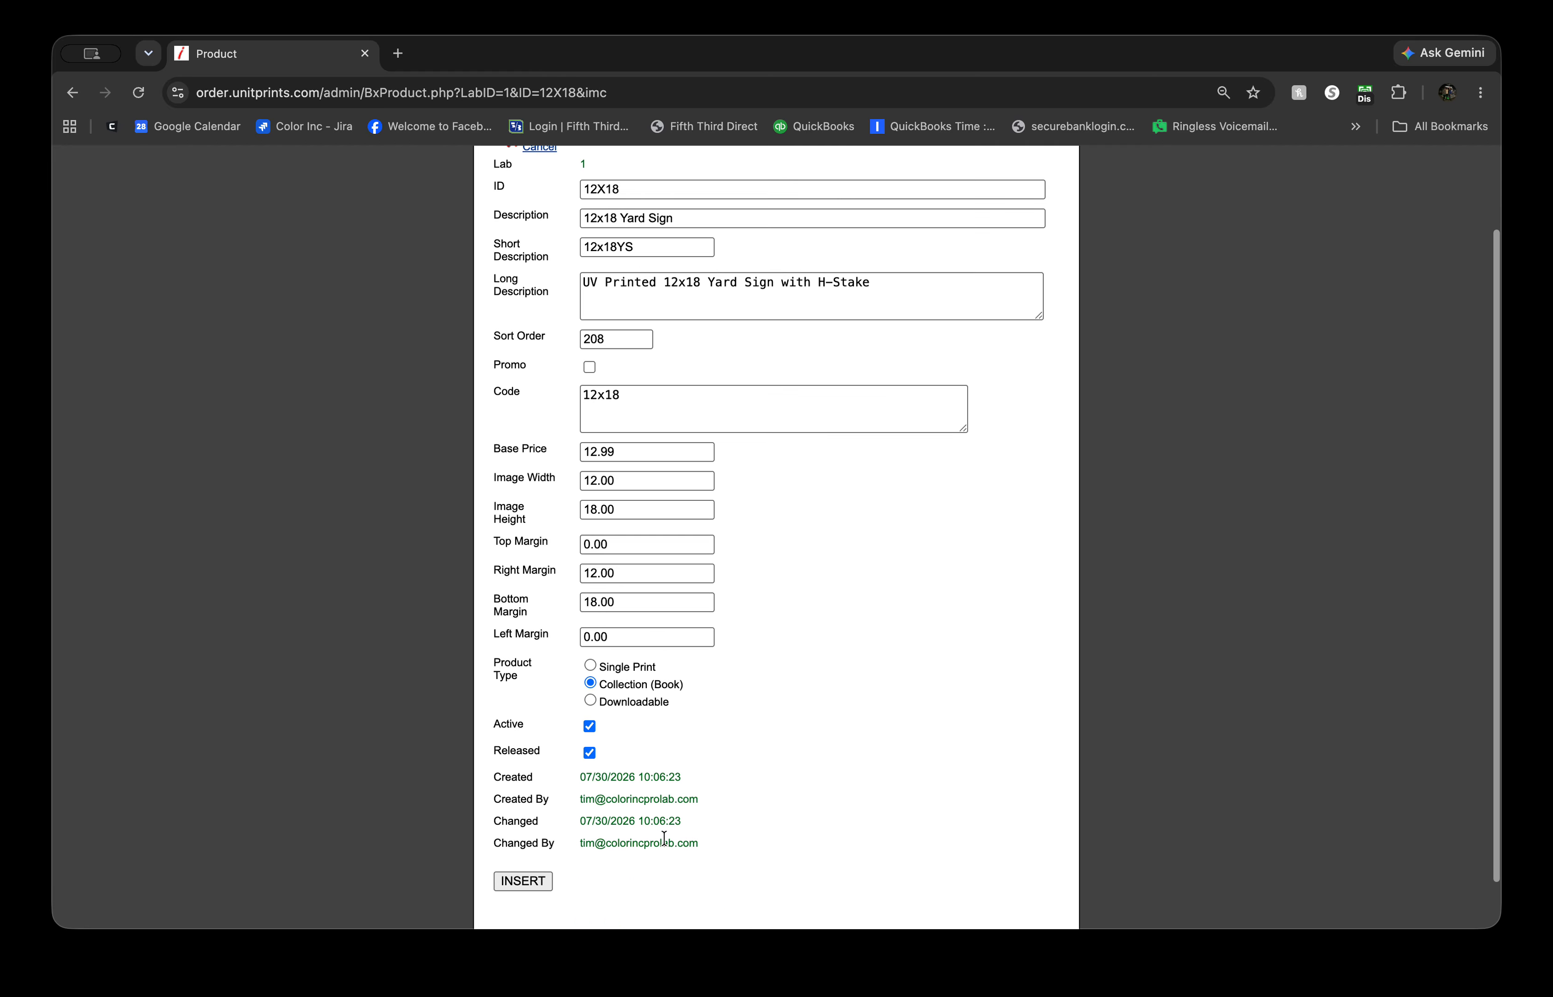
scroll(806, 431, "down", 1)
left_click(717, 251)
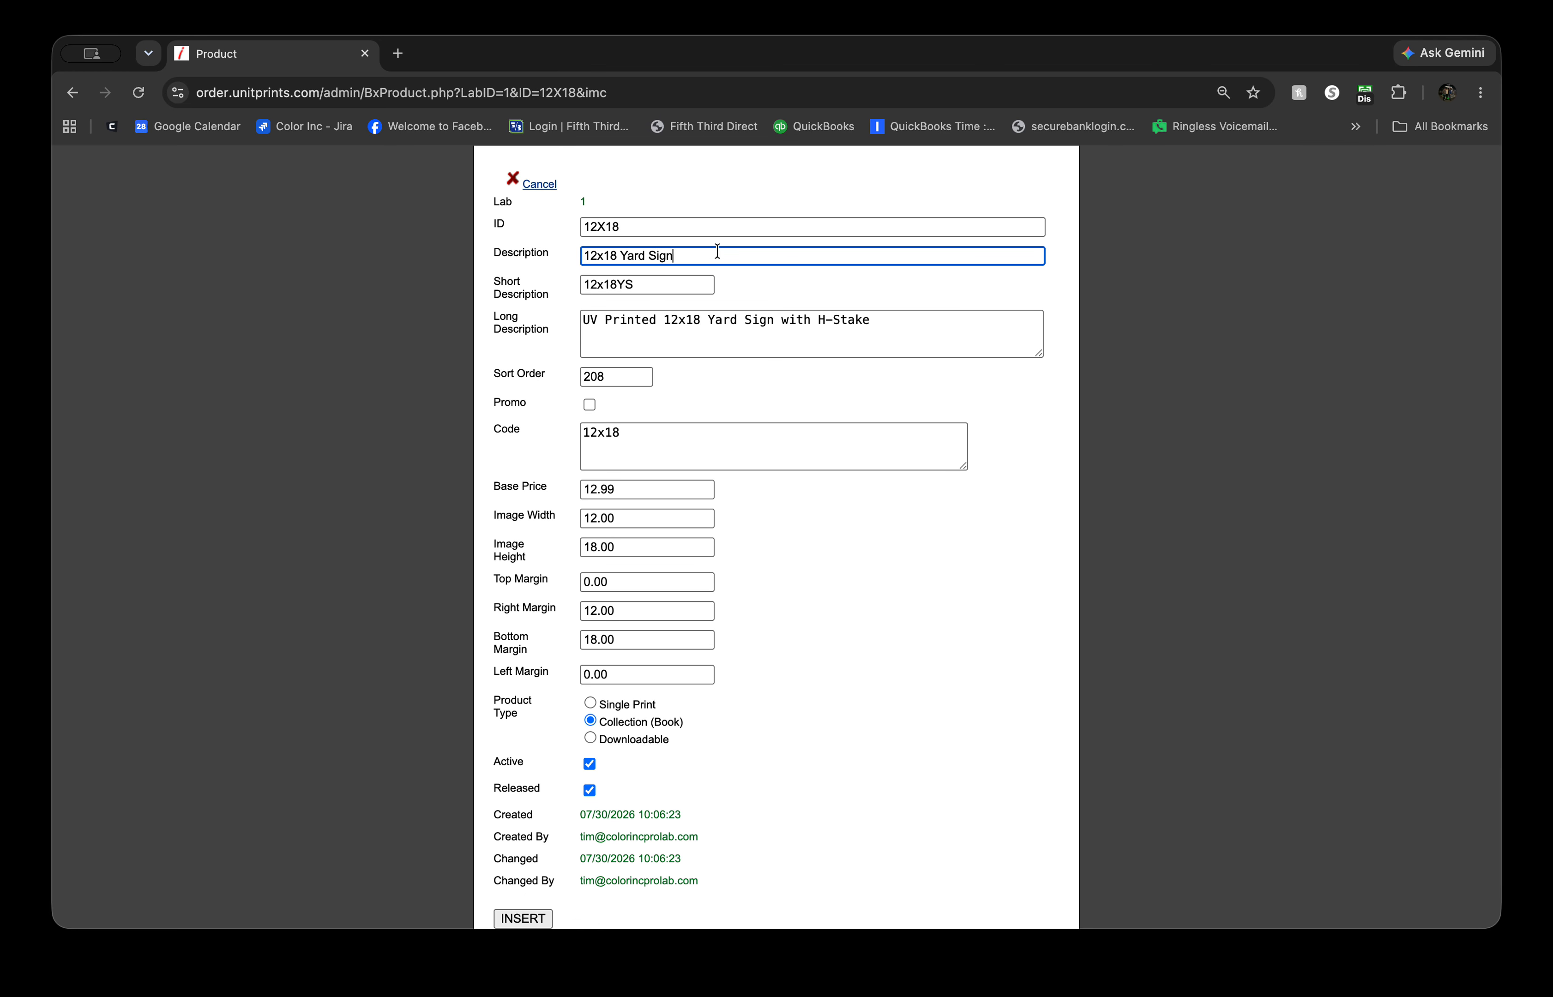
scroll(882, 501, "down", 1)
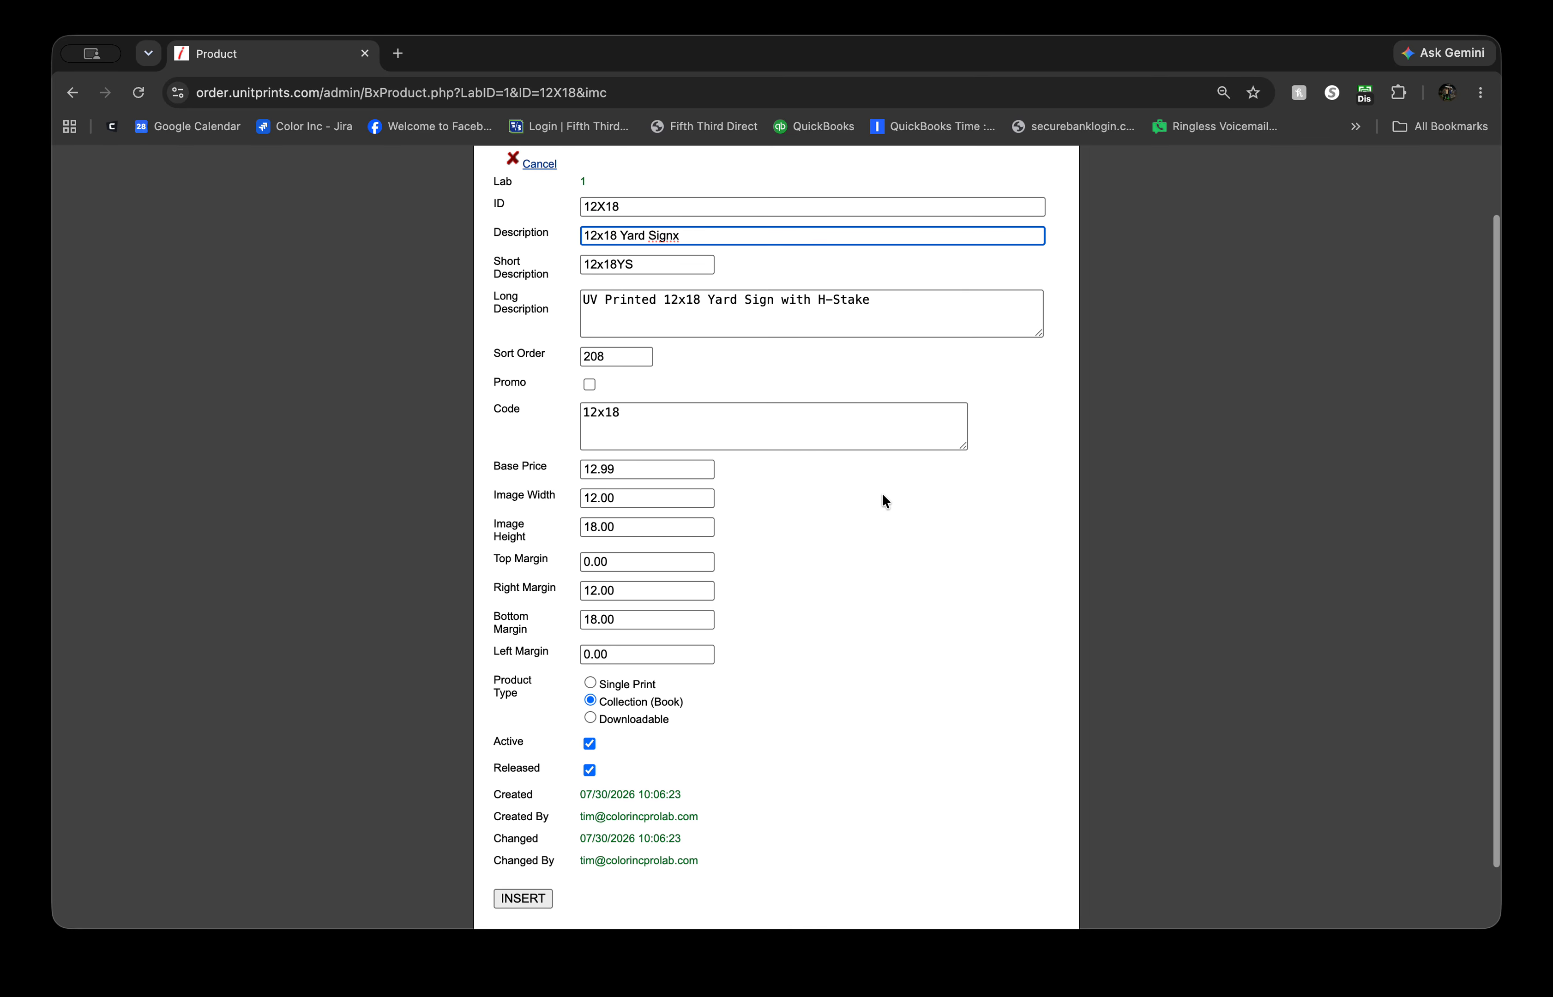
left_click(677, 259)
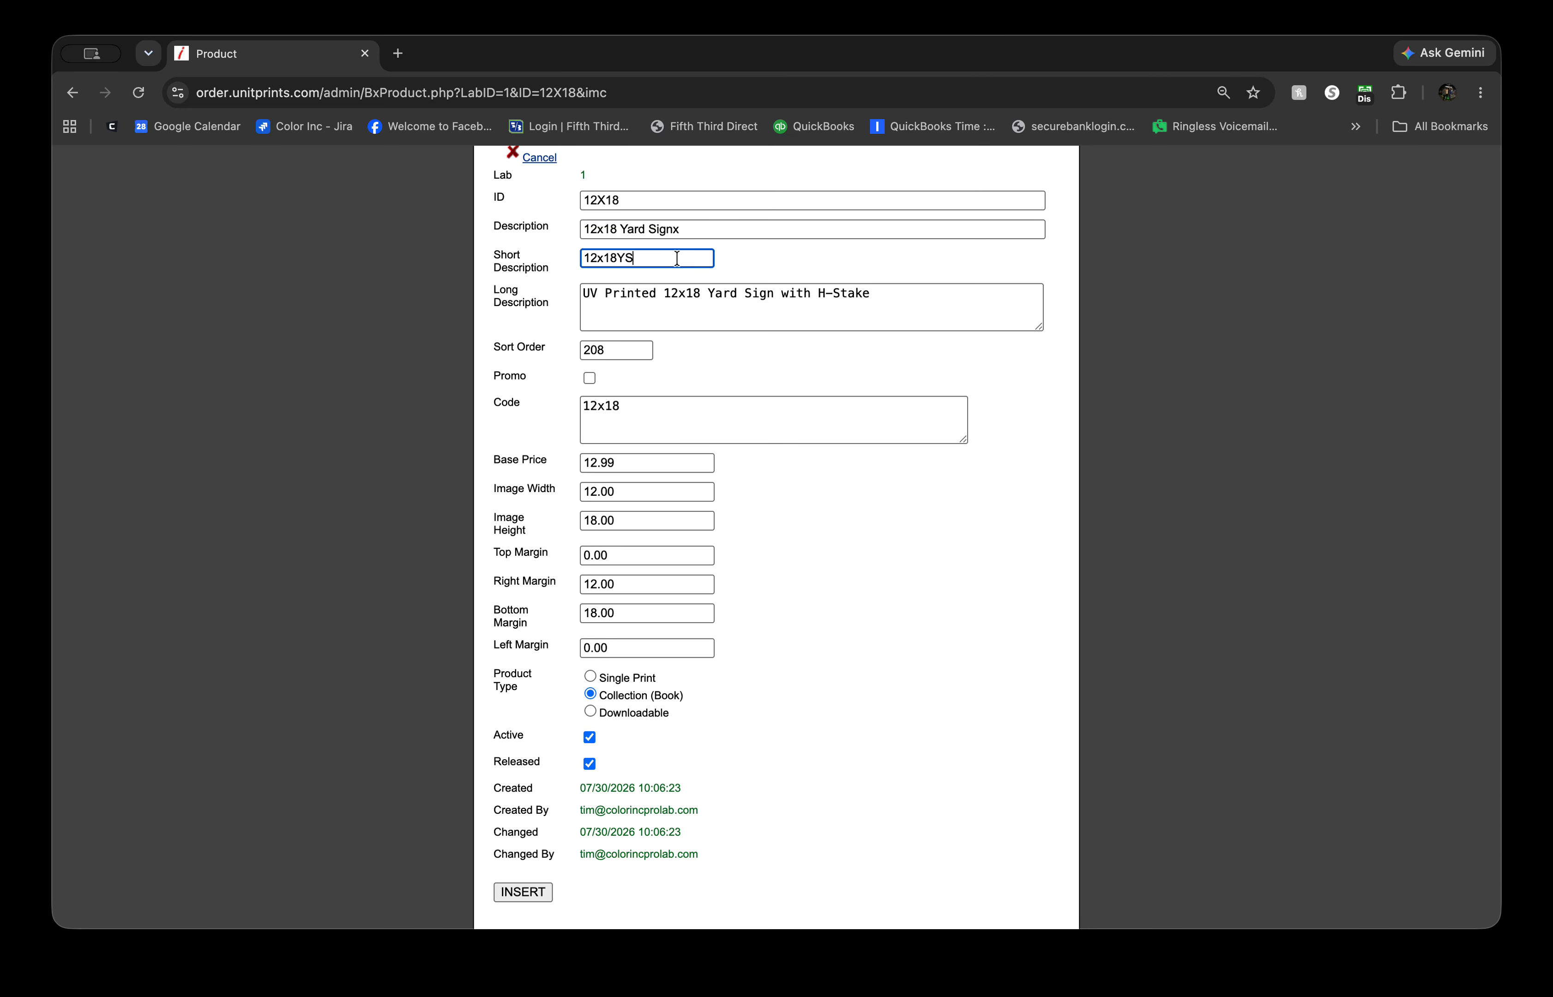
scroll(878, 548, "down", 2)
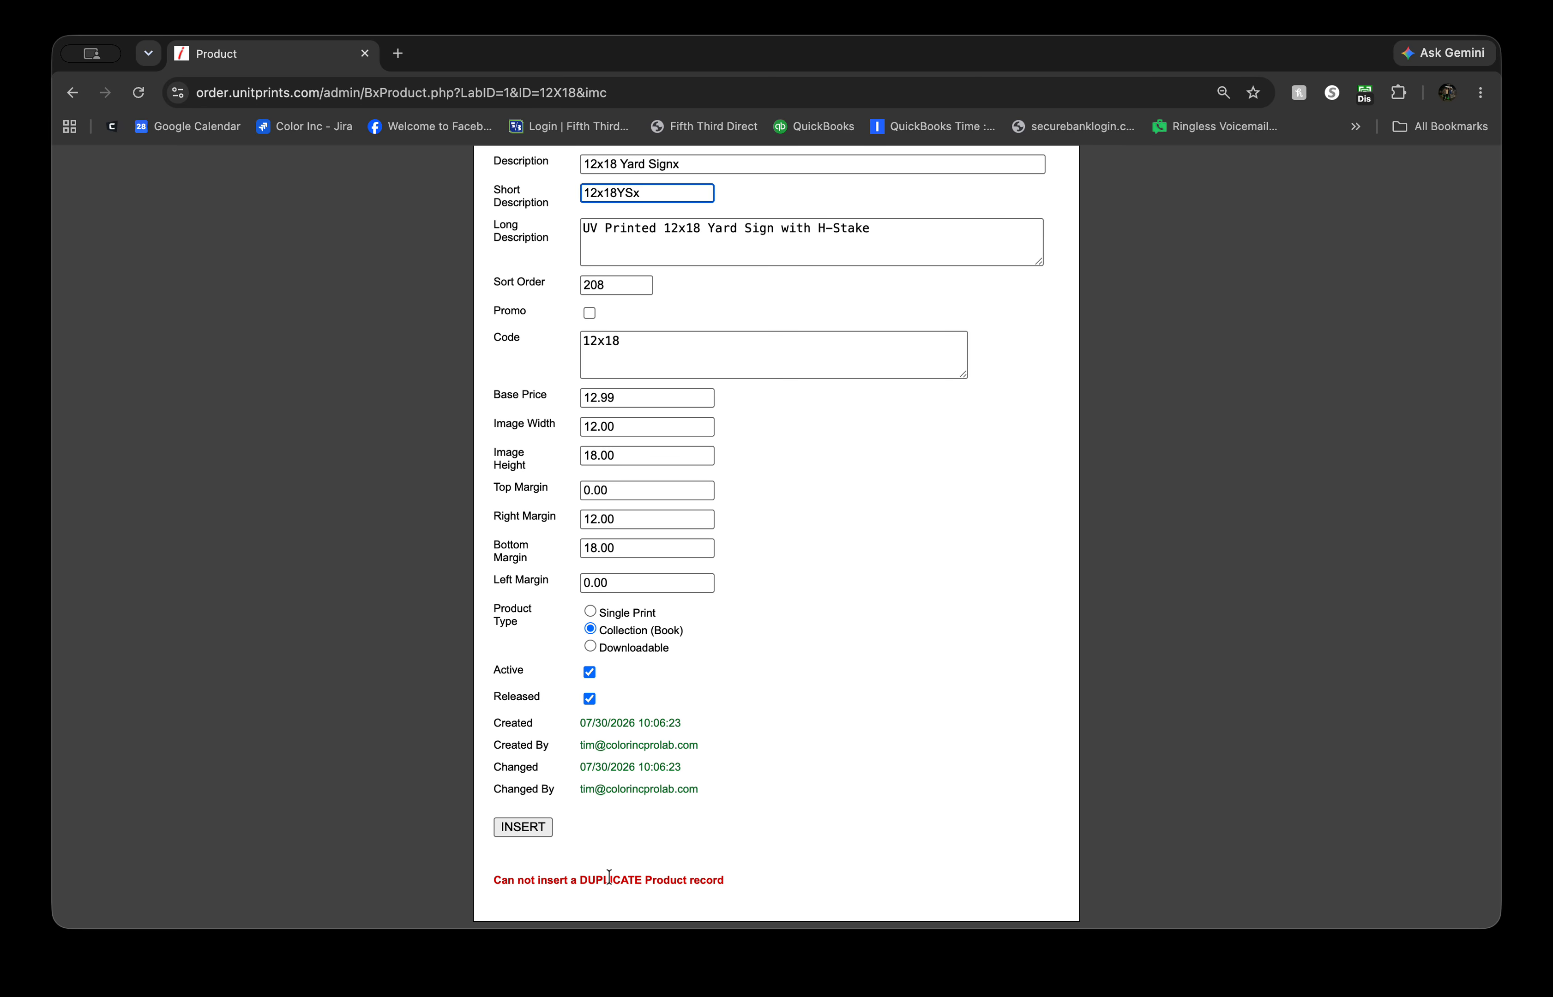
left_click(532, 829)
scroll(816, 787, "down", 6)
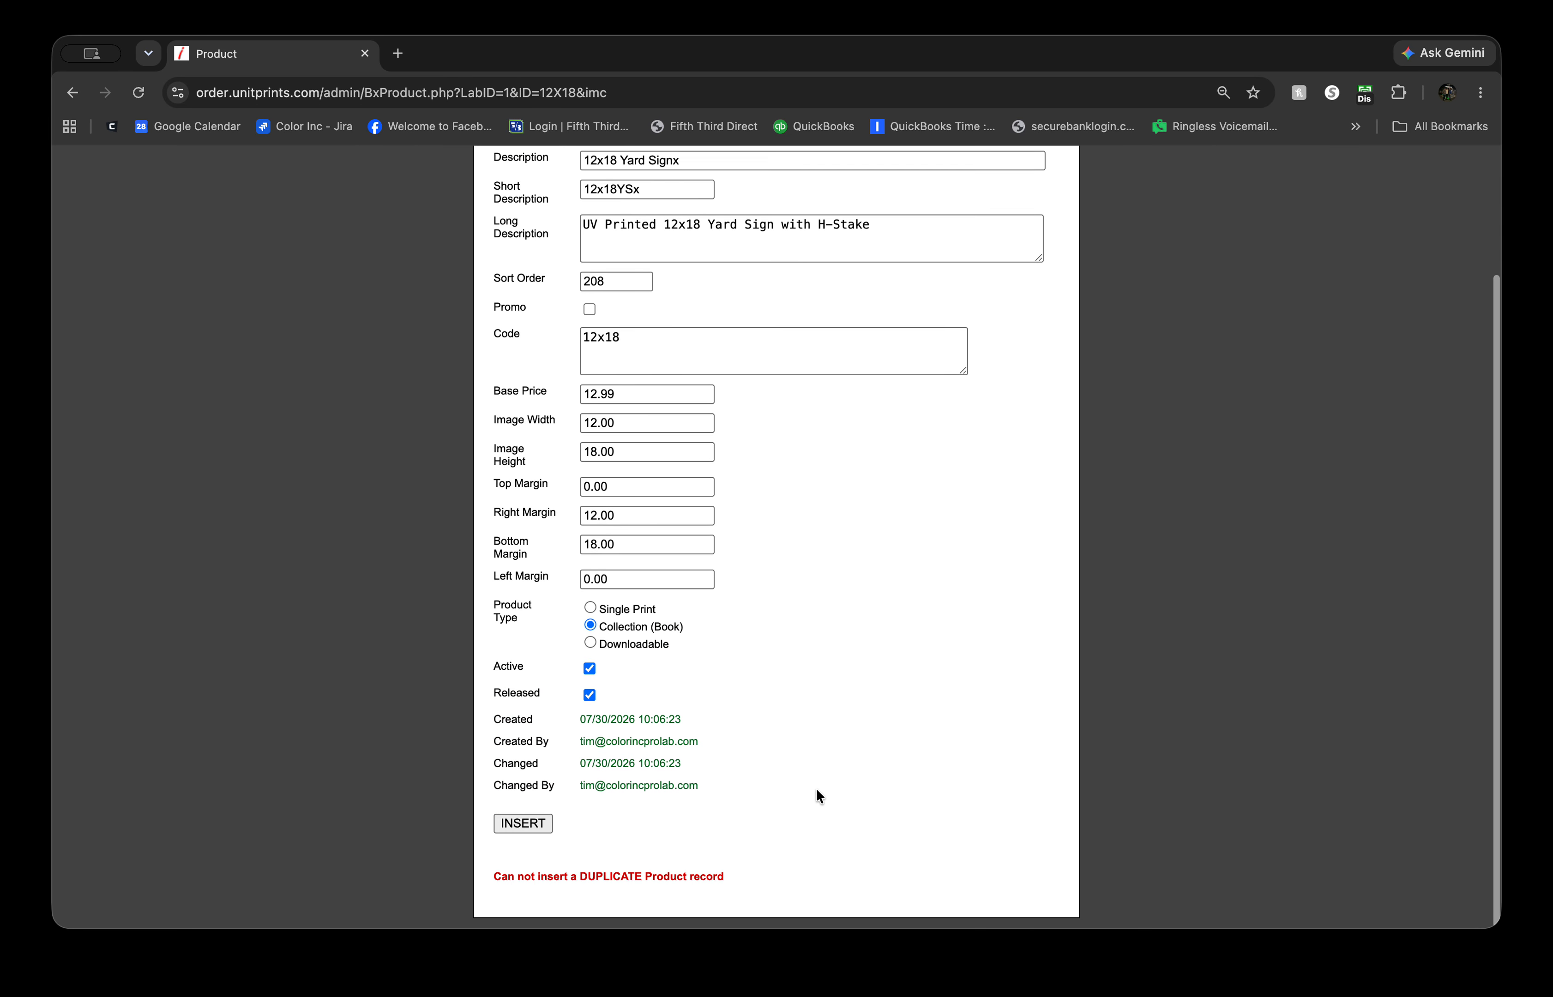
Step: Set the new product's ID to 12X18YS
scroll(816, 788, "up", 3)
left_click(656, 287)
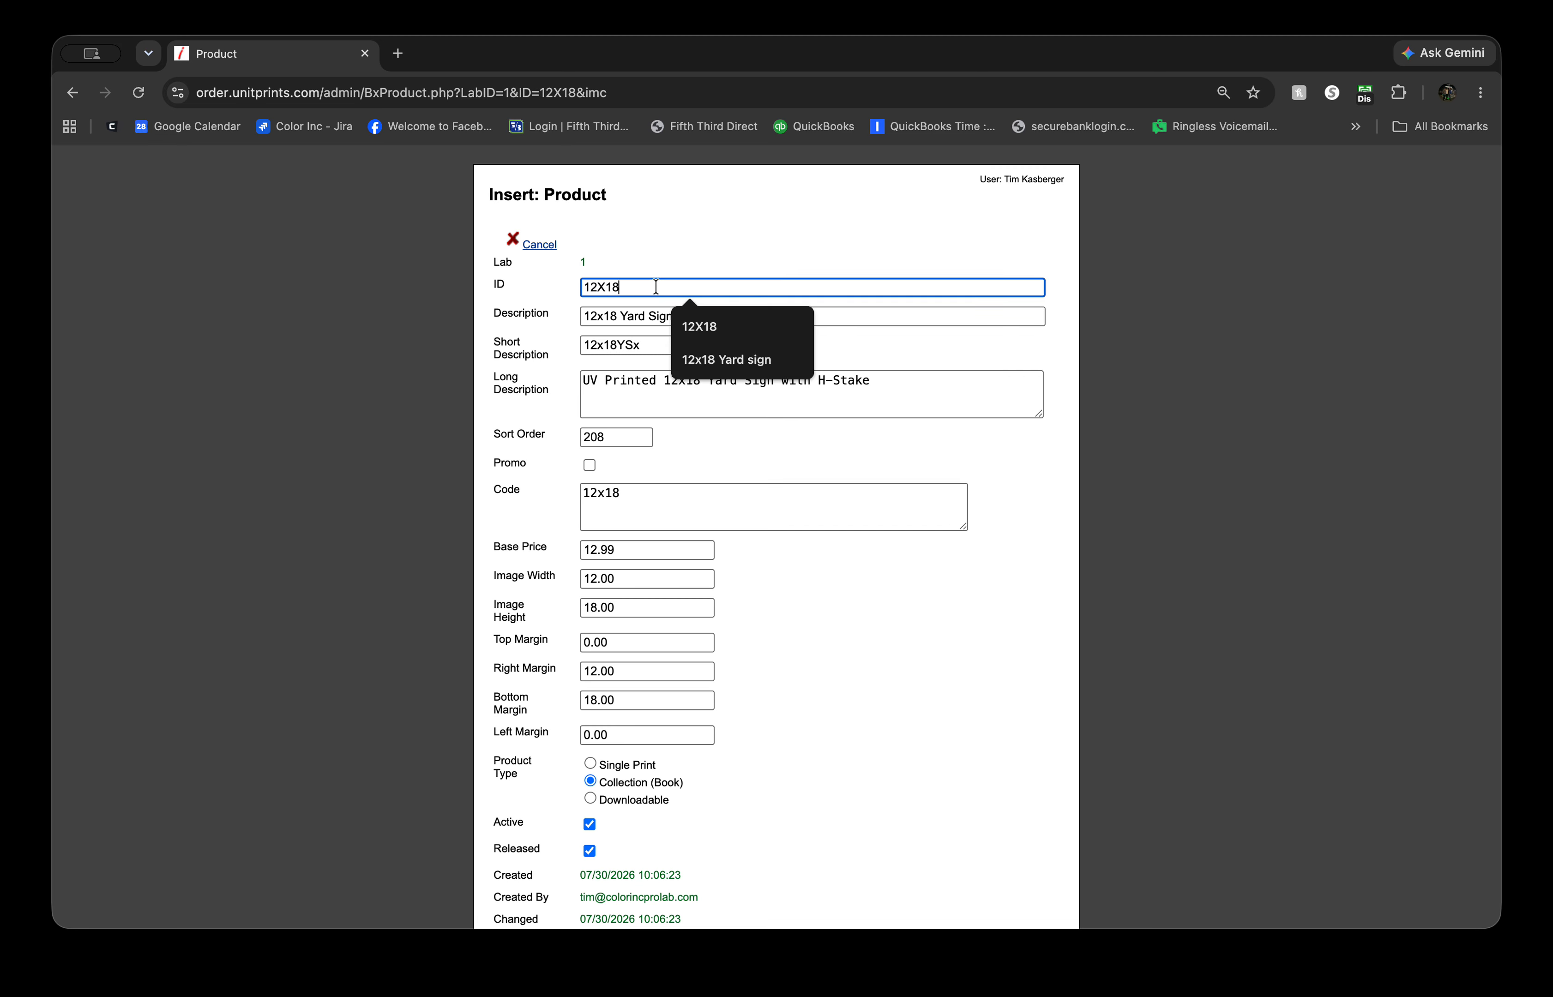
type("YS")
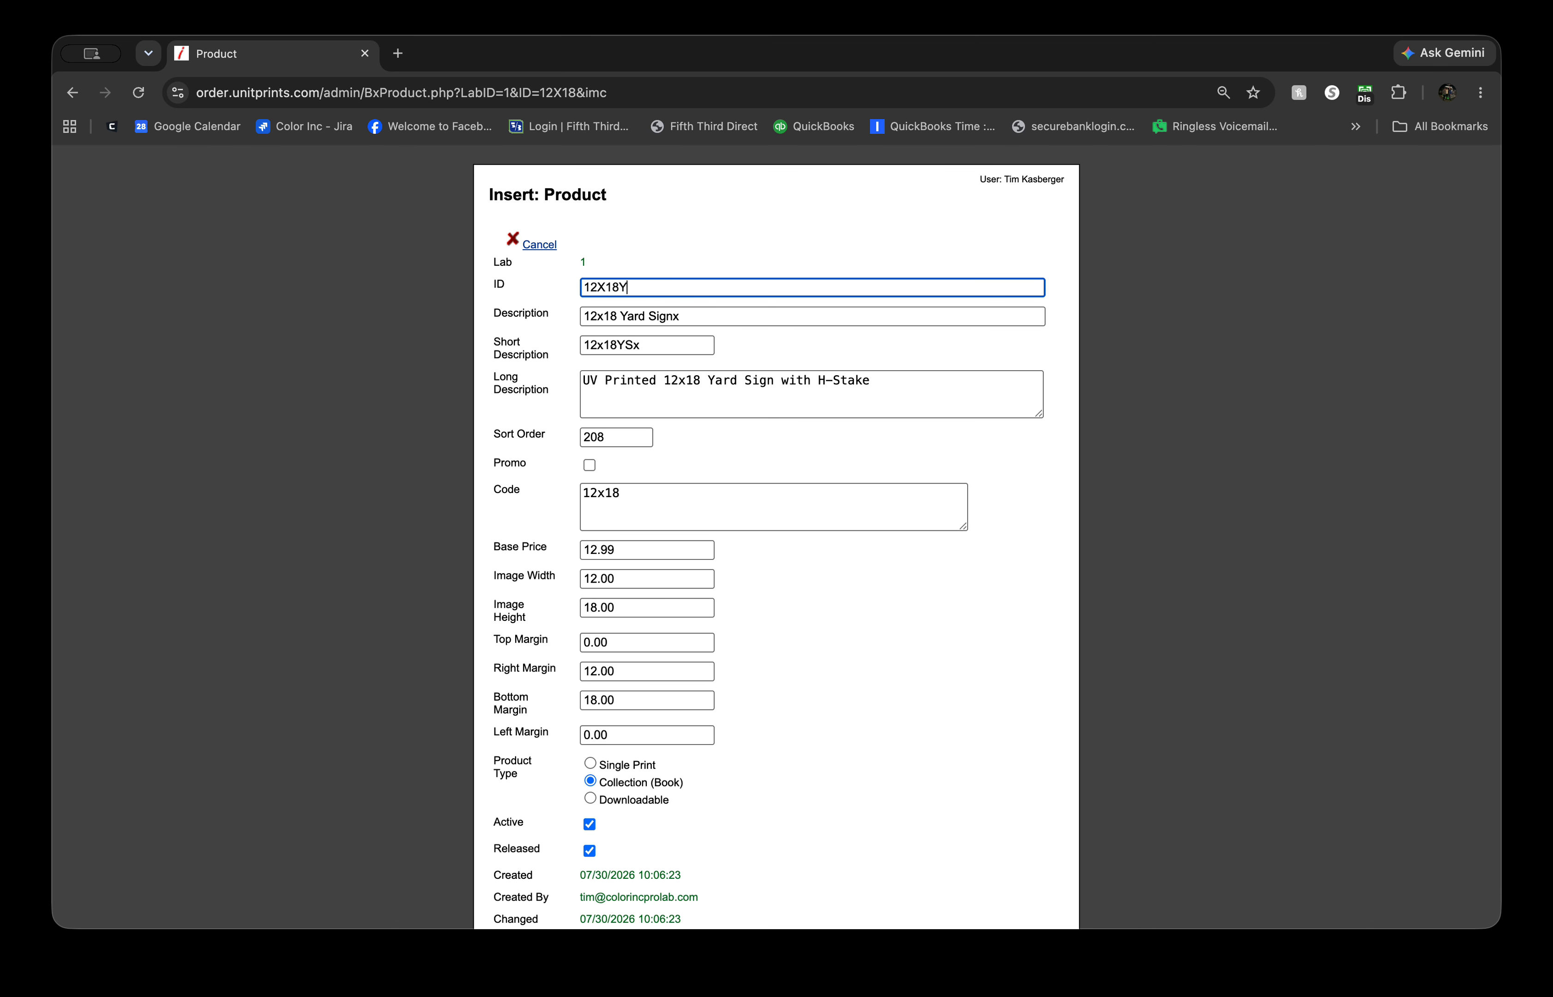
Step: Set the description to "12x18 Yard Sign" and the short description to "12x18YS"
left_click(703, 316)
key("BackSpace")
left_click(648, 345)
key("BackSpace")
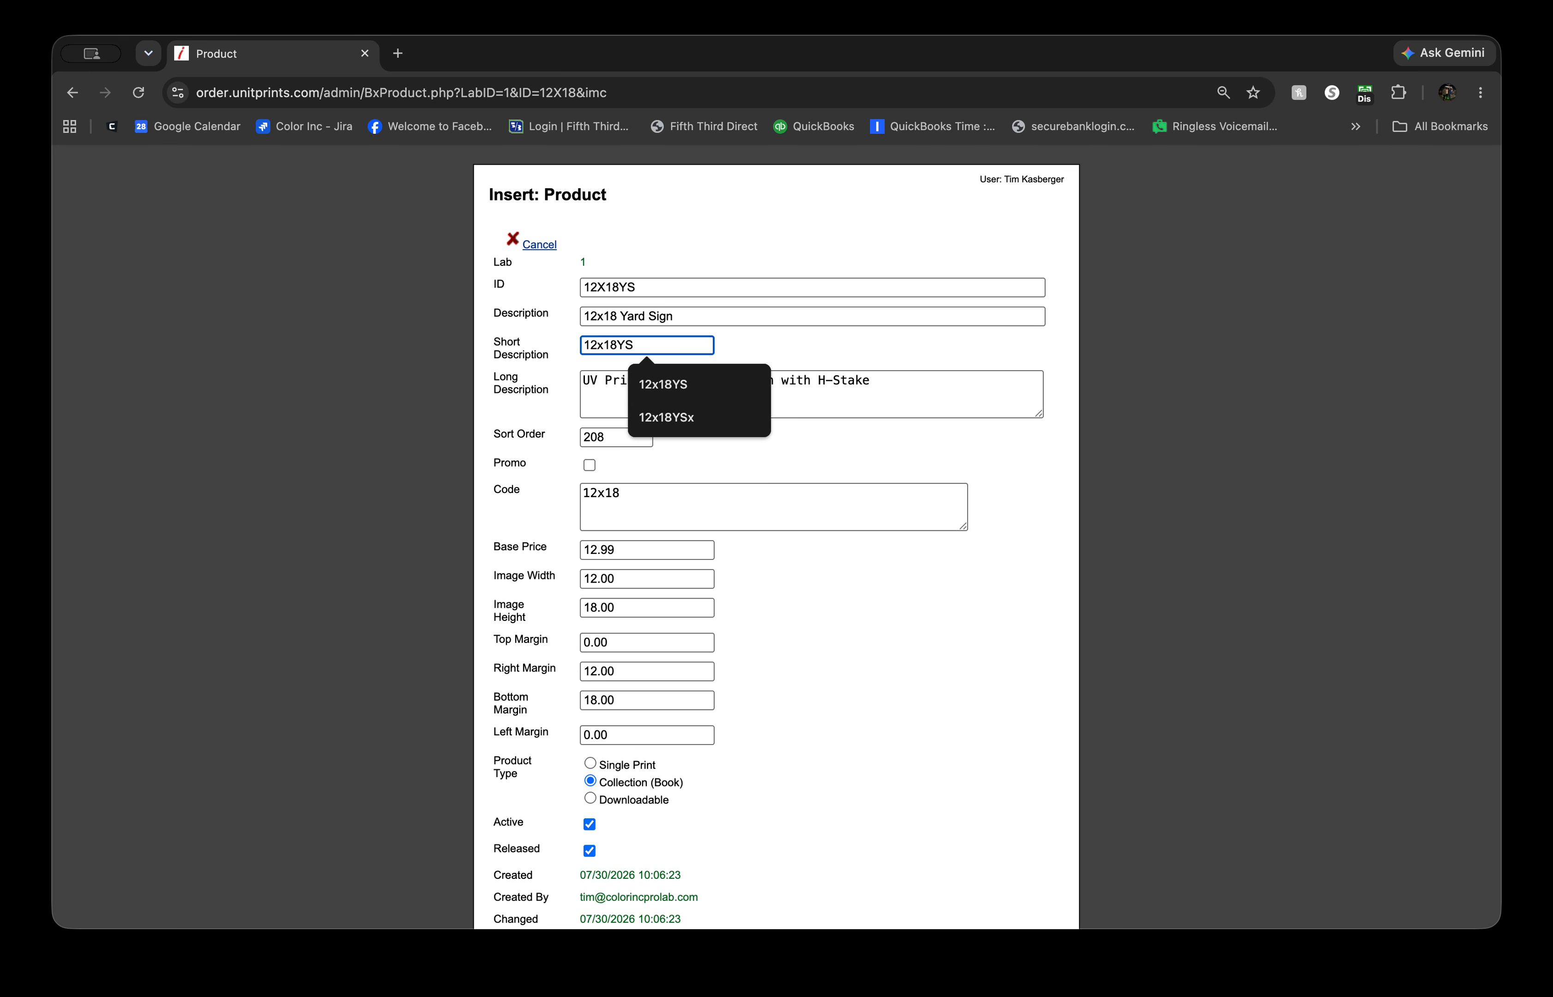
left_click(866, 468)
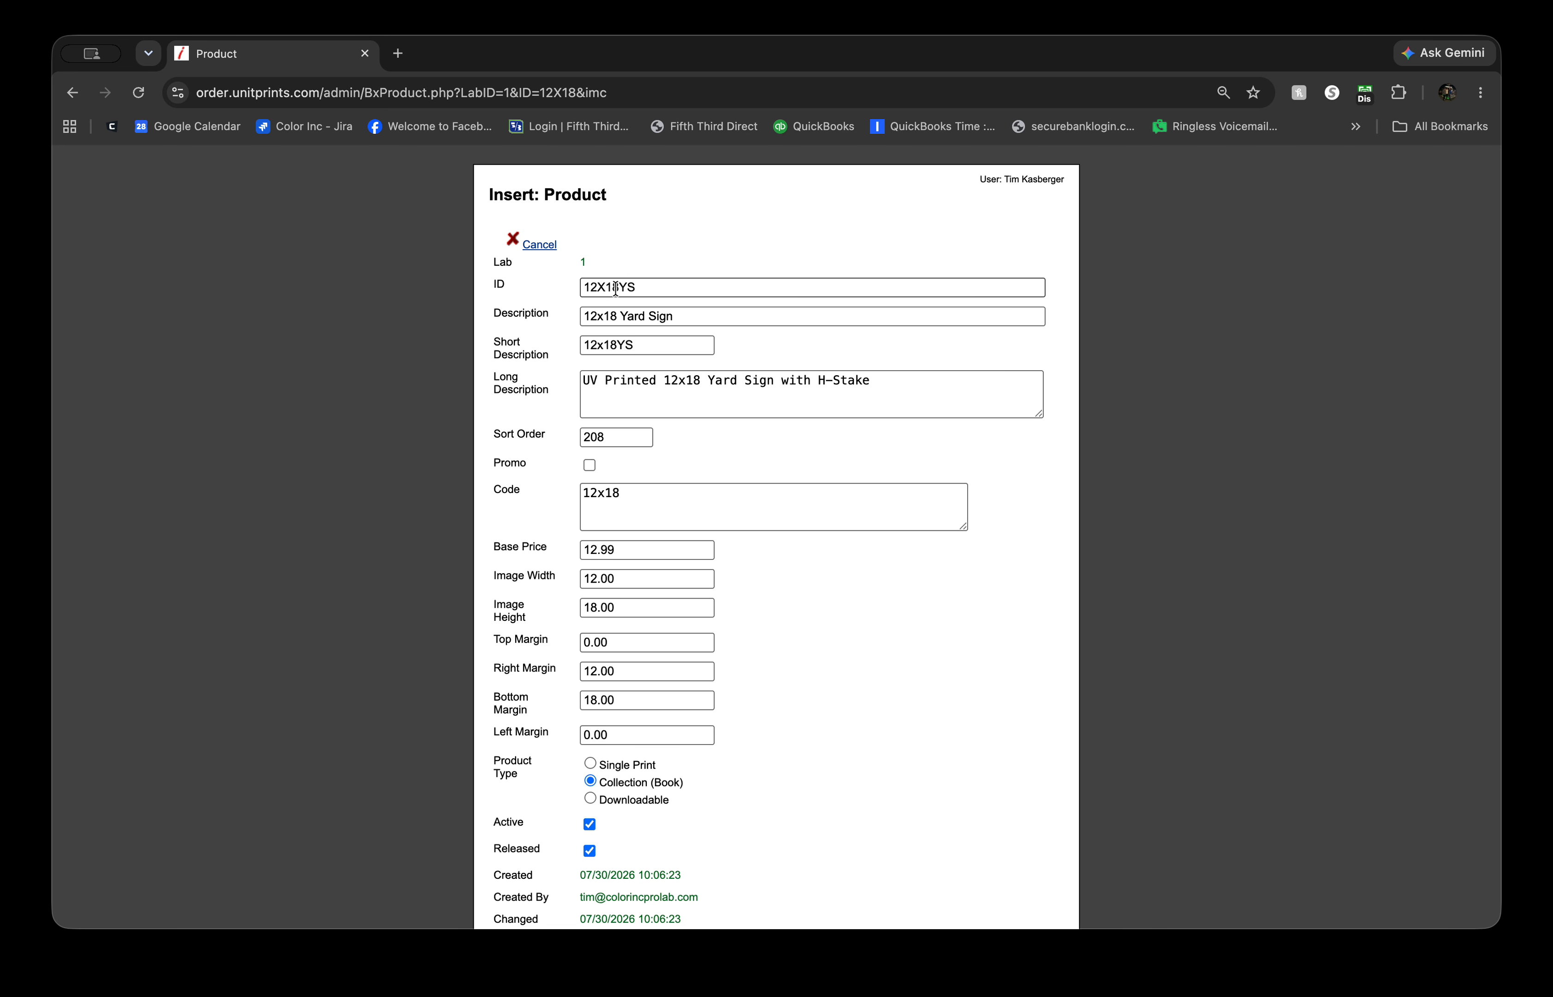
Step: Insert the new product record and locate 12X18YS in the product list
scroll(746, 536, "down", 1)
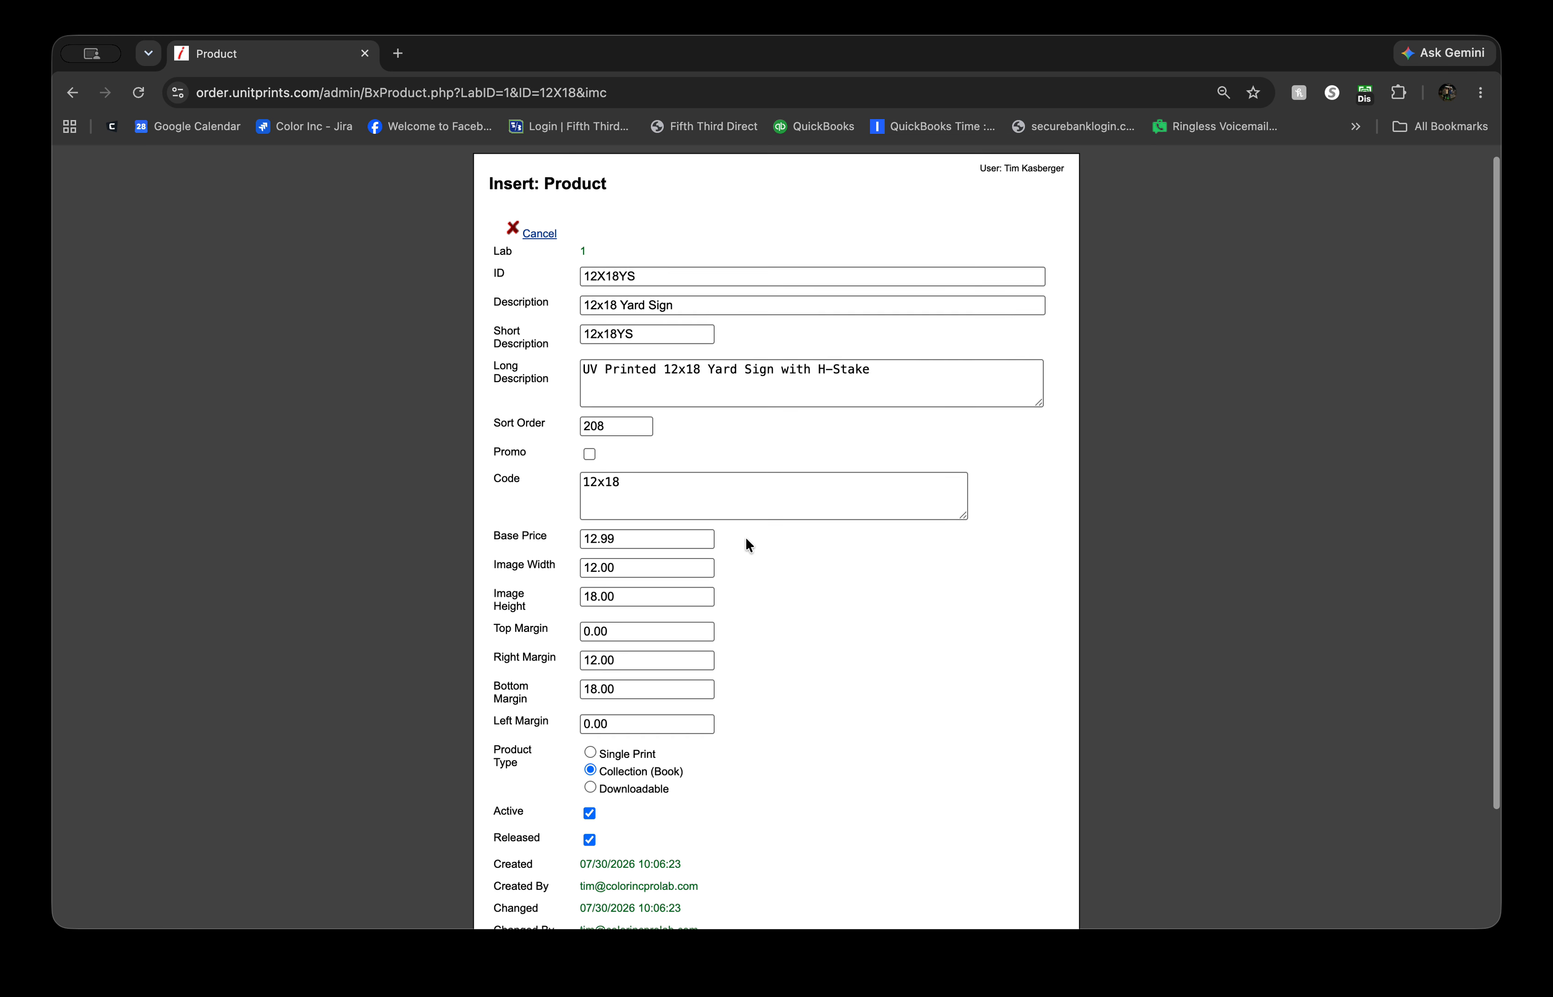
scroll(745, 537, "down", 5)
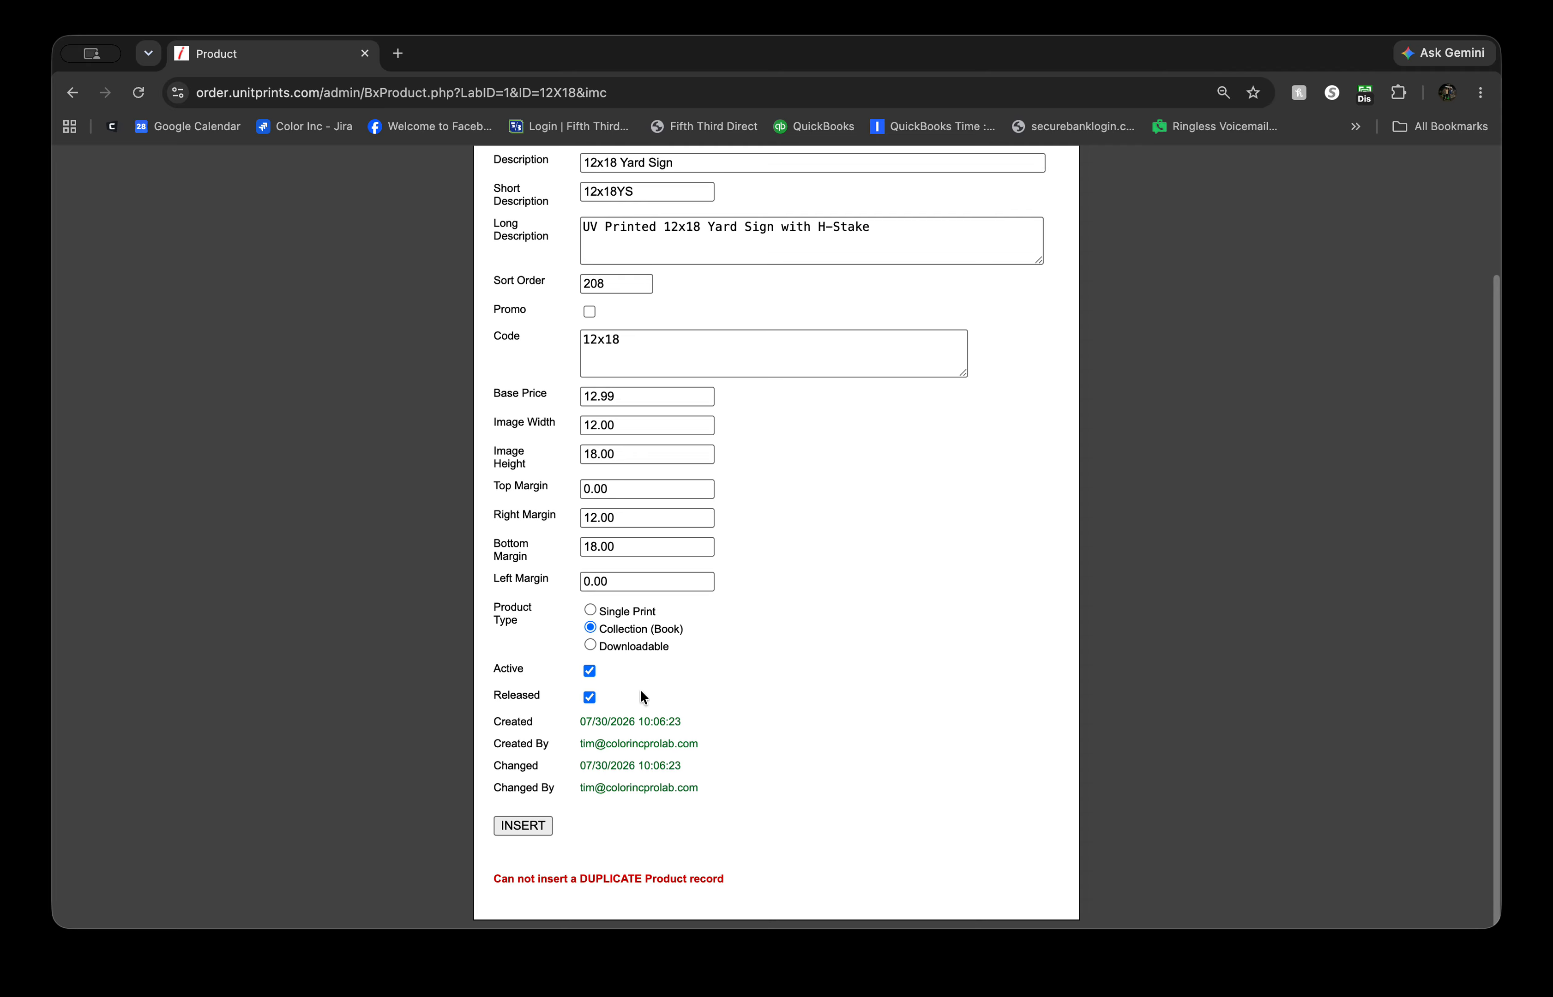
left_click(531, 829)
scroll(599, 735, "down", 10)
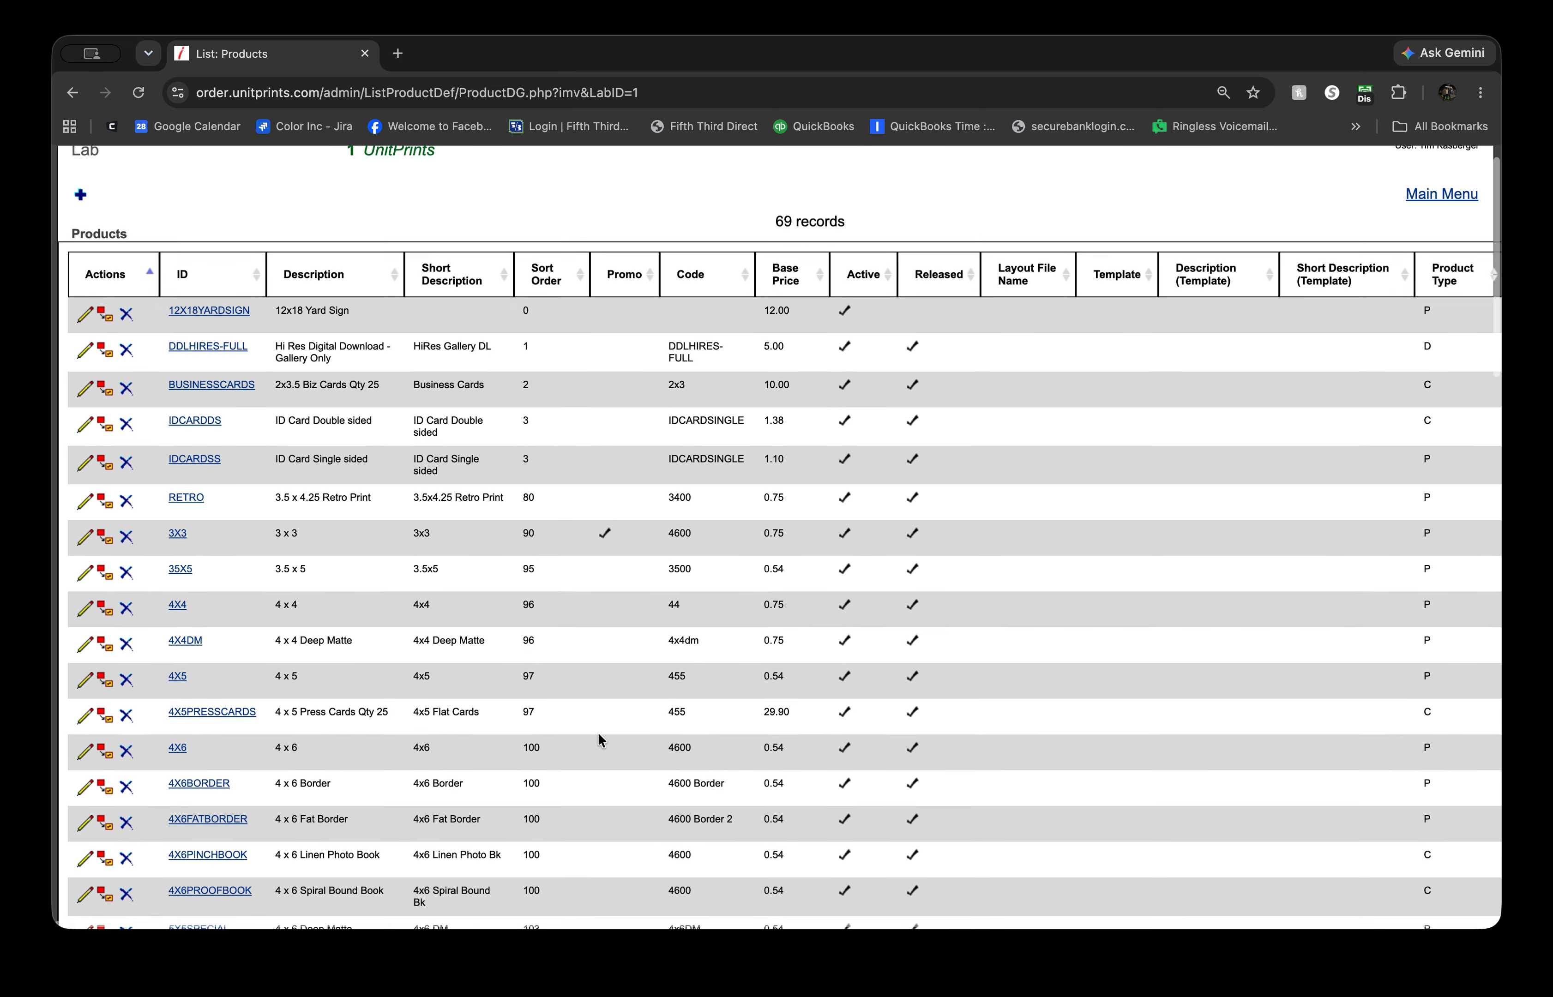
scroll(599, 732, "down", 20)
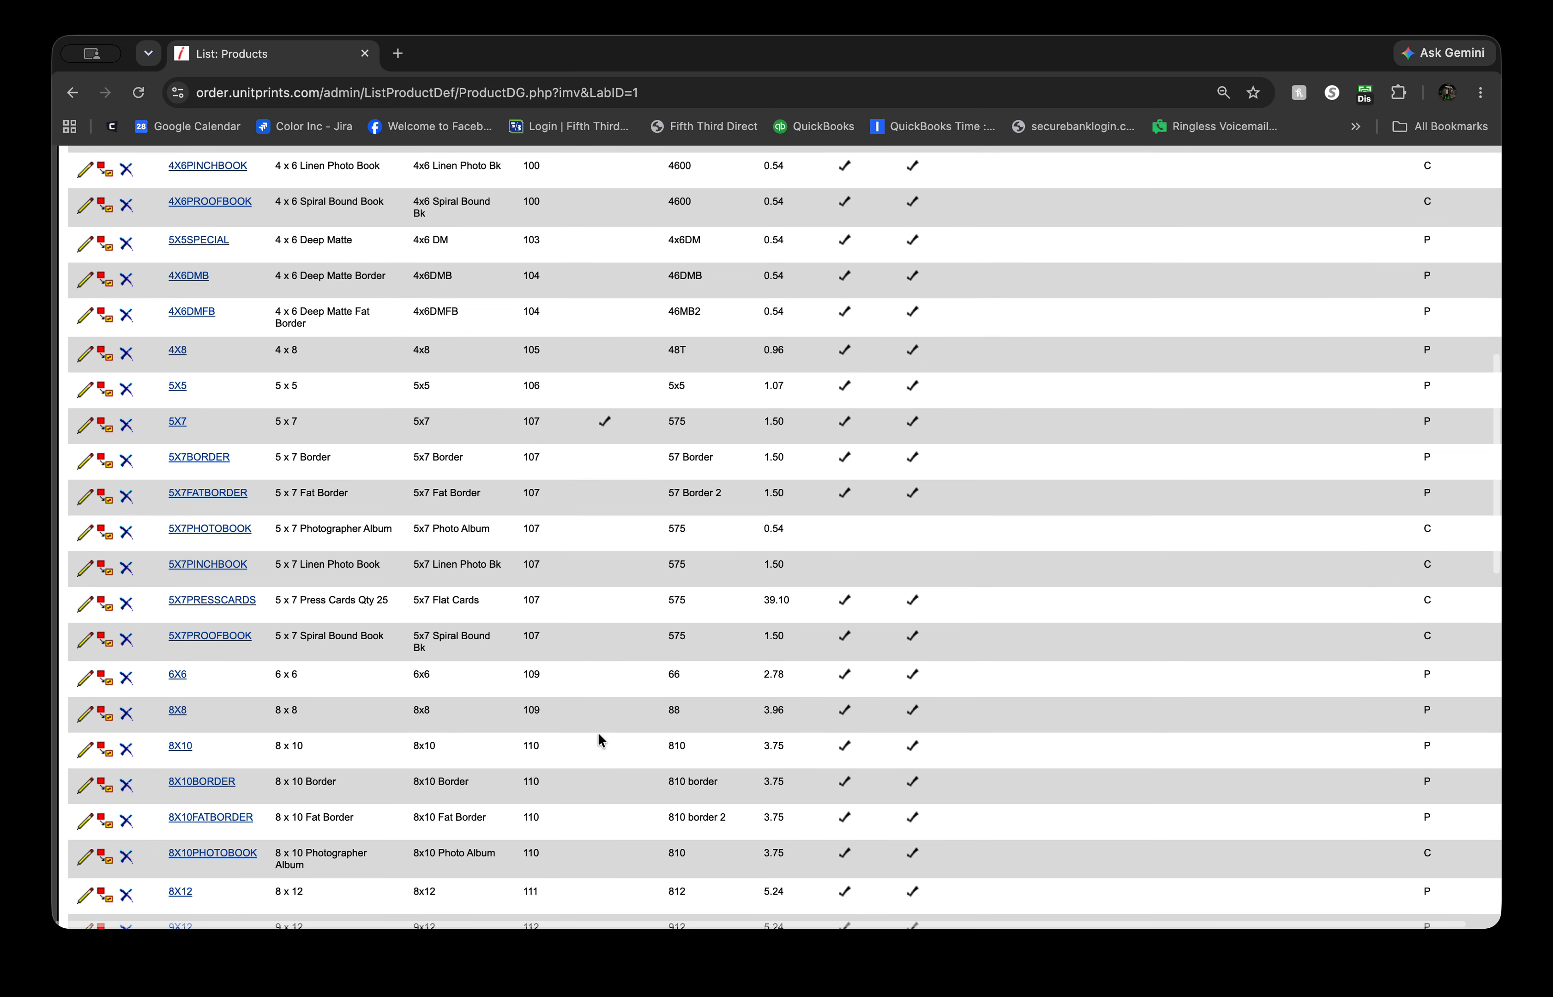
scroll(599, 732, "down", 3)
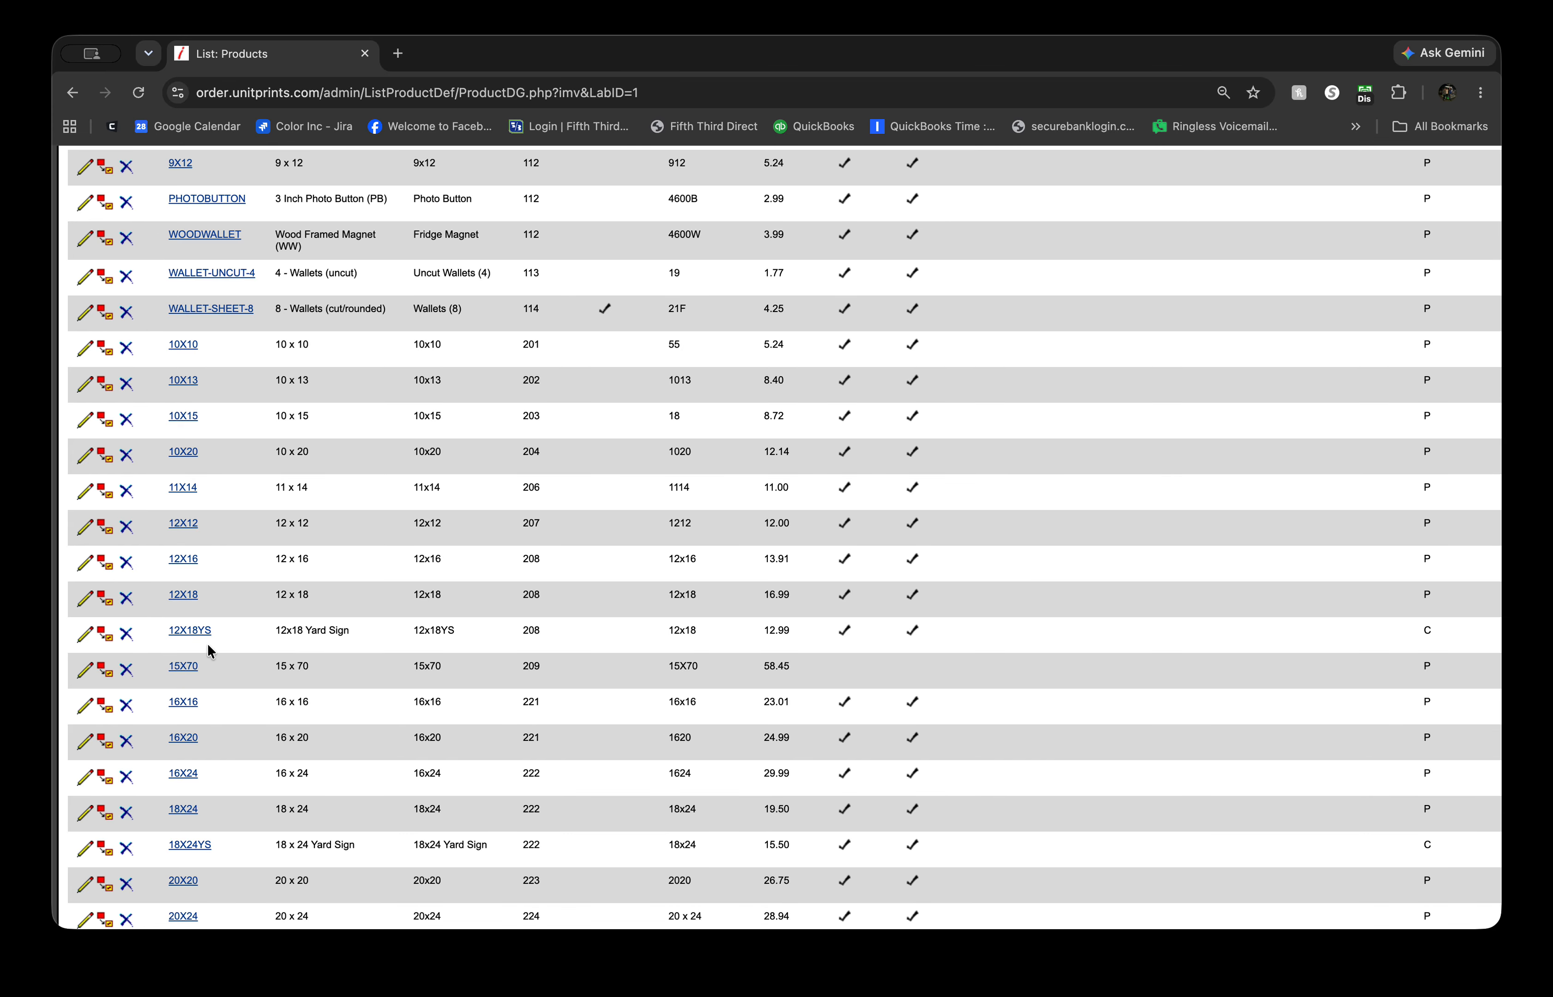
scroll(207, 635, "down", 2)
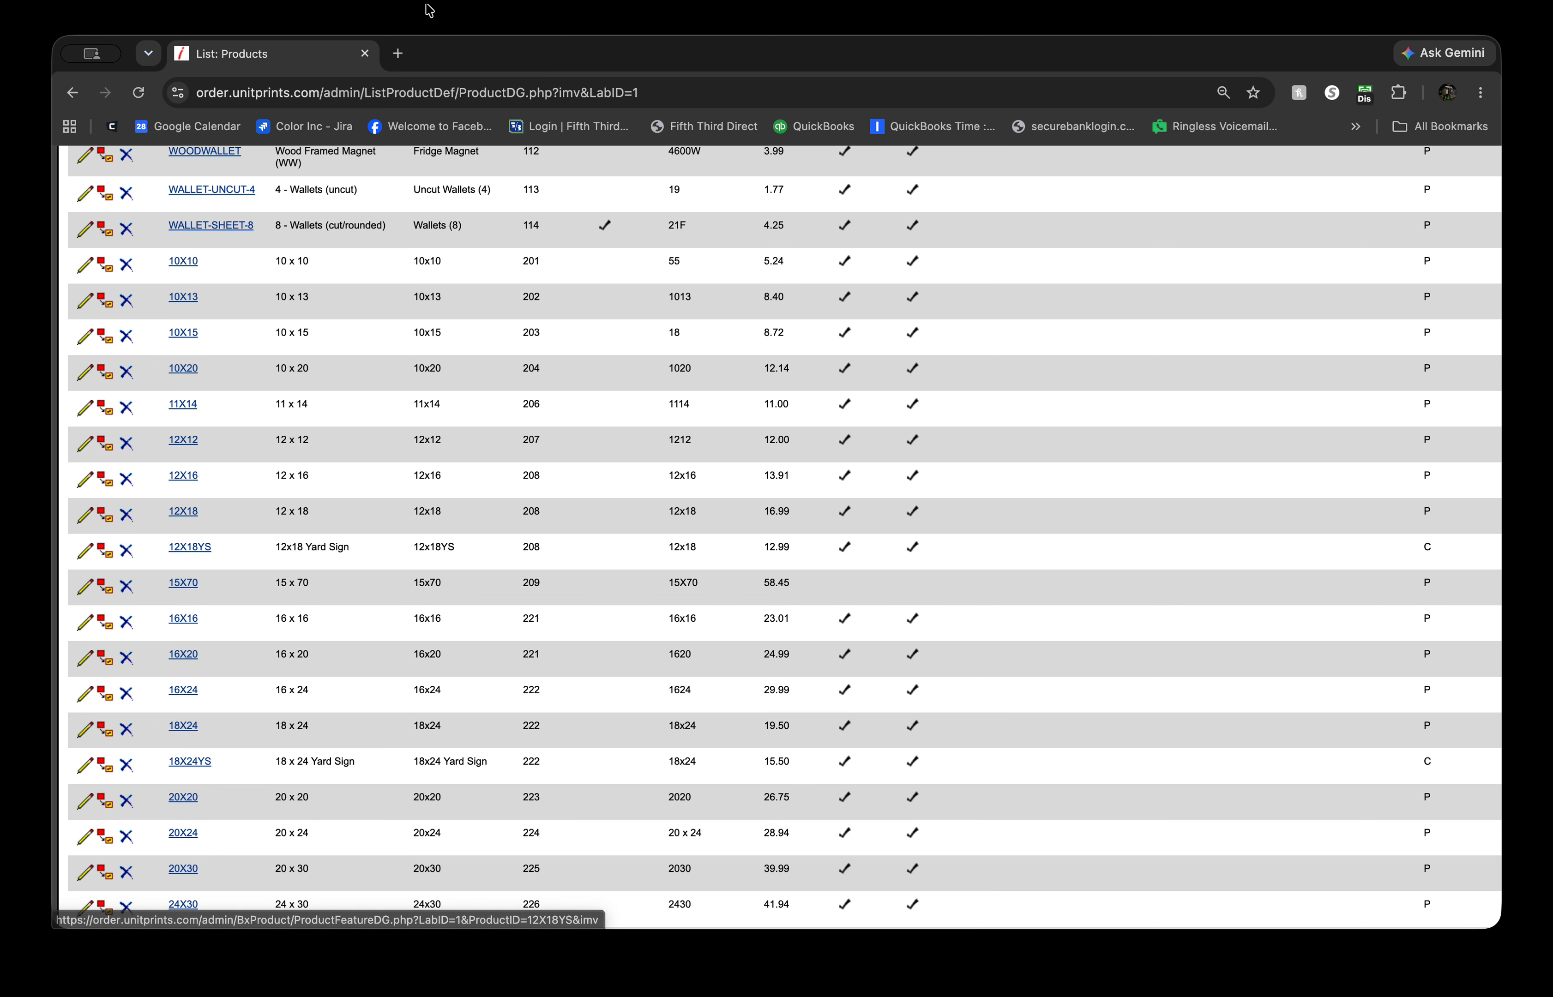
Step: Open order.unitprints.com in a new browser tab and open the album whose cover shows the green car
left_click(398, 55)
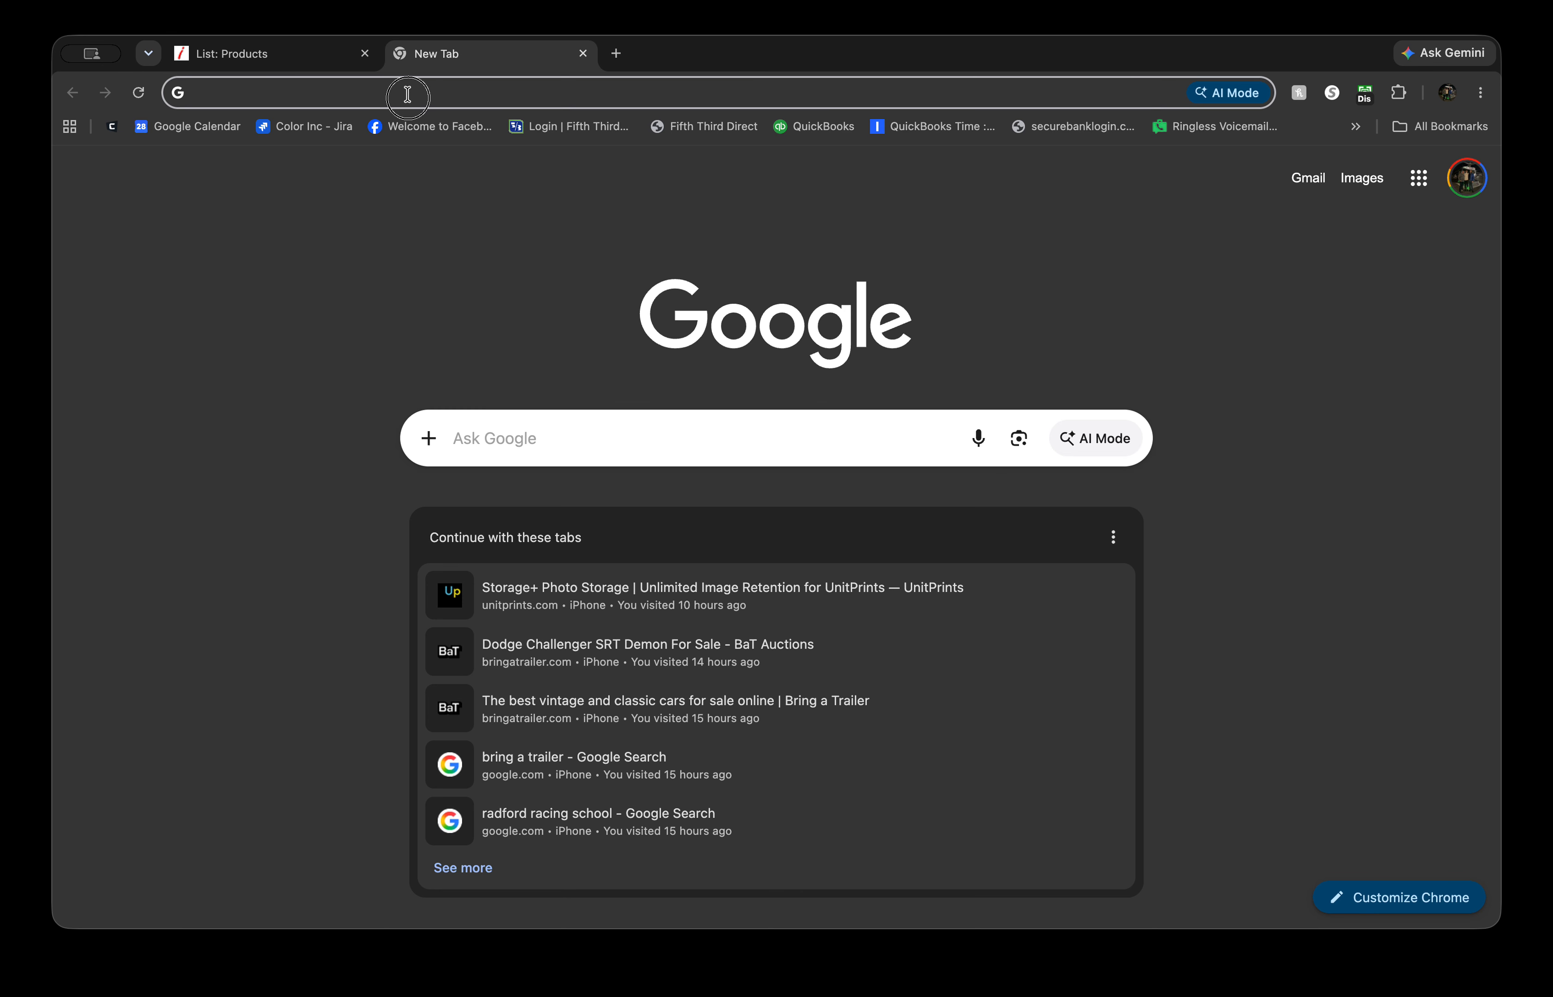
type("or")
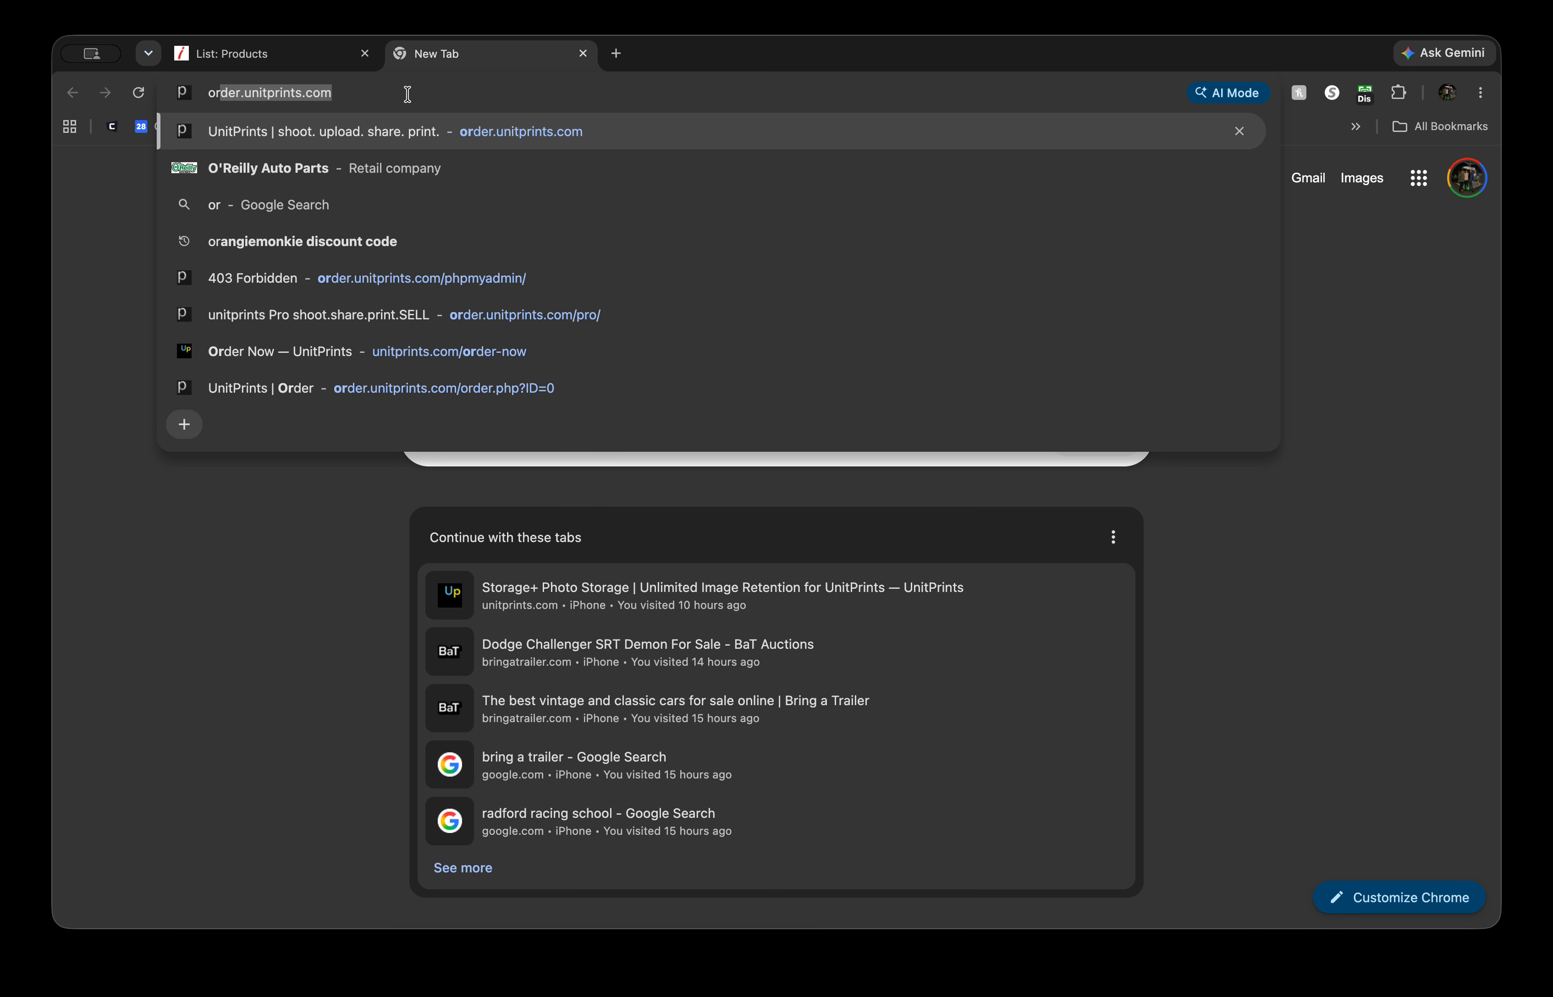
key("Return")
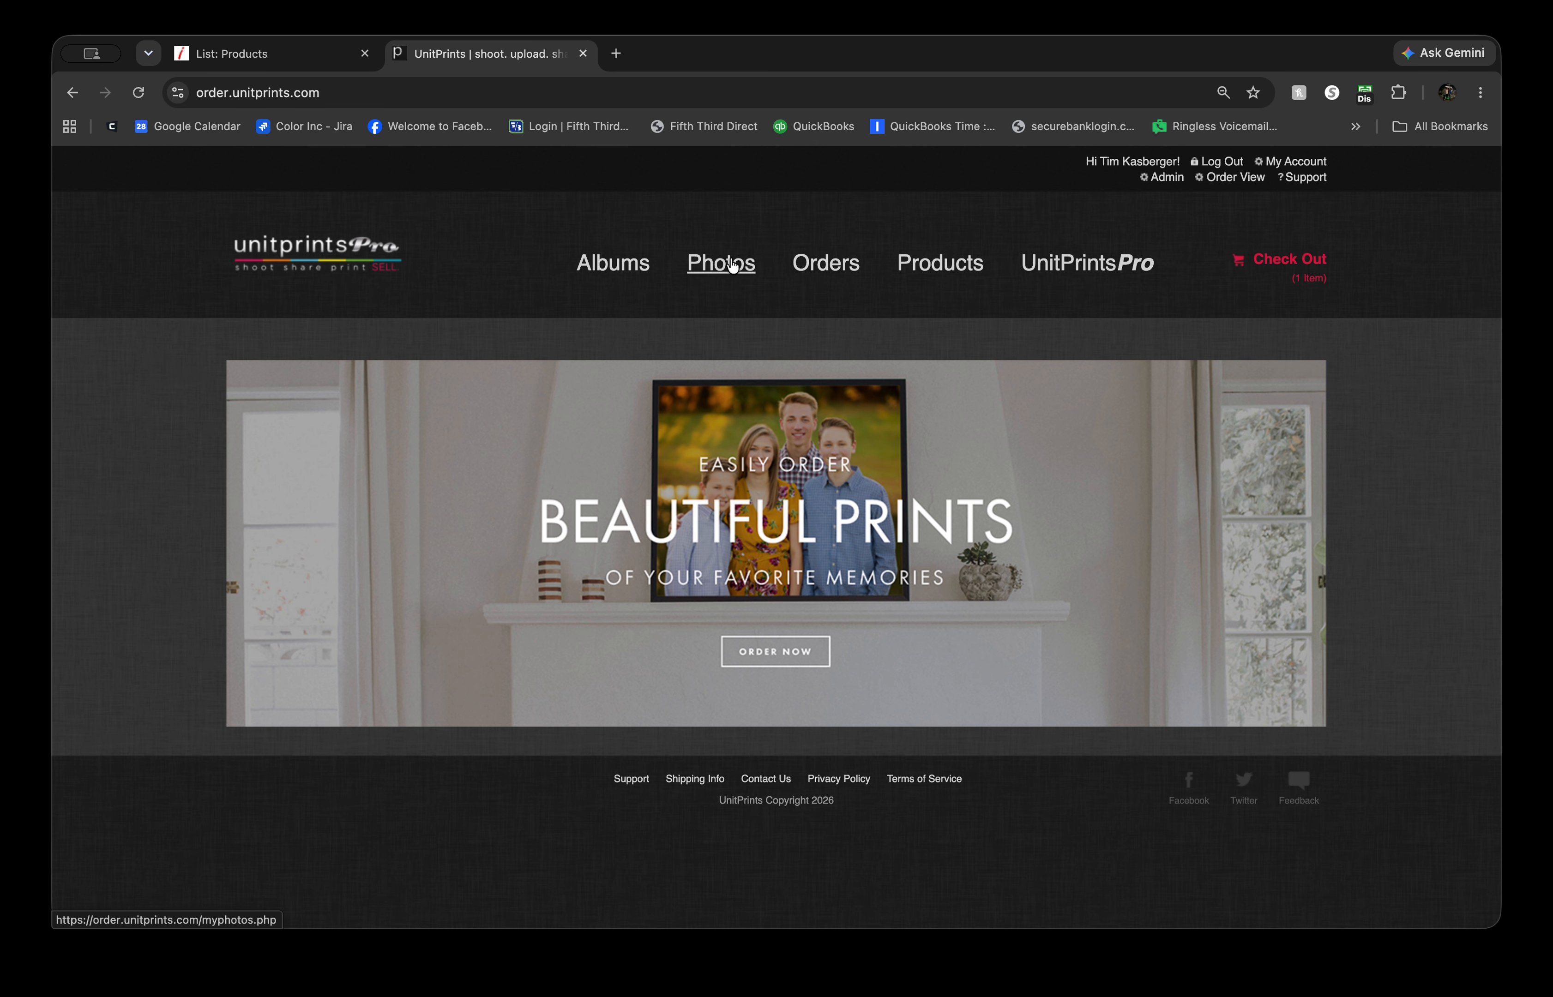
left_click(642, 270)
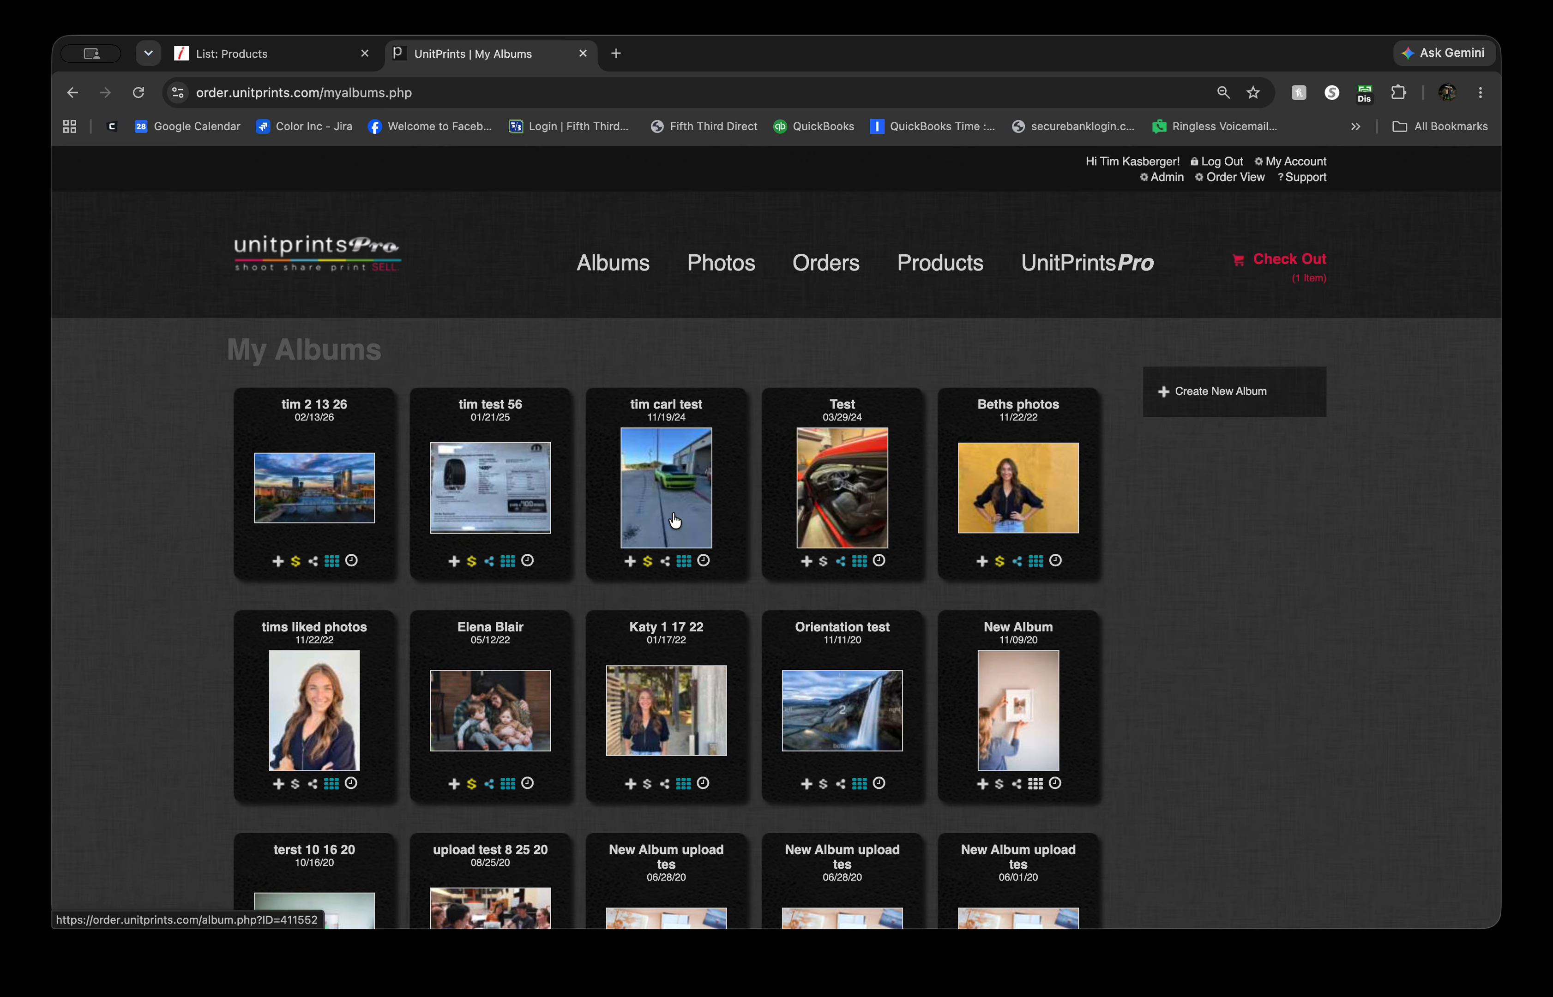
left_click(675, 521)
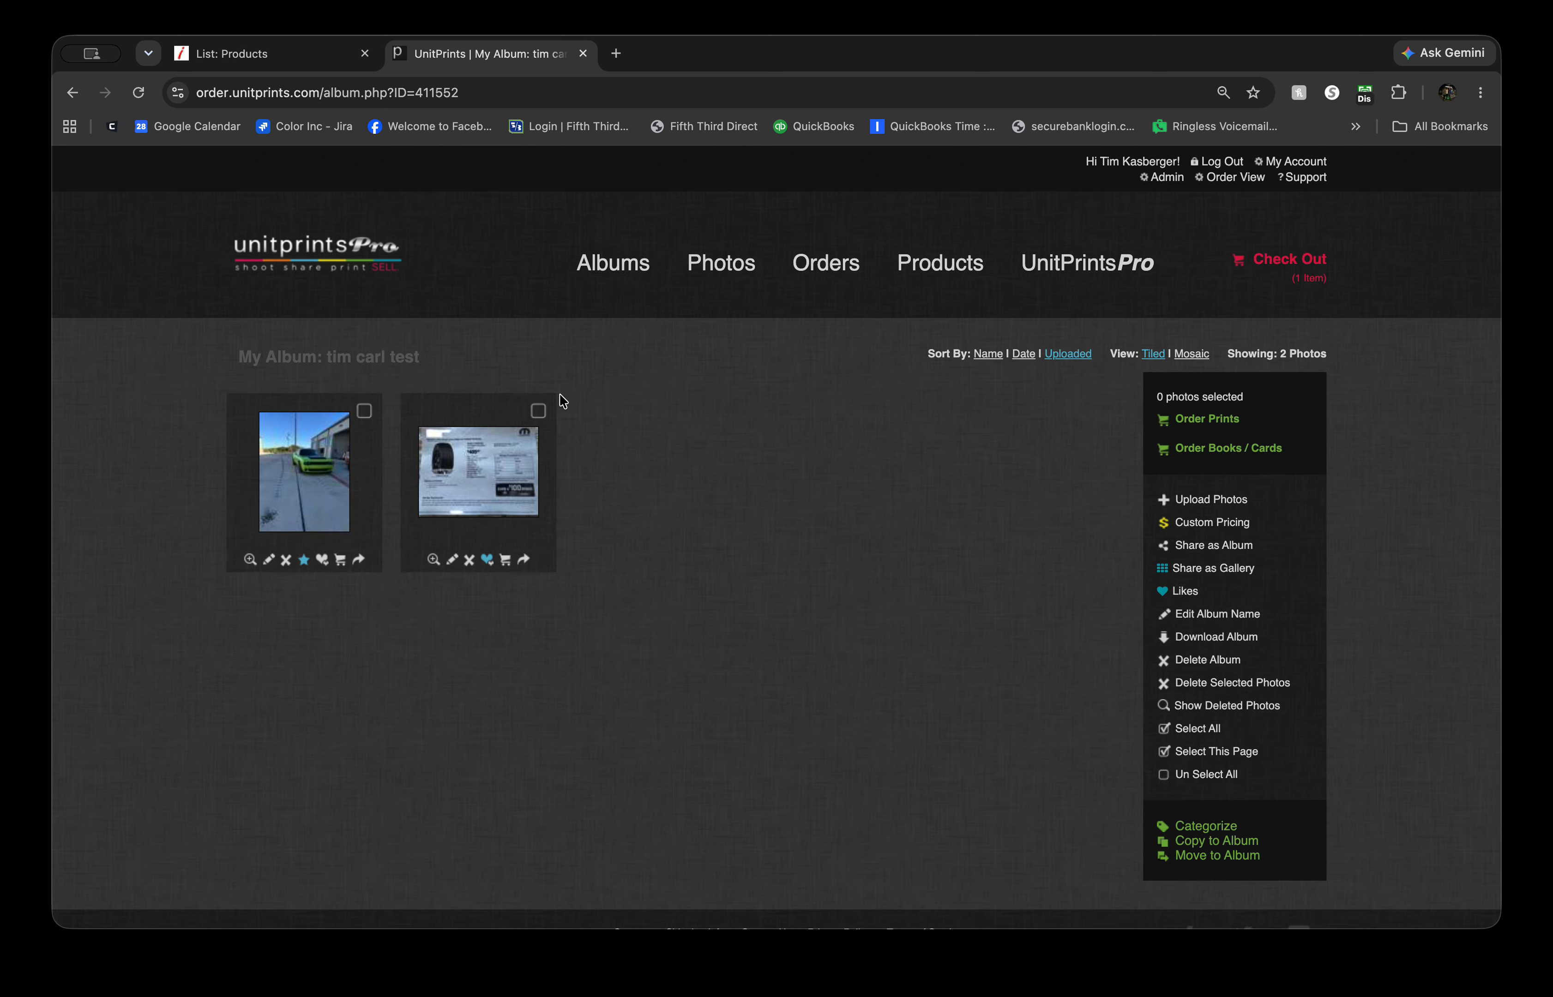
Step: Select the tire quote photo for ordering prints and choose Fuji CA Luster Prints as the product
left_click(538, 412)
left_click(1209, 421)
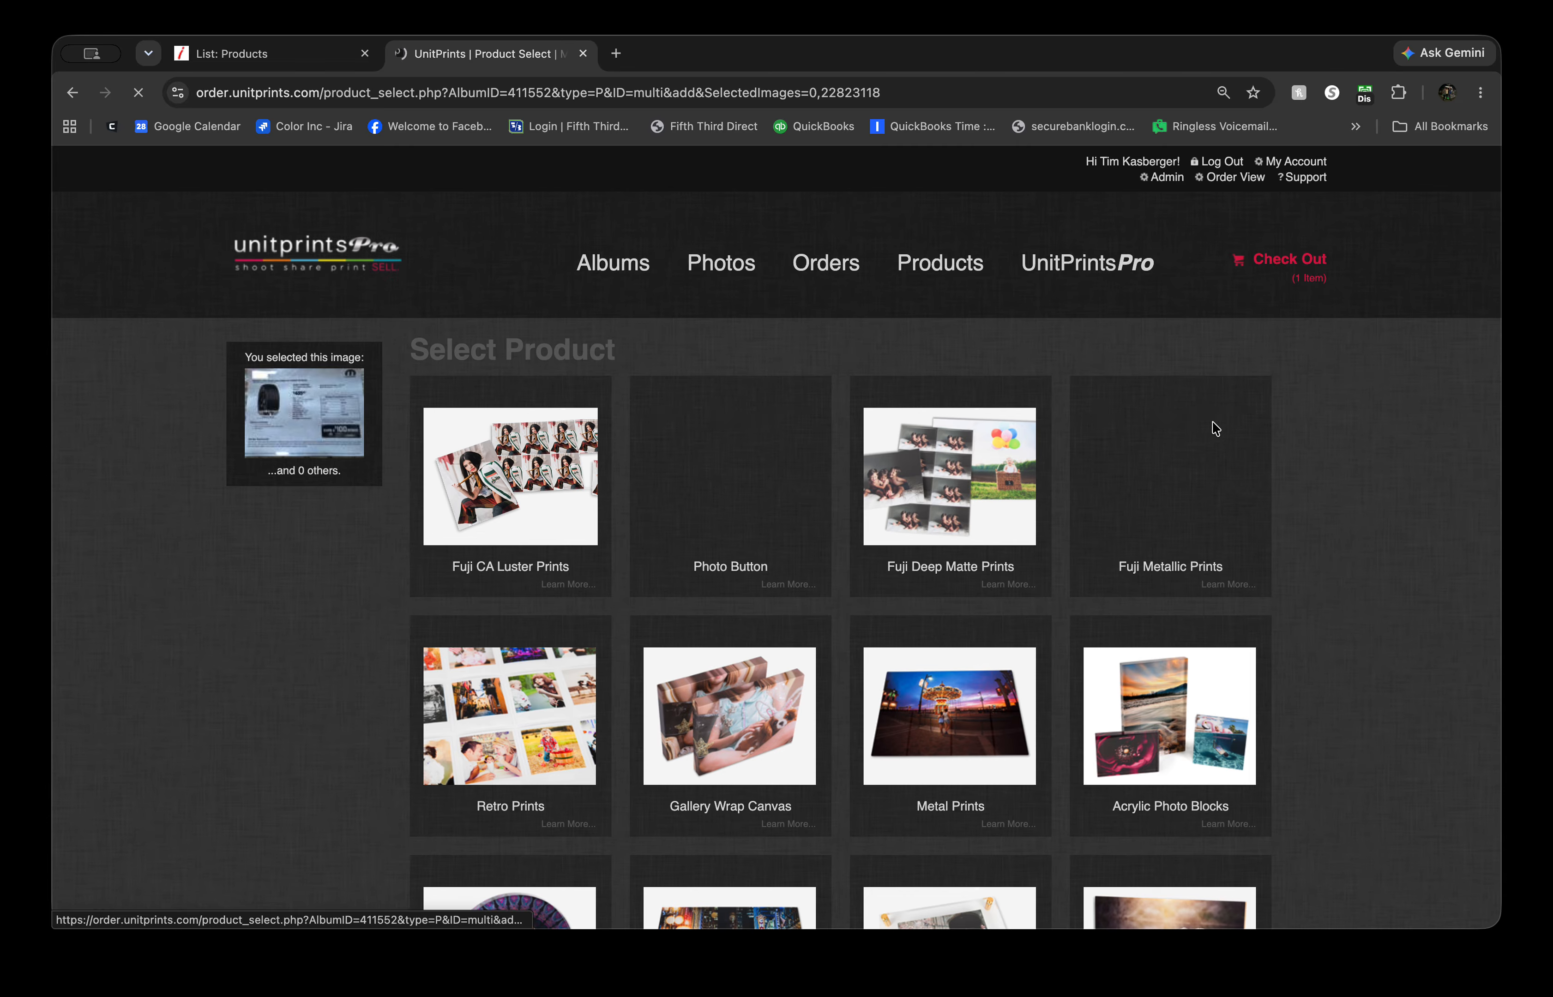
left_click(521, 507)
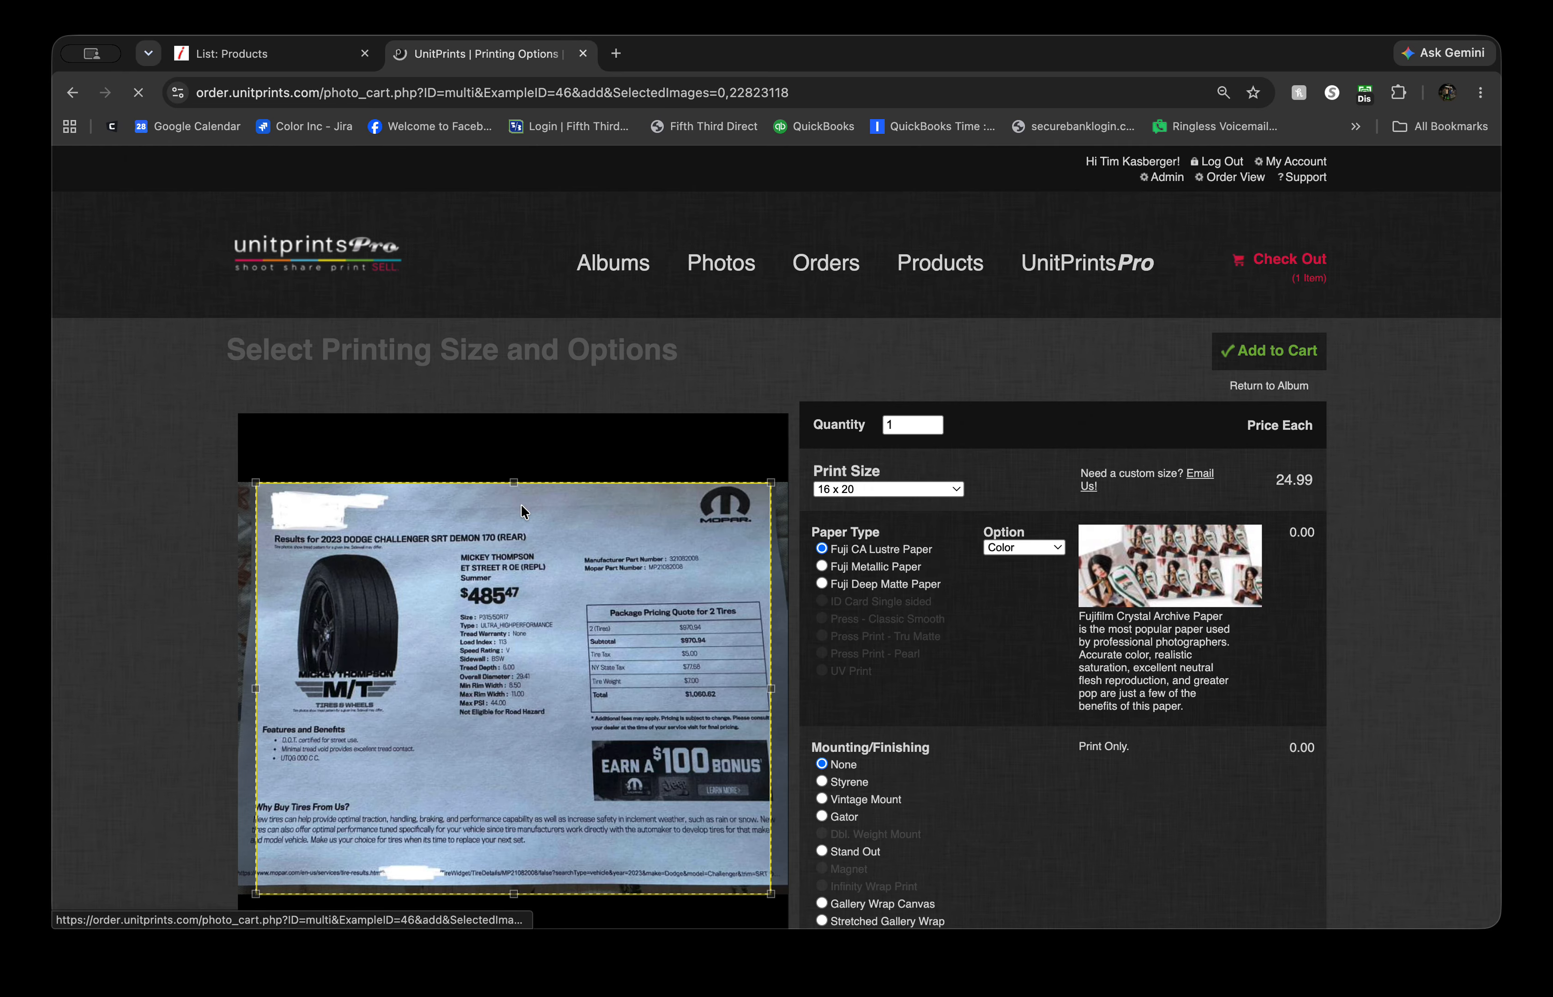
Step: Examine the option groups on the print order page, from paper type and mounting through texture, coating, promotions and boutique packaging
scroll(1415, 590, "down", 3)
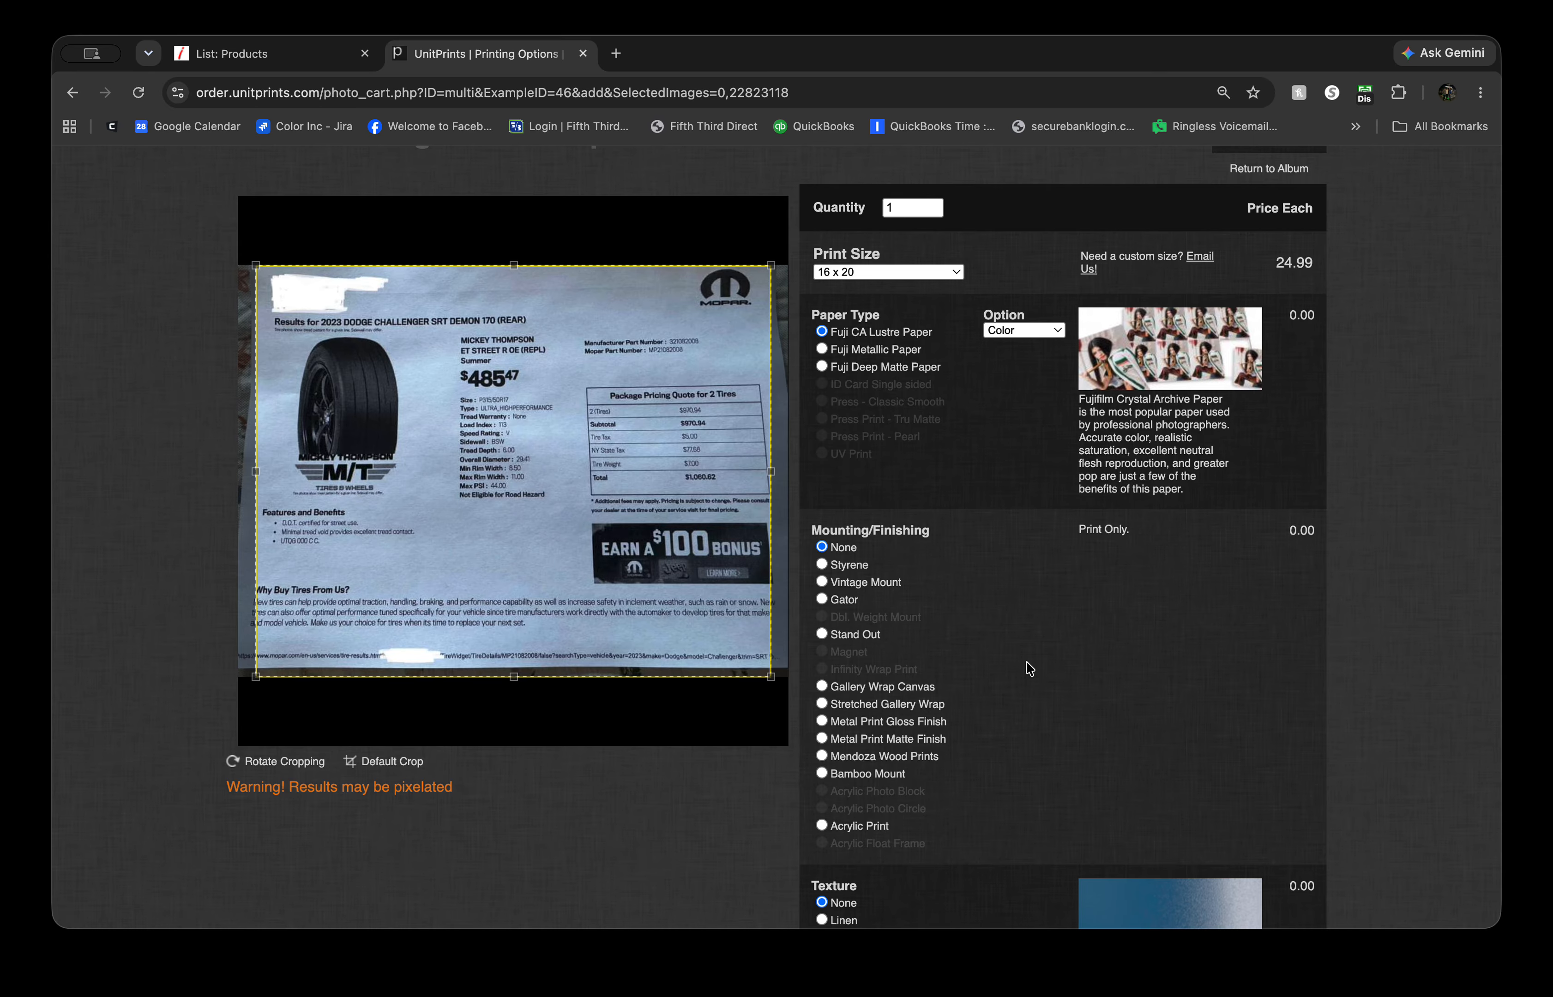
scroll(1028, 667, "down", 5)
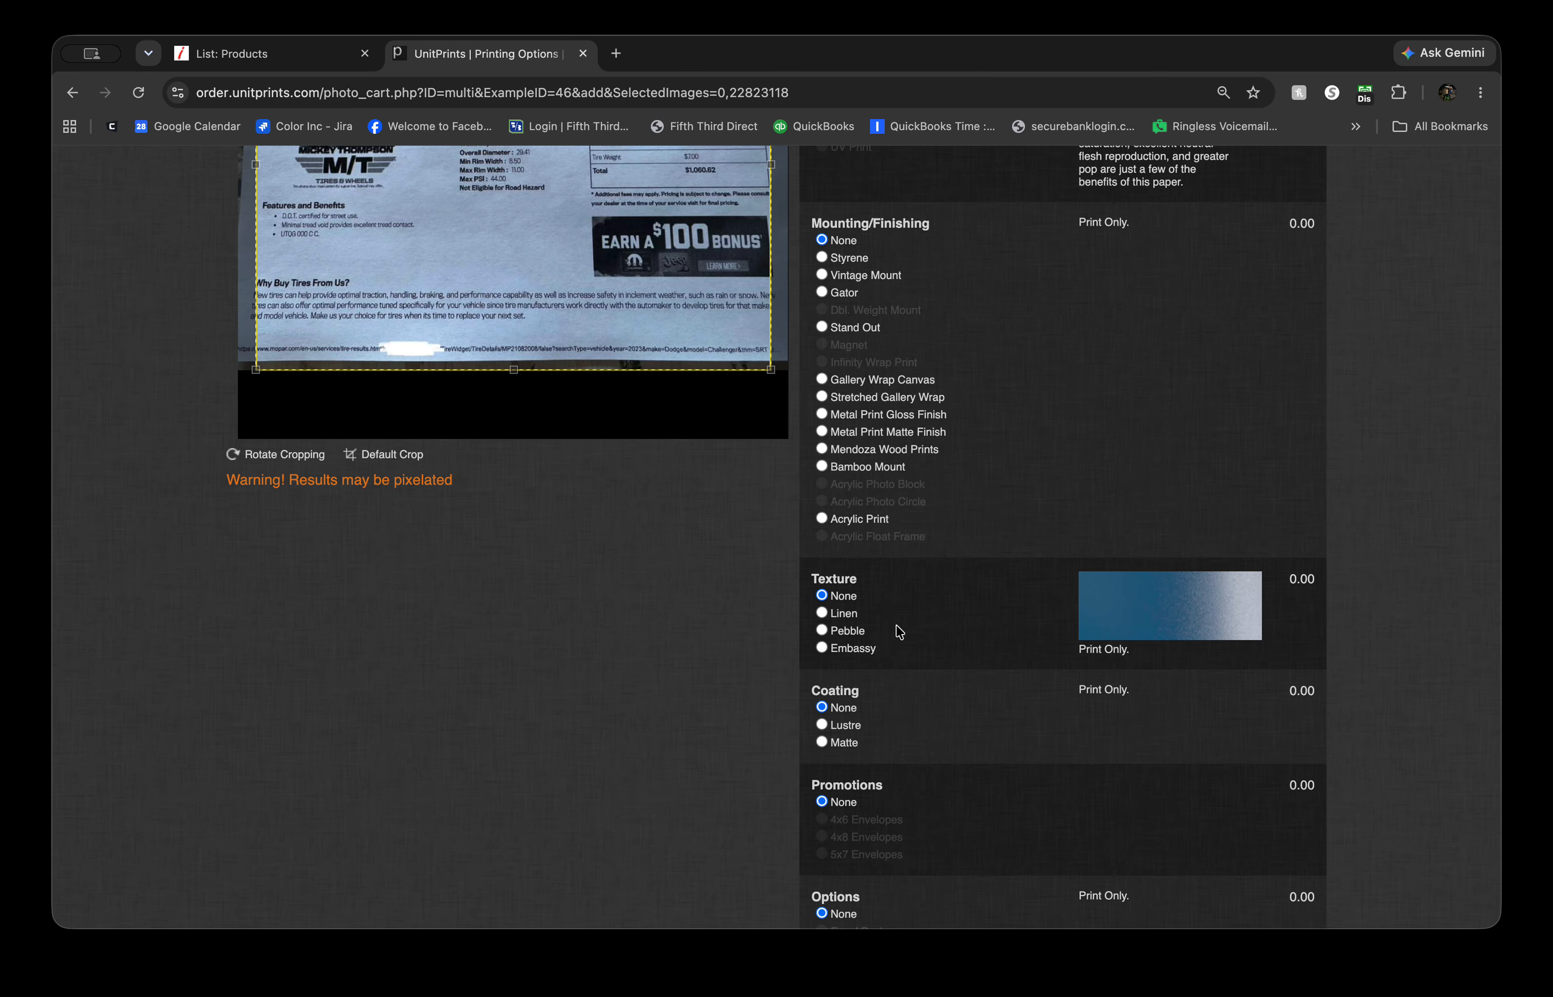
scroll(899, 631, "down", 5)
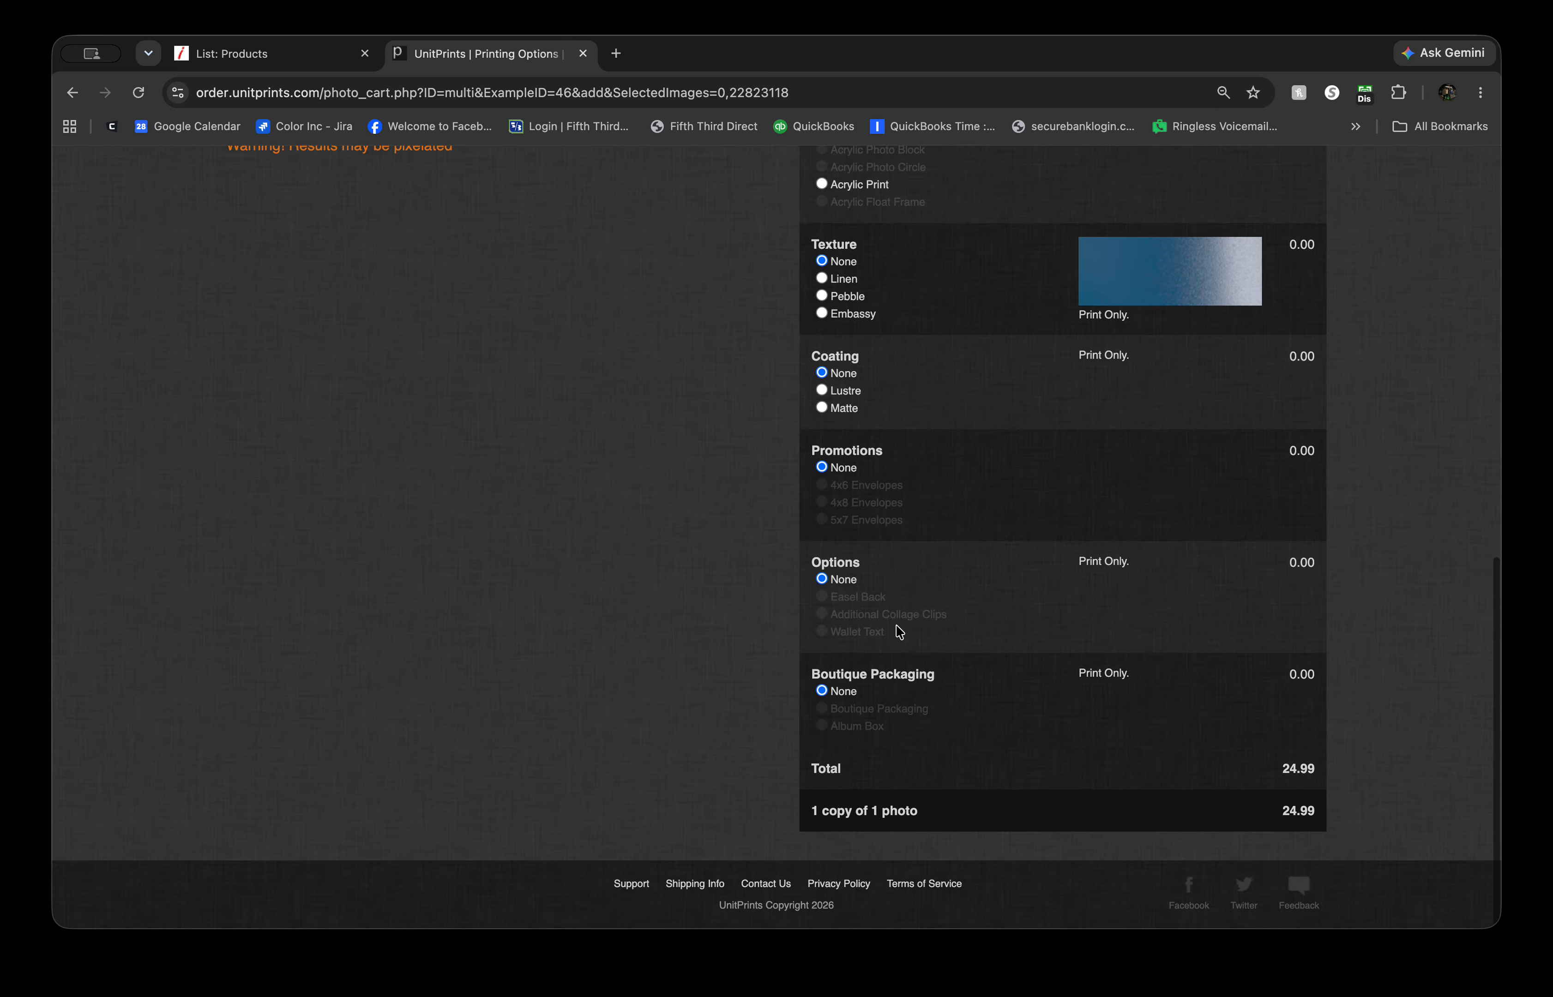
scroll(900, 632, "up", 11)
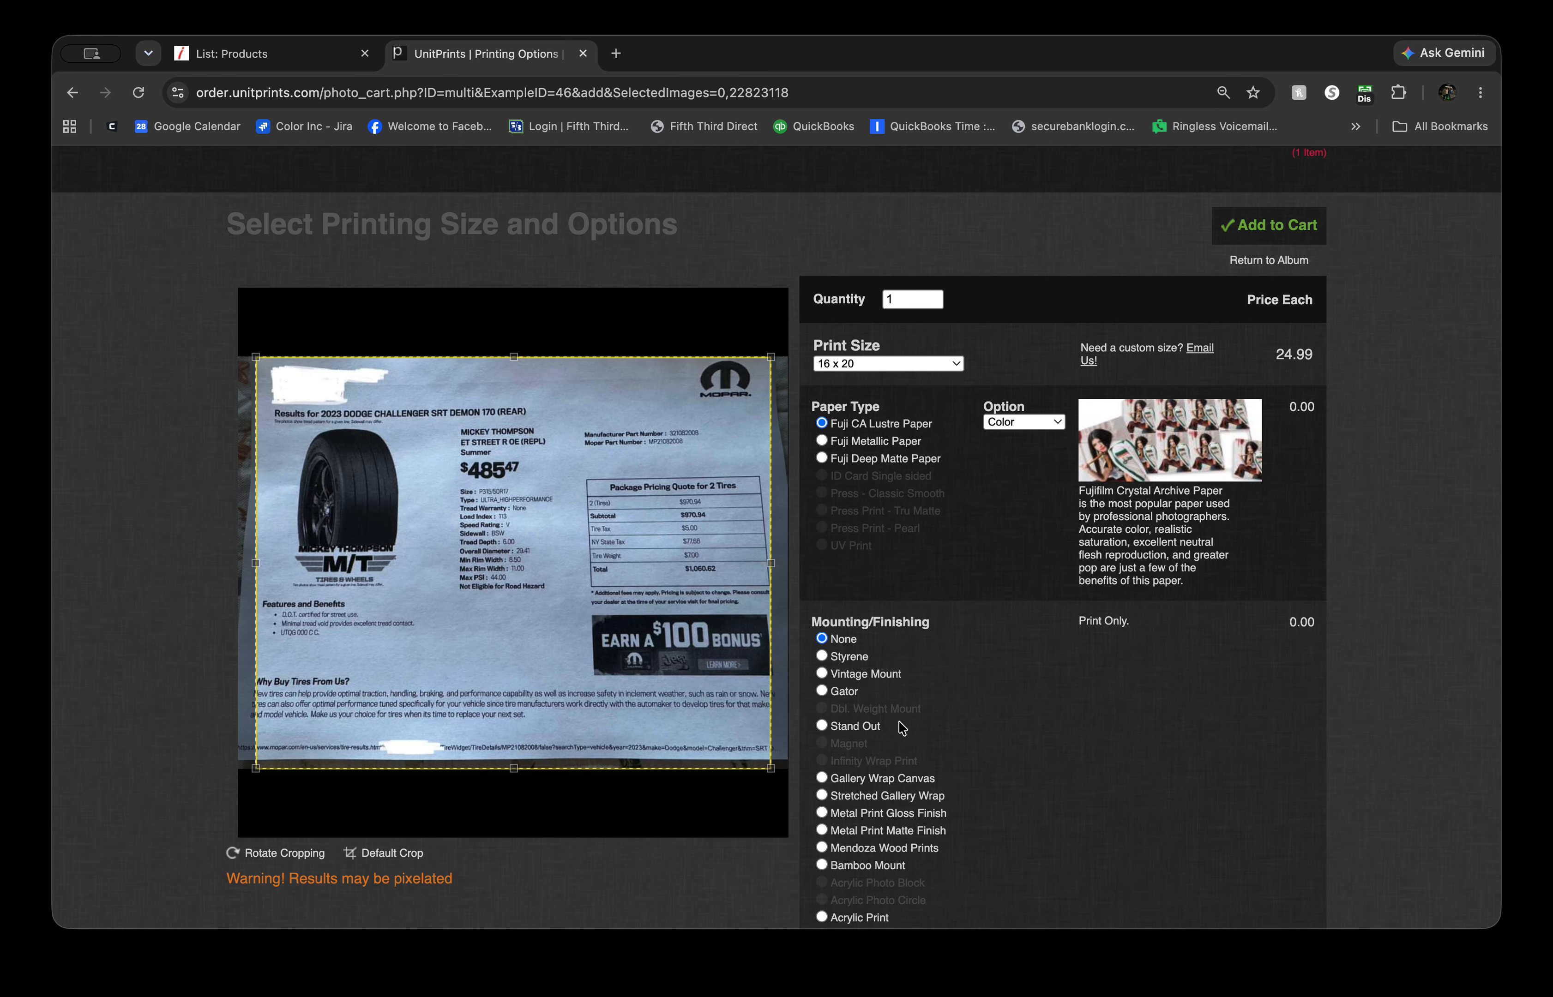
scroll(902, 728, "down", 11)
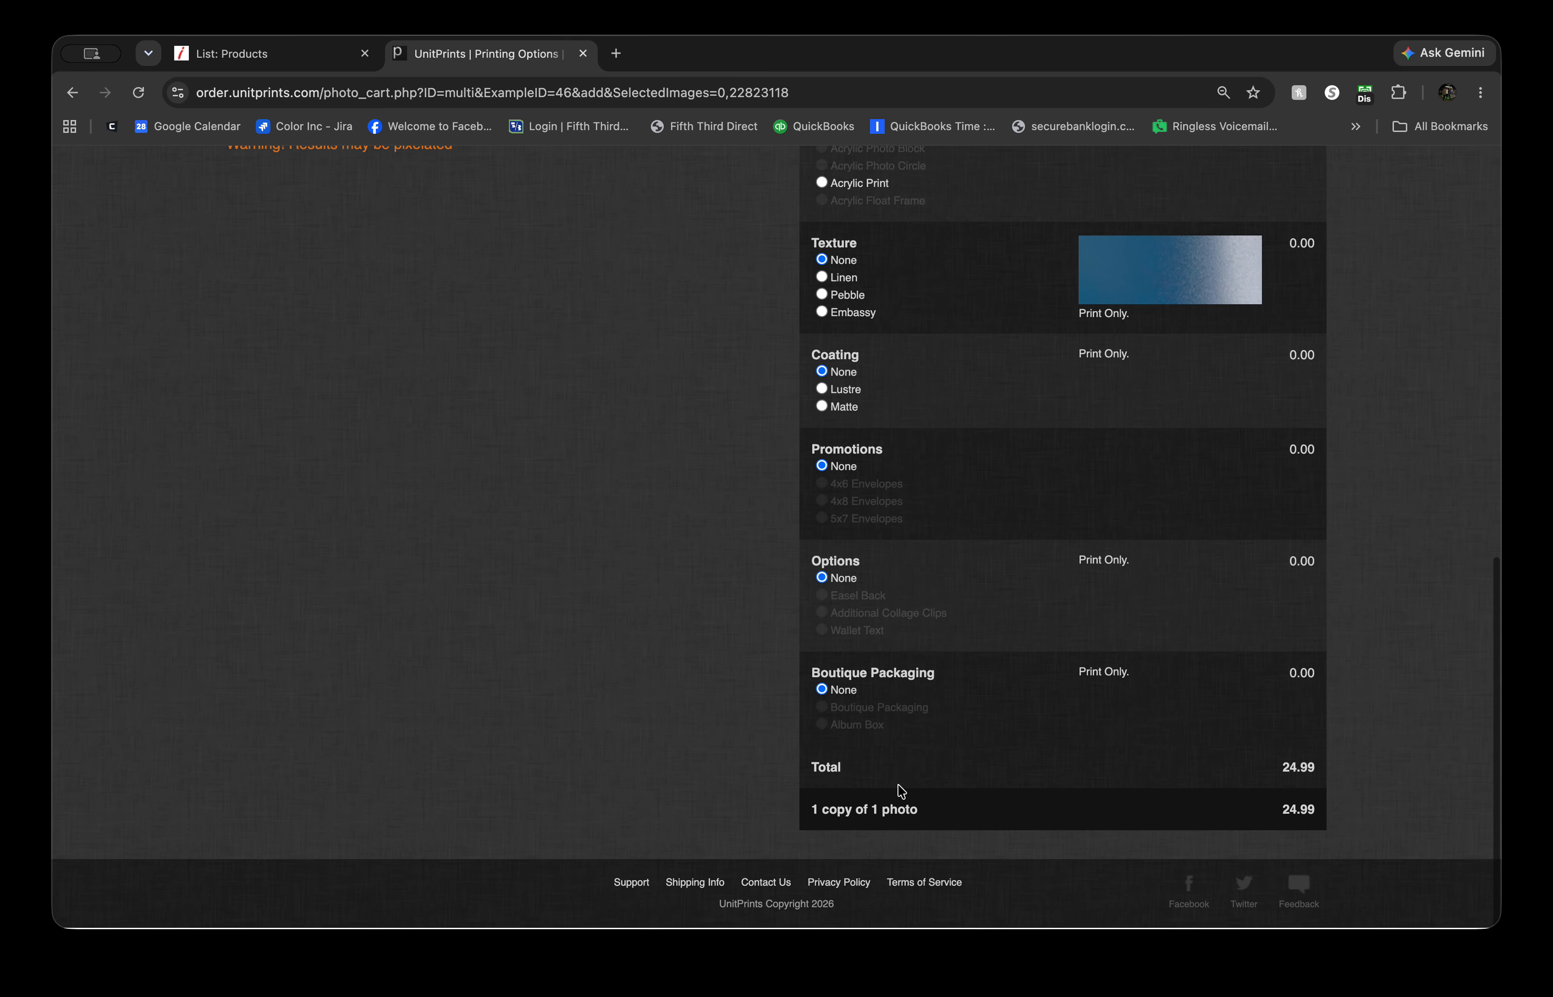
scroll(902, 792, "up", 4)
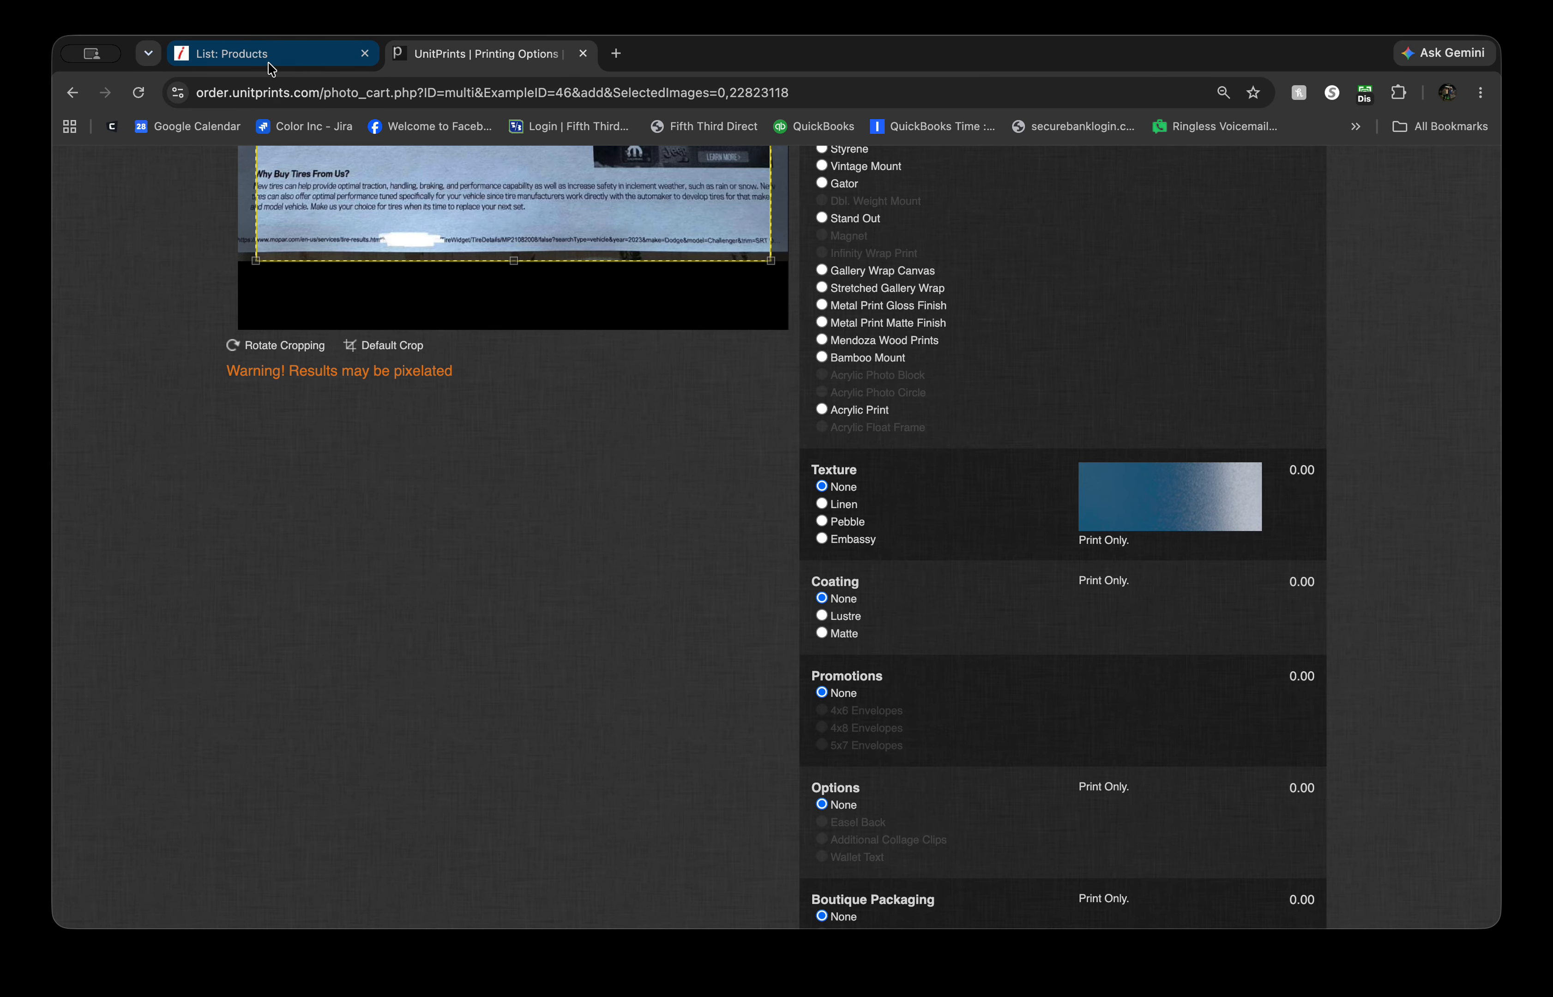
Step: Return to the admin product list and open the feature list of the 12X18YS yard sign
left_click(272, 68)
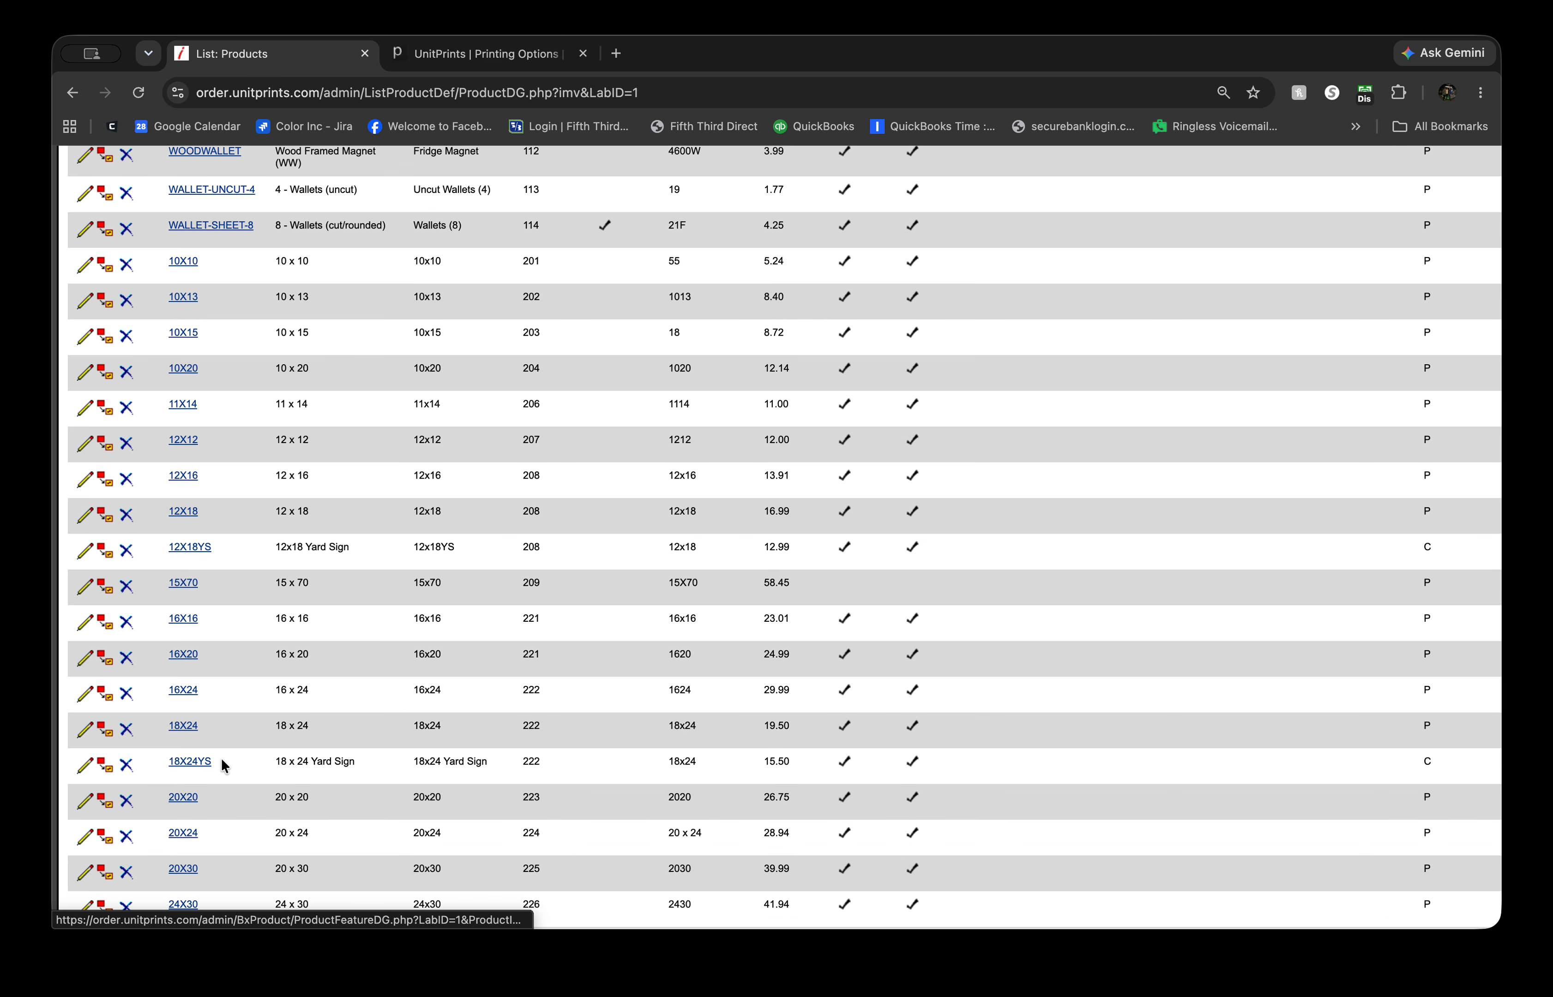
scroll(190, 766, "up", 20)
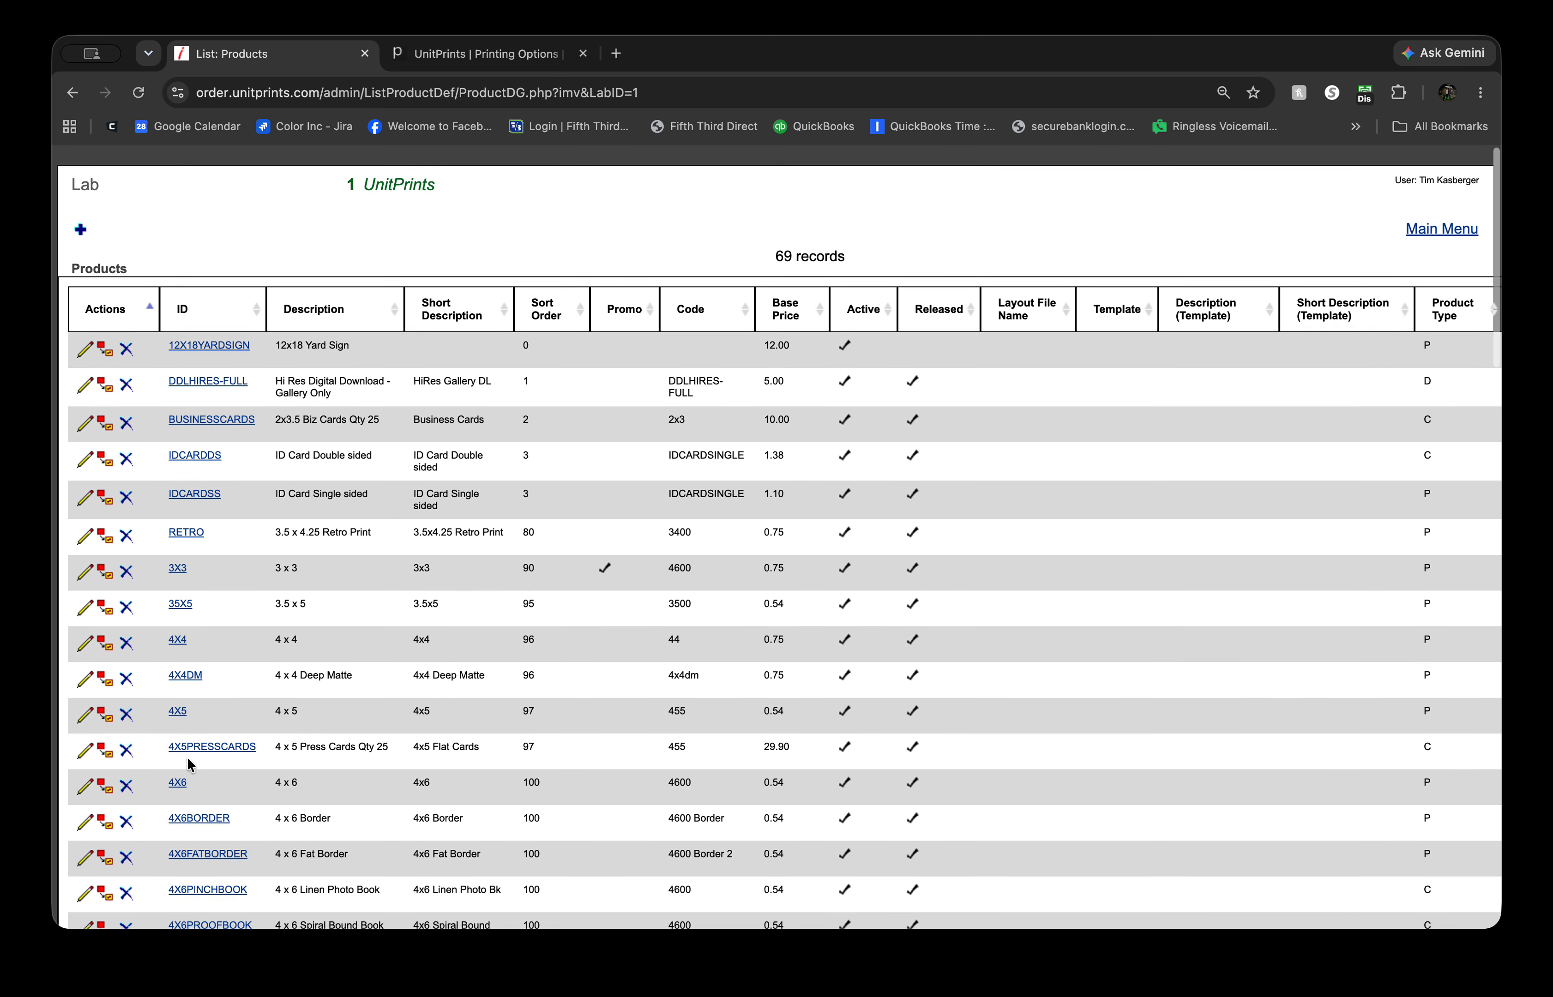
scroll(188, 764, "down", 20)
scroll(190, 767, "down", 3)
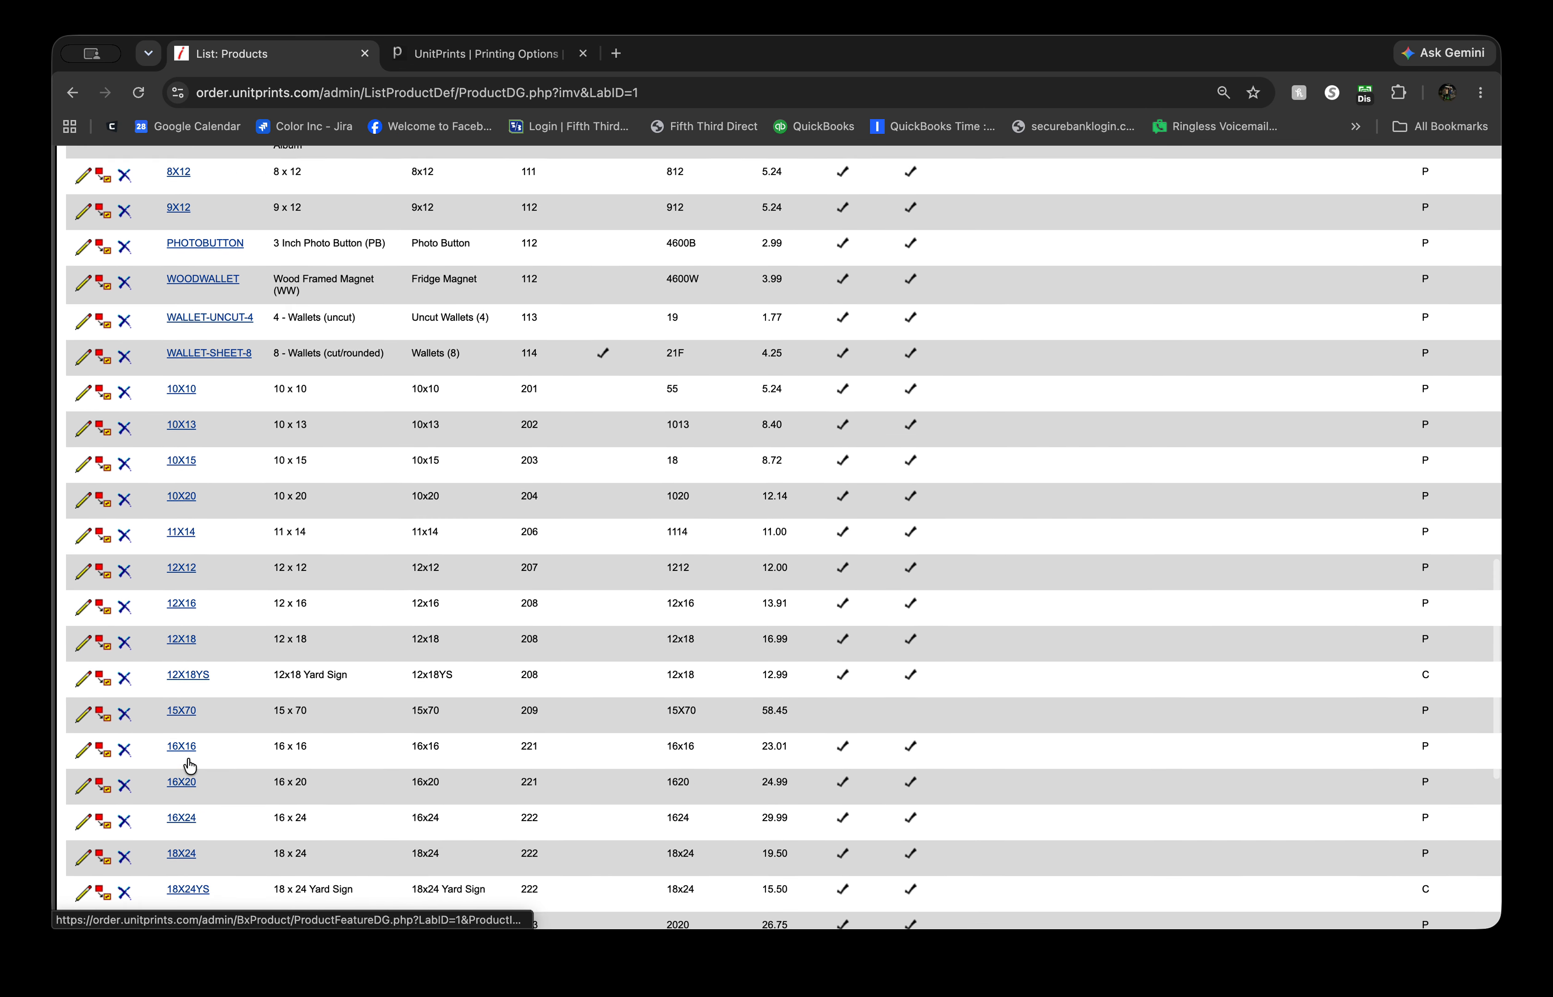
scroll(189, 696, "left", 1)
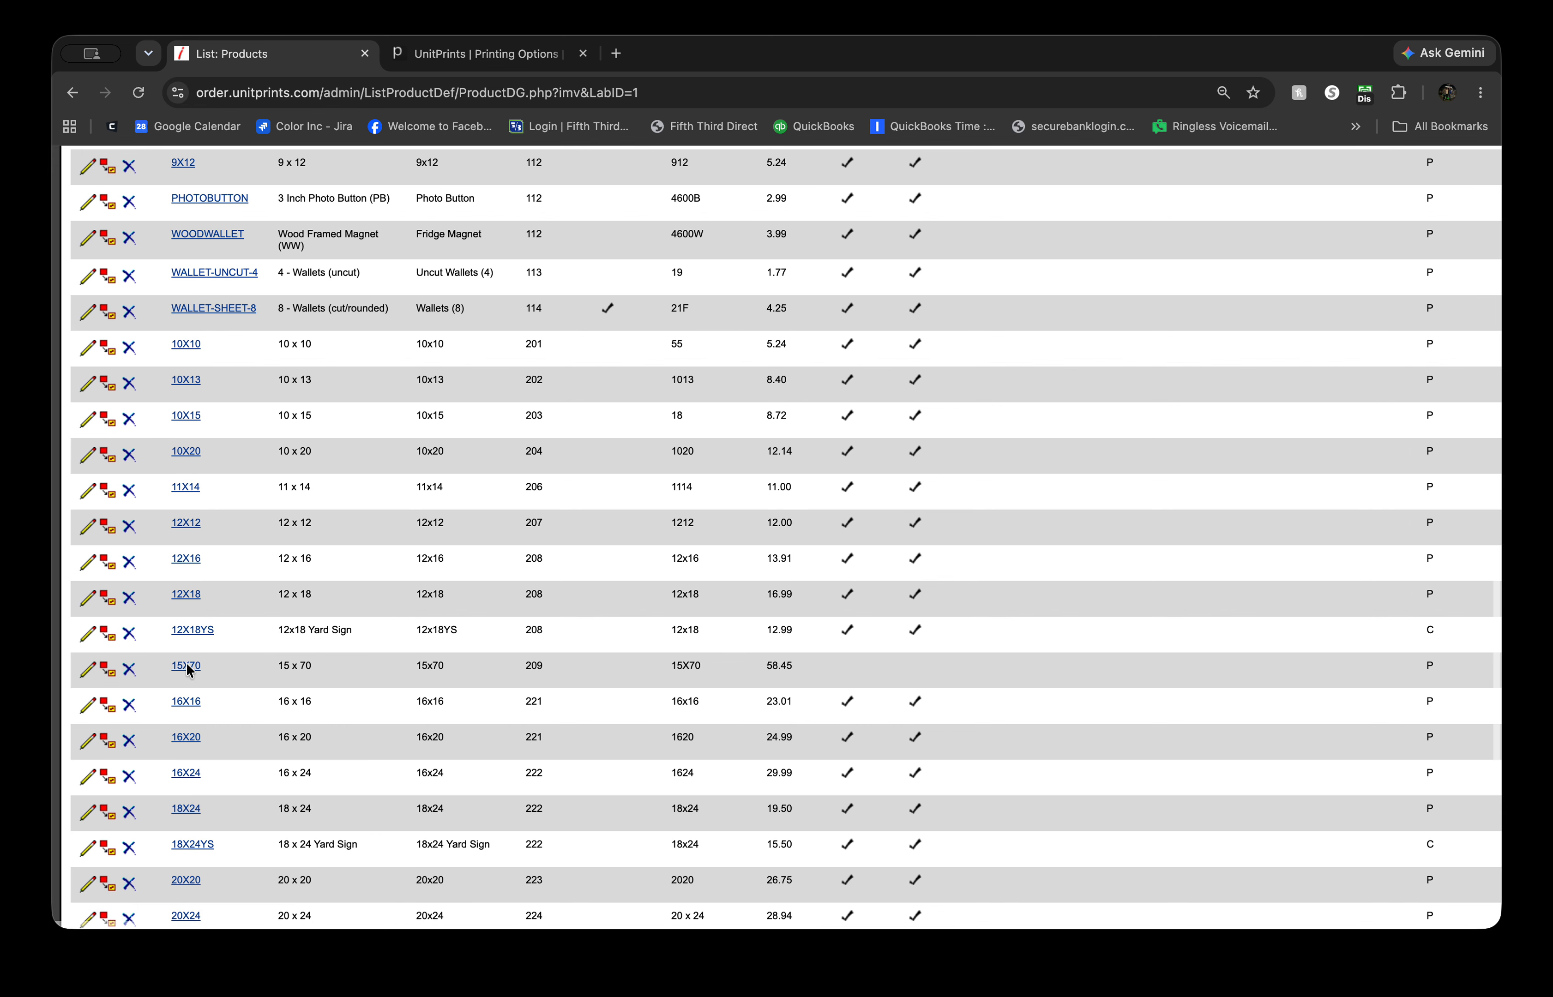
scroll(208, 636, "down", 1)
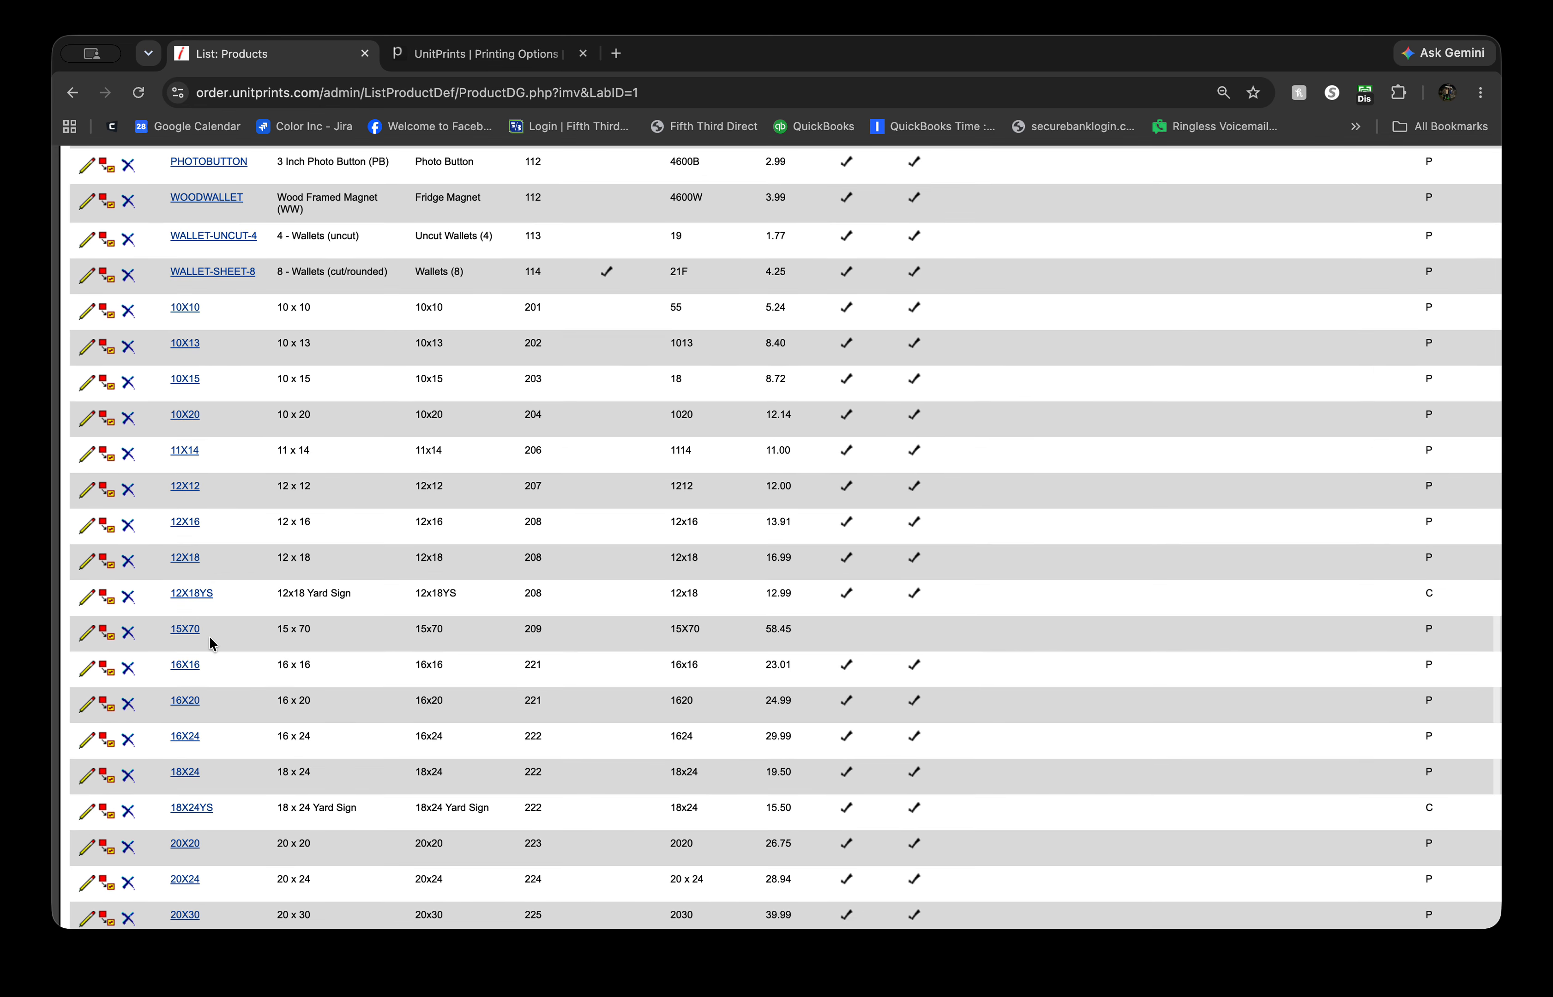
left_click(189, 594)
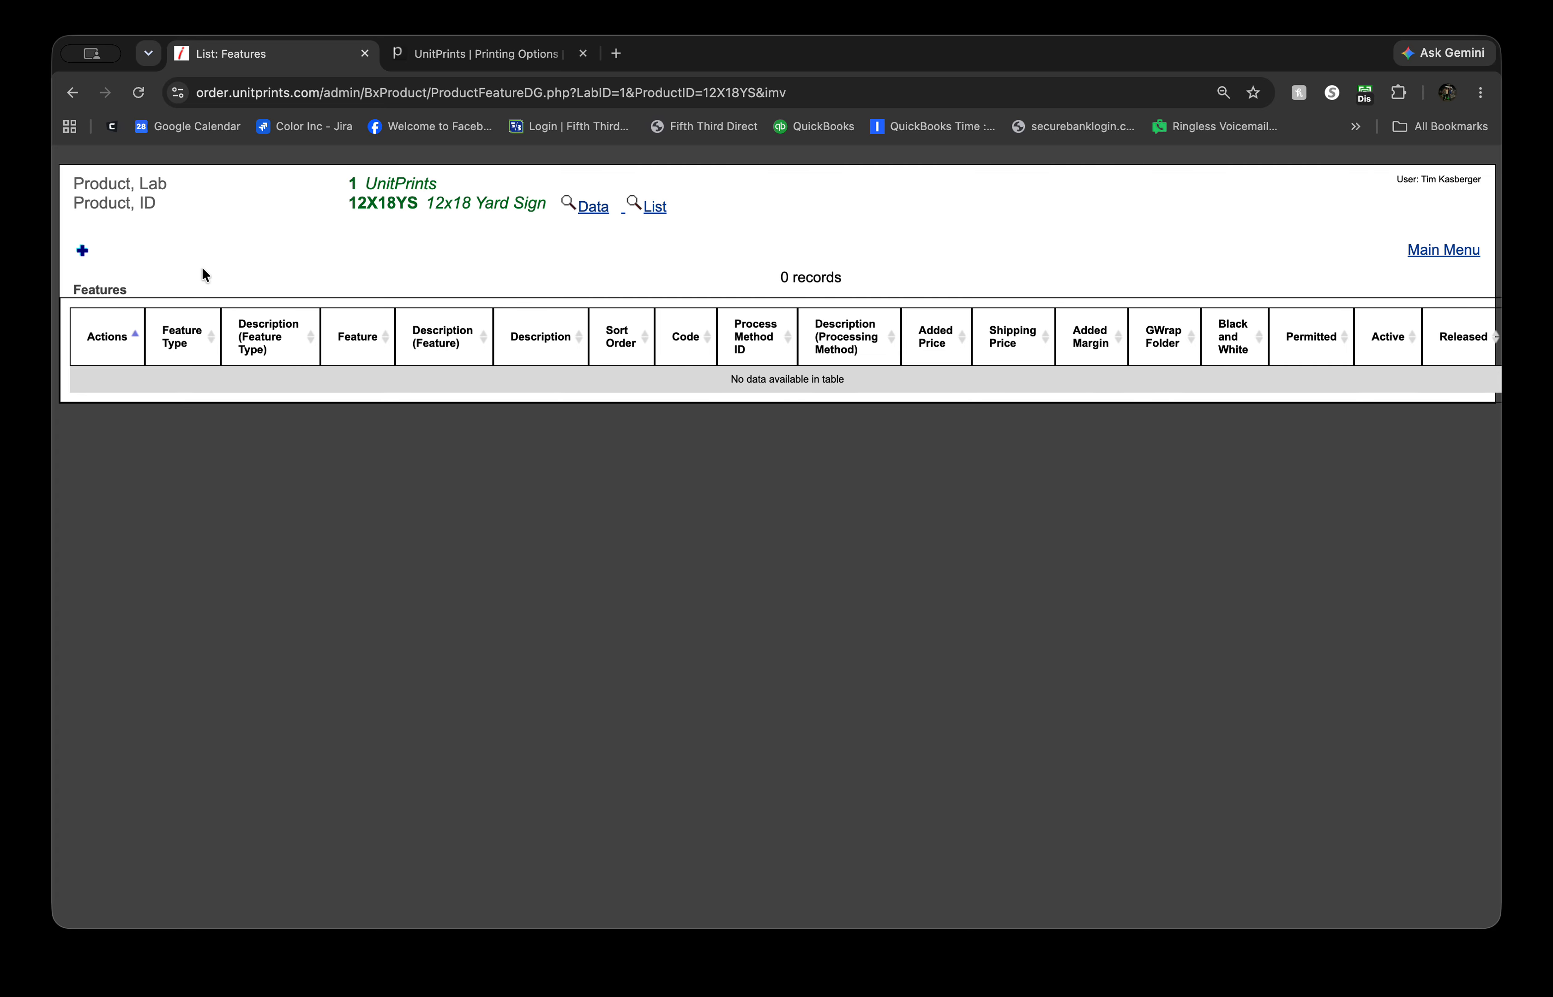
Step: Go back to the product list and open the 18X24YS yard sign's feature list to examine its feature settings
left_click(655, 206)
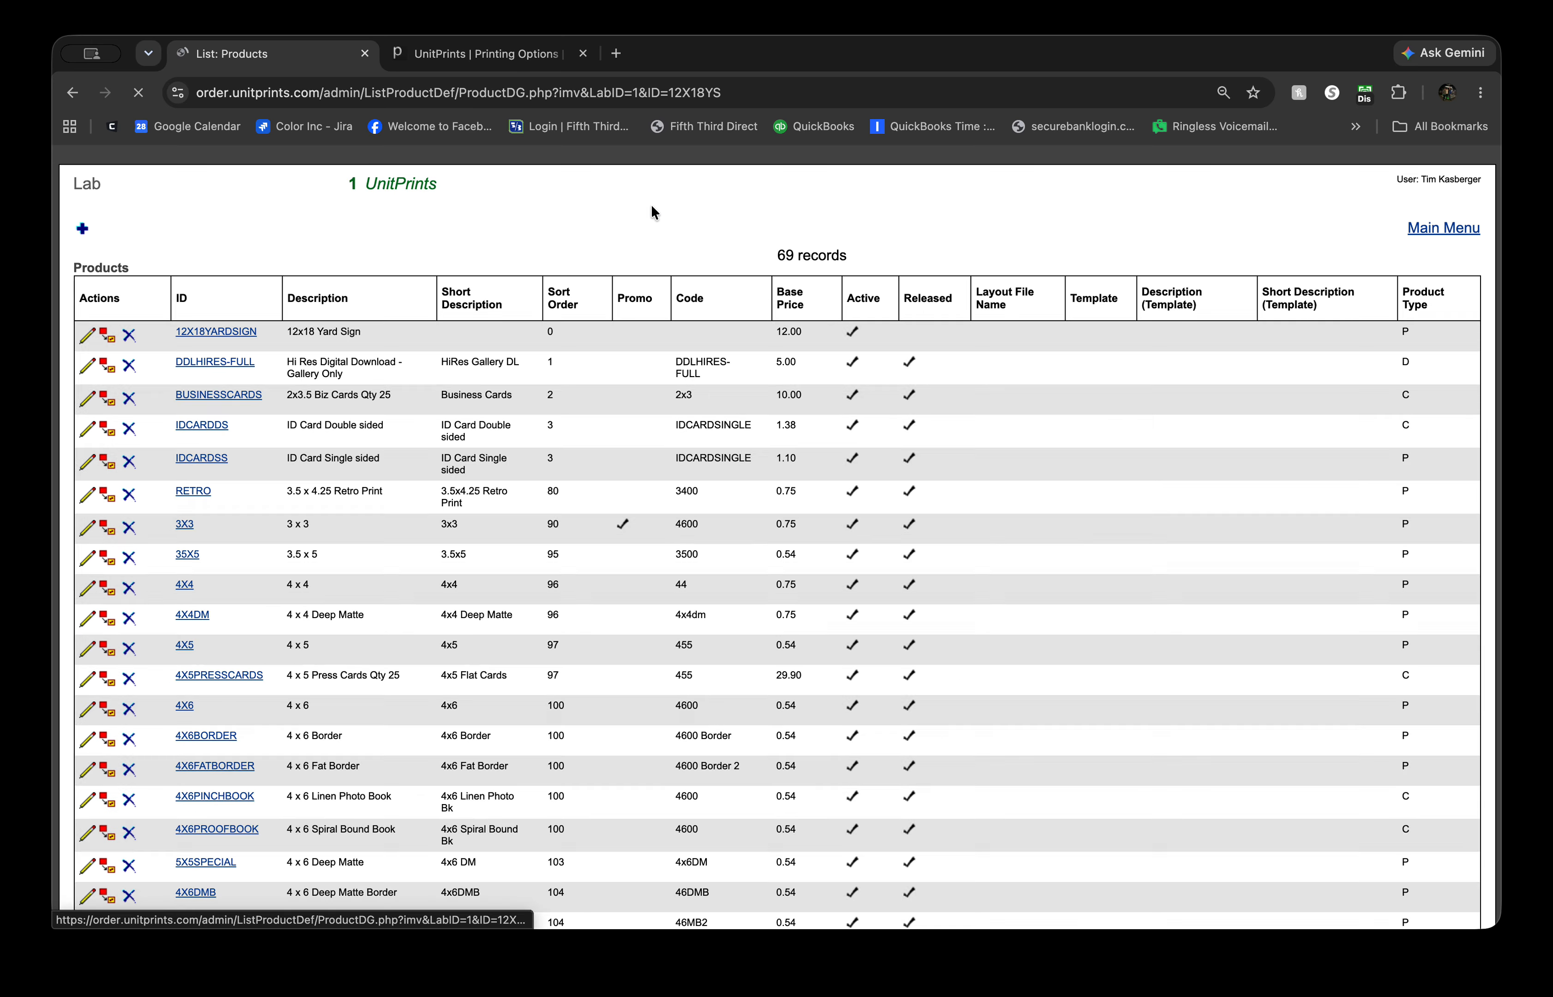
scroll(494, 642, "down", 10)
scroll(494, 643, "down", 8)
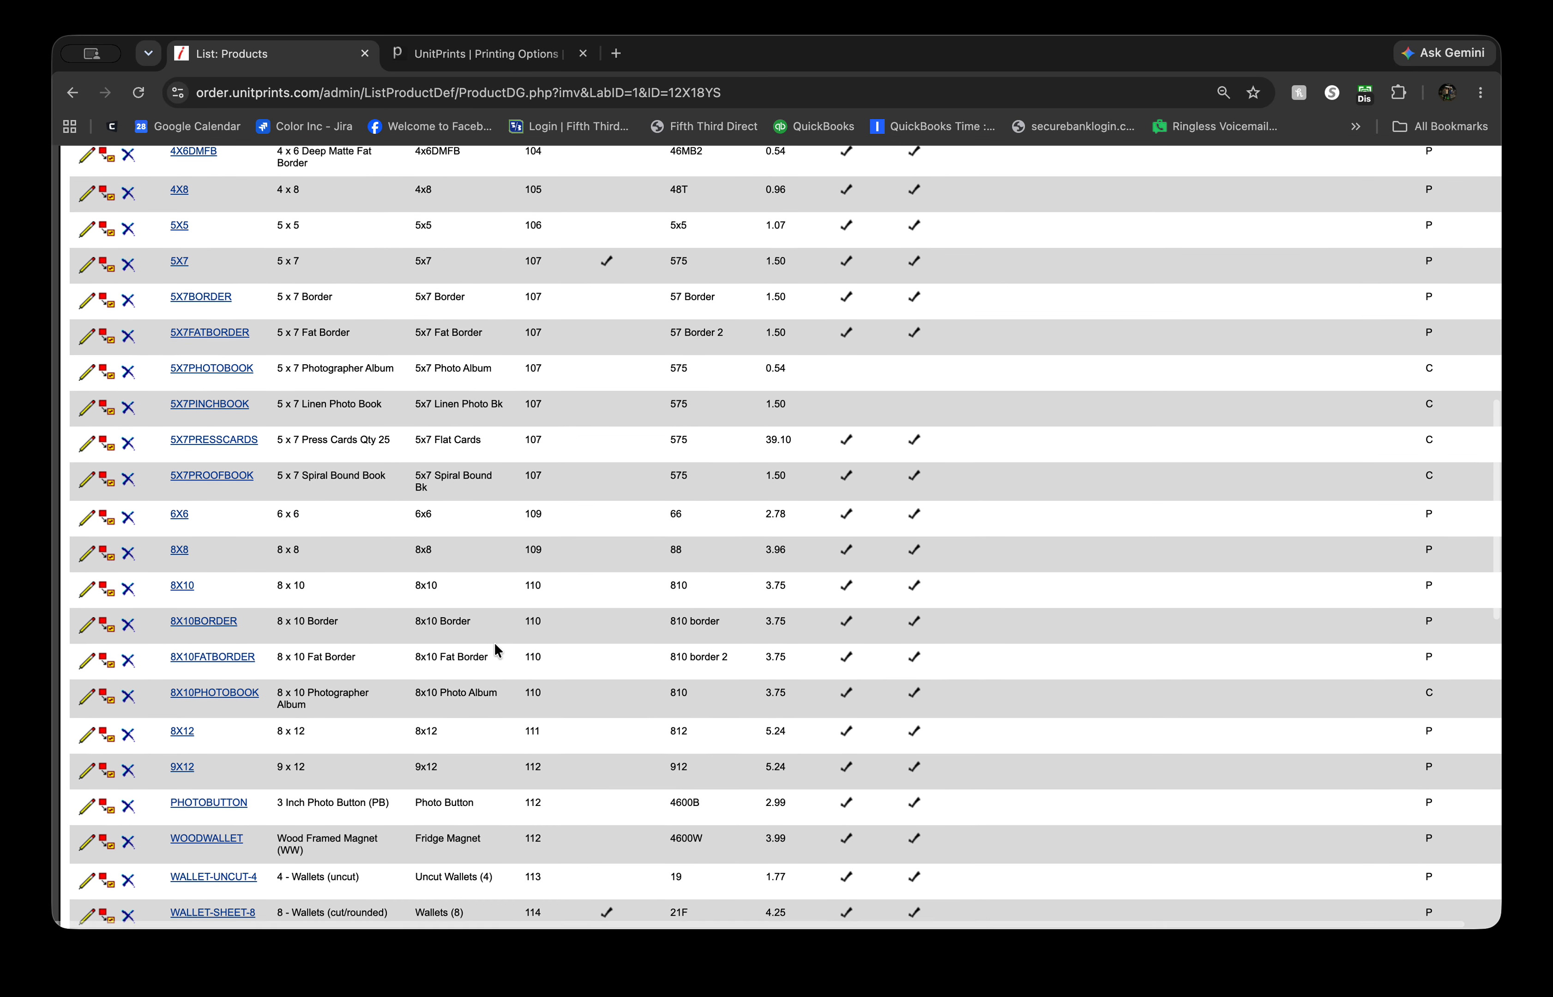
scroll(494, 642, "down", 3)
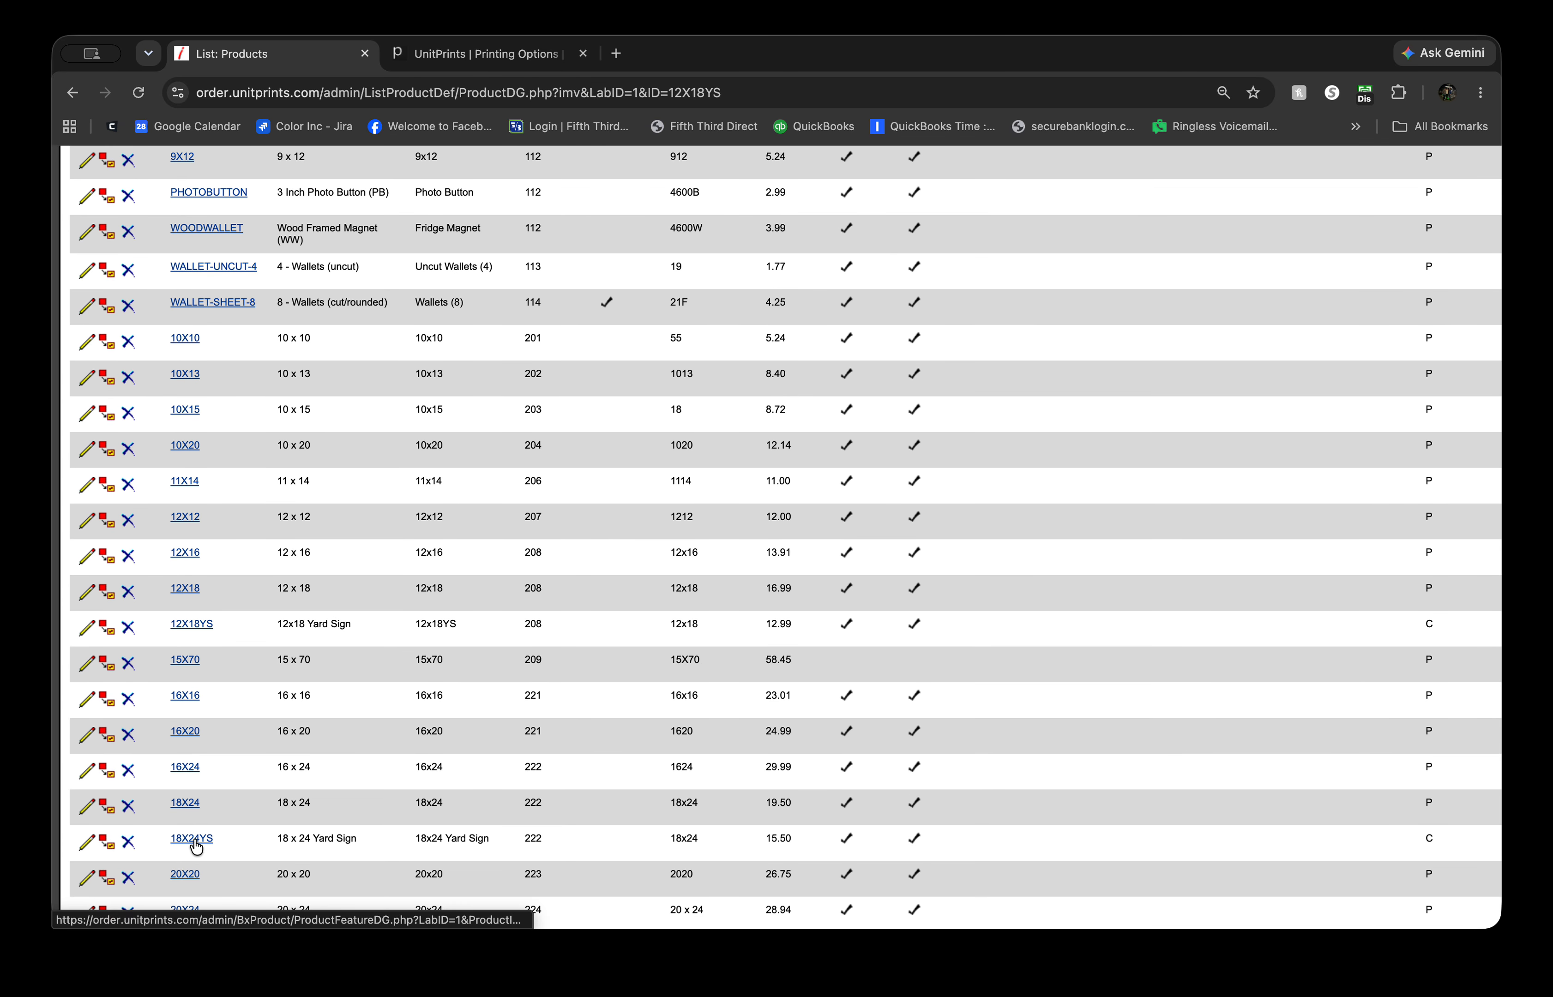
left_click(195, 842)
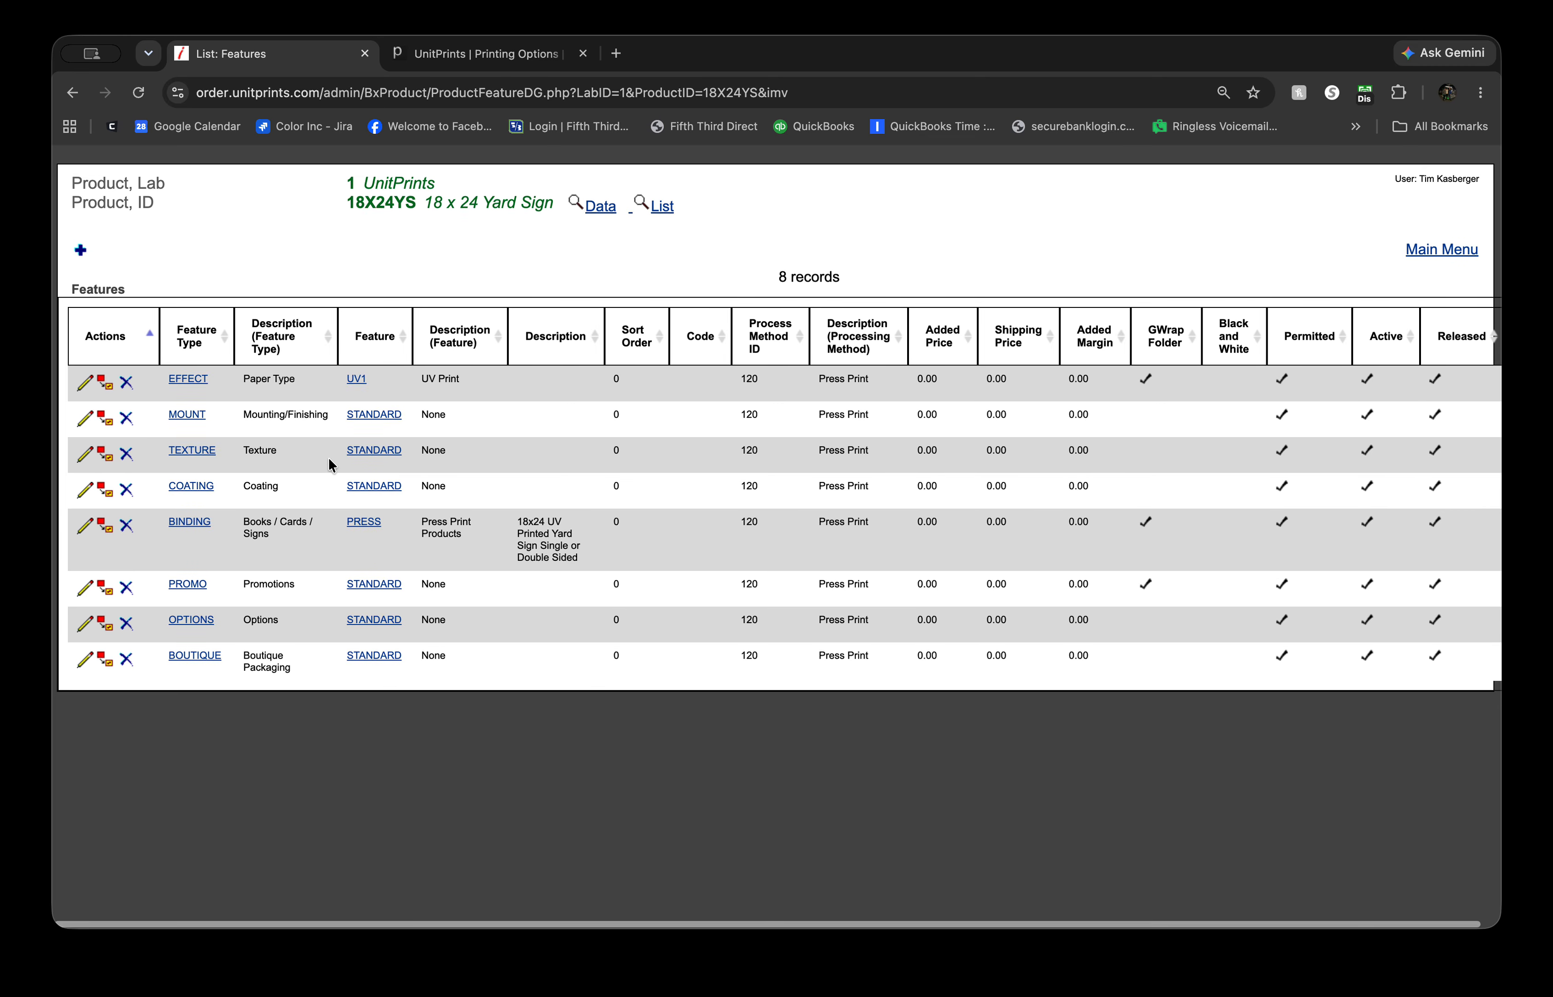
scroll(329, 457, "right", 1)
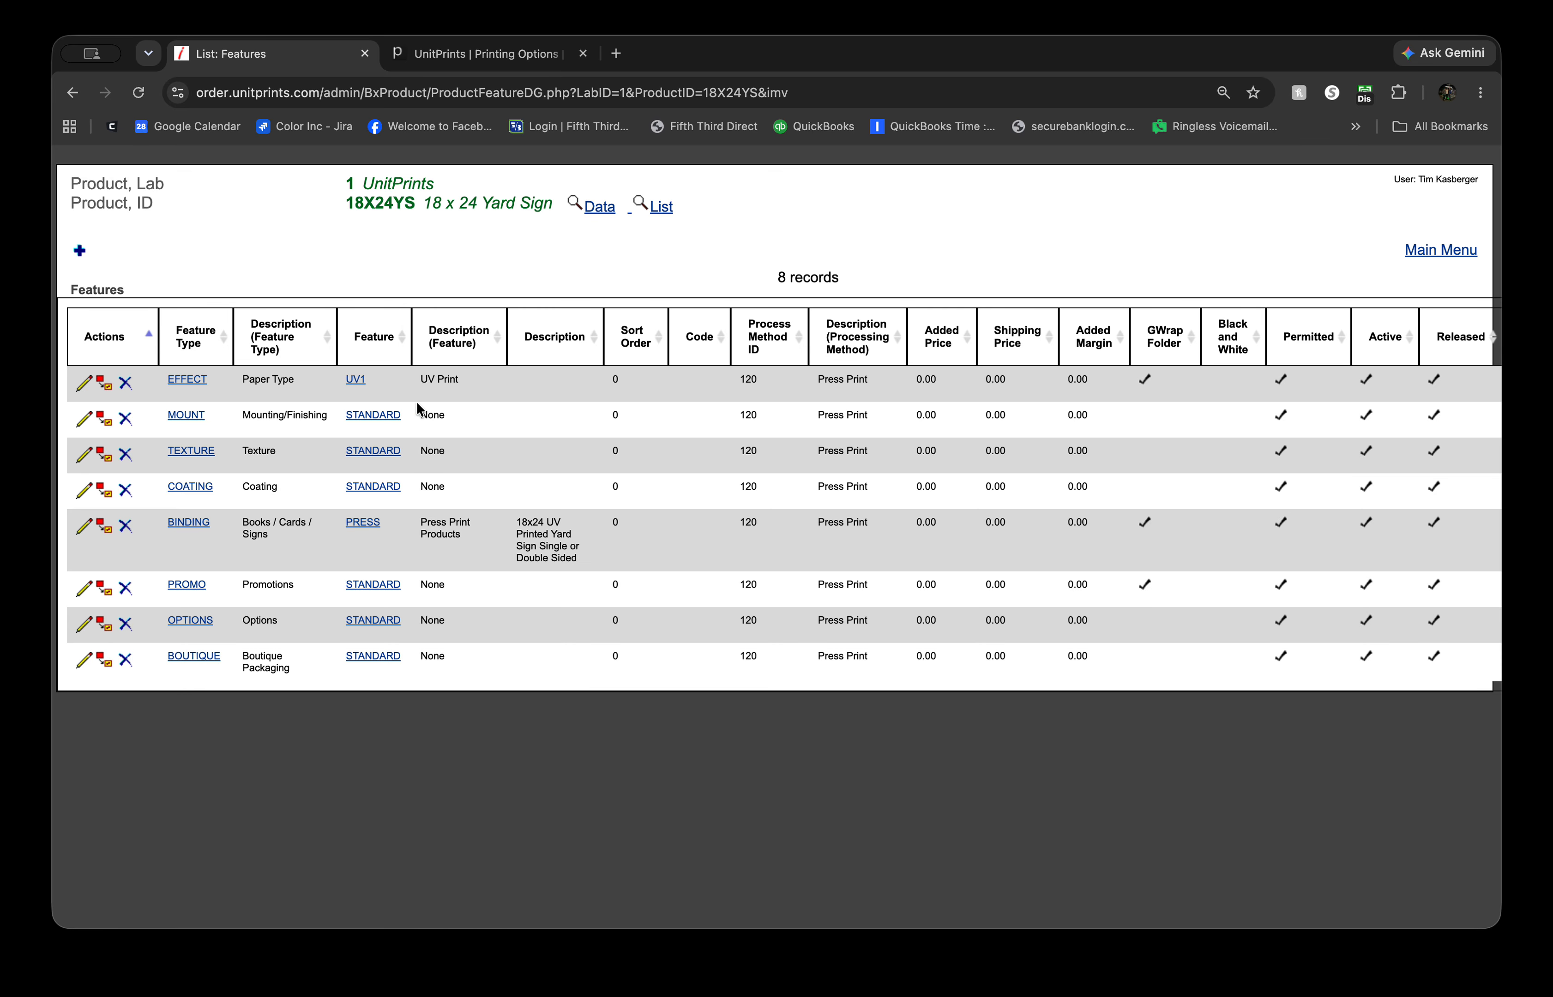
scroll(350, 442, "right", 1)
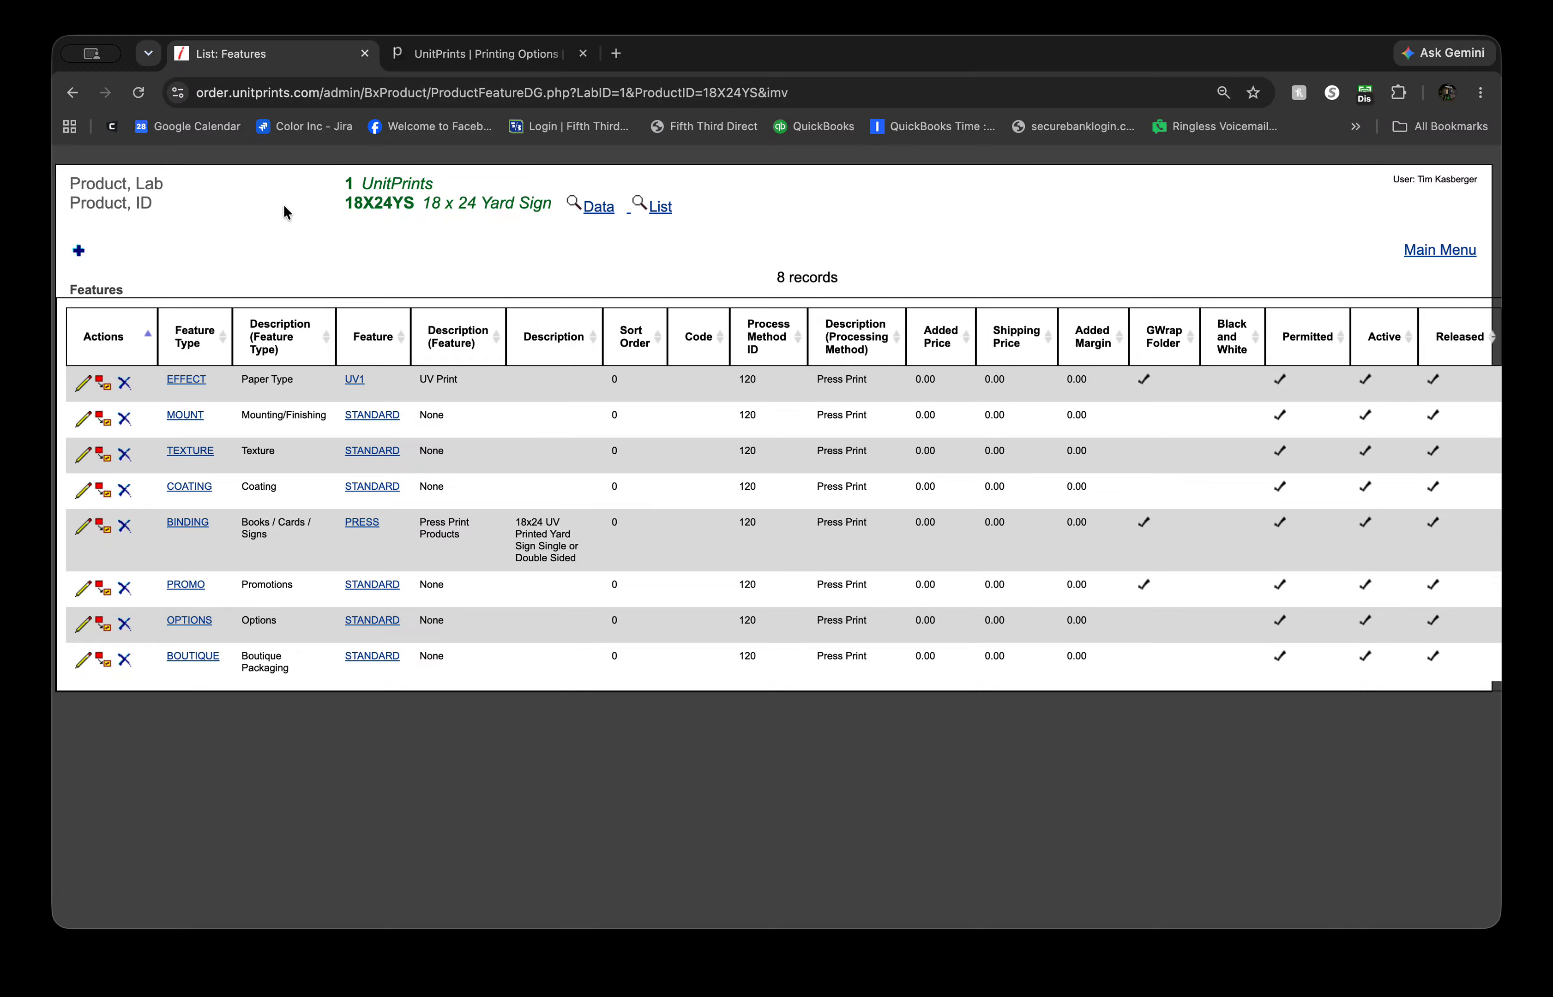
Step: Return to the 12X18YS product's feature list and open a blank form for a new product feature
left_click(73, 94)
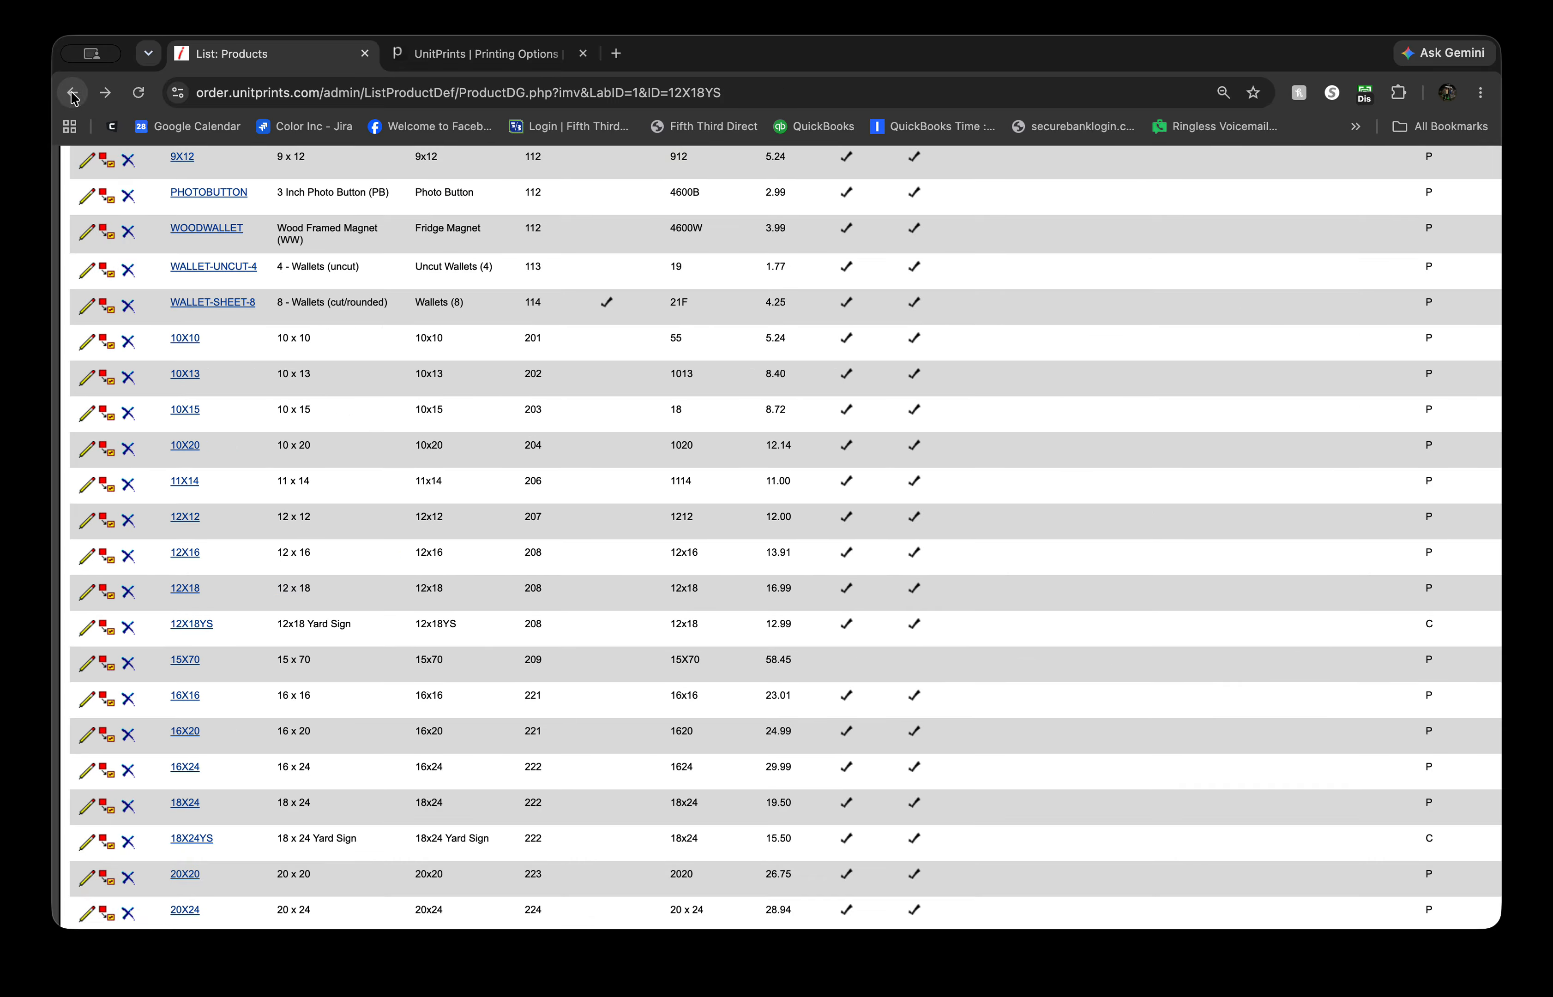
left_click(199, 626)
left_click(84, 251)
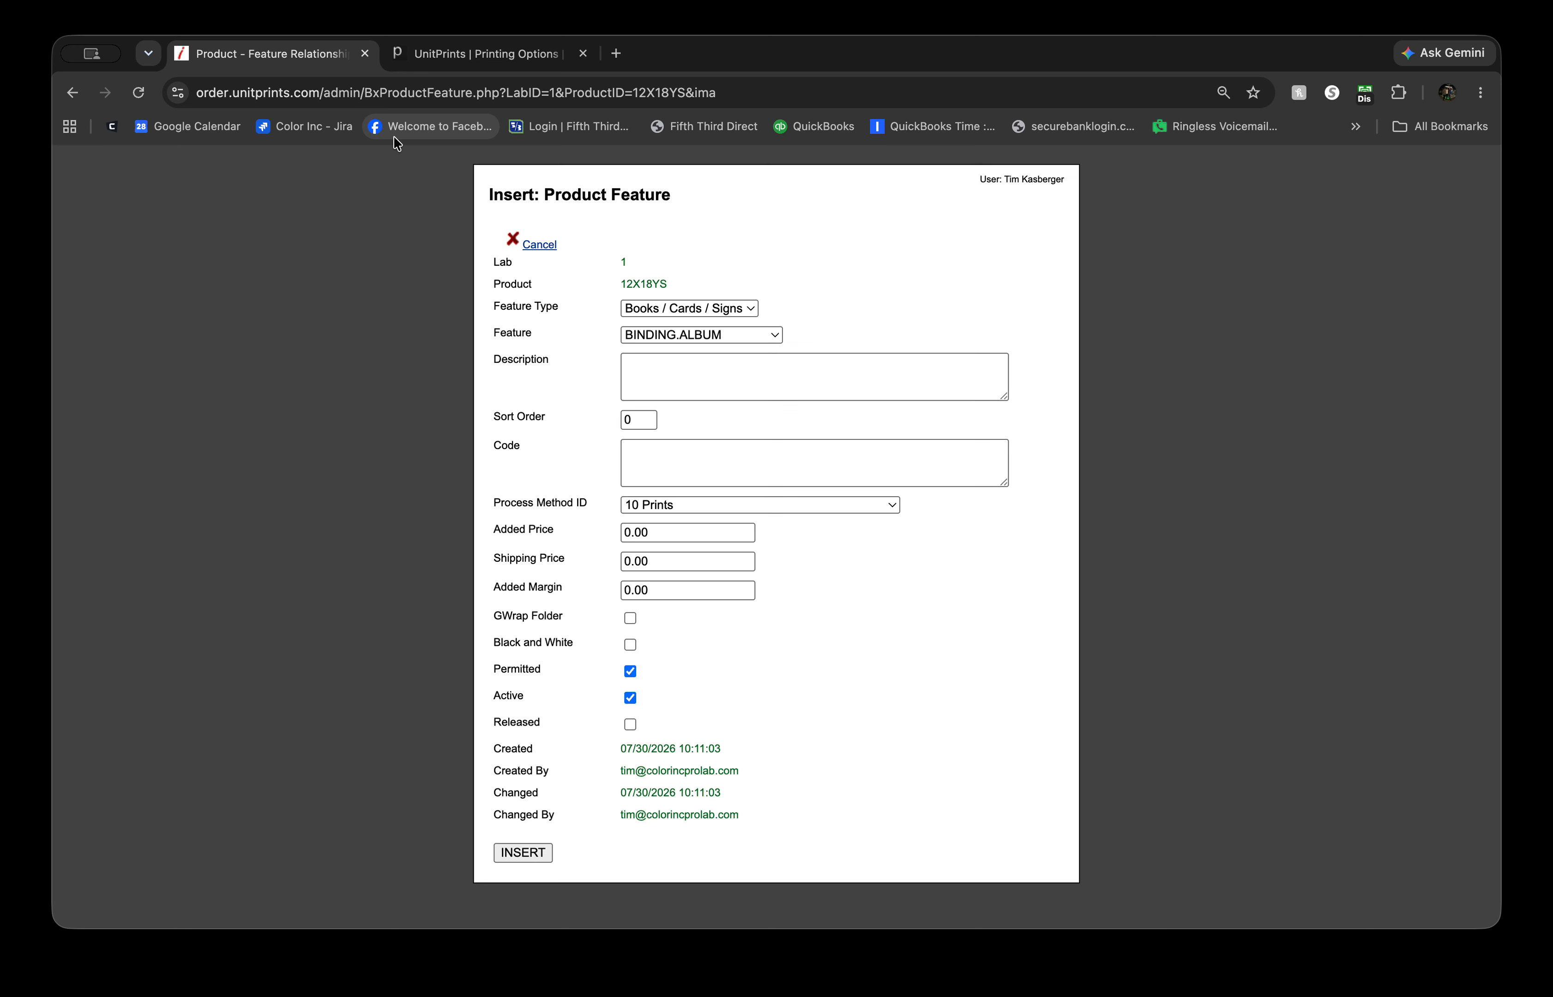
Step: Set the new 12X18YS feature's type to Books / Cards / Signs and its feature to EFFECT.STANDARD
left_click(745, 299)
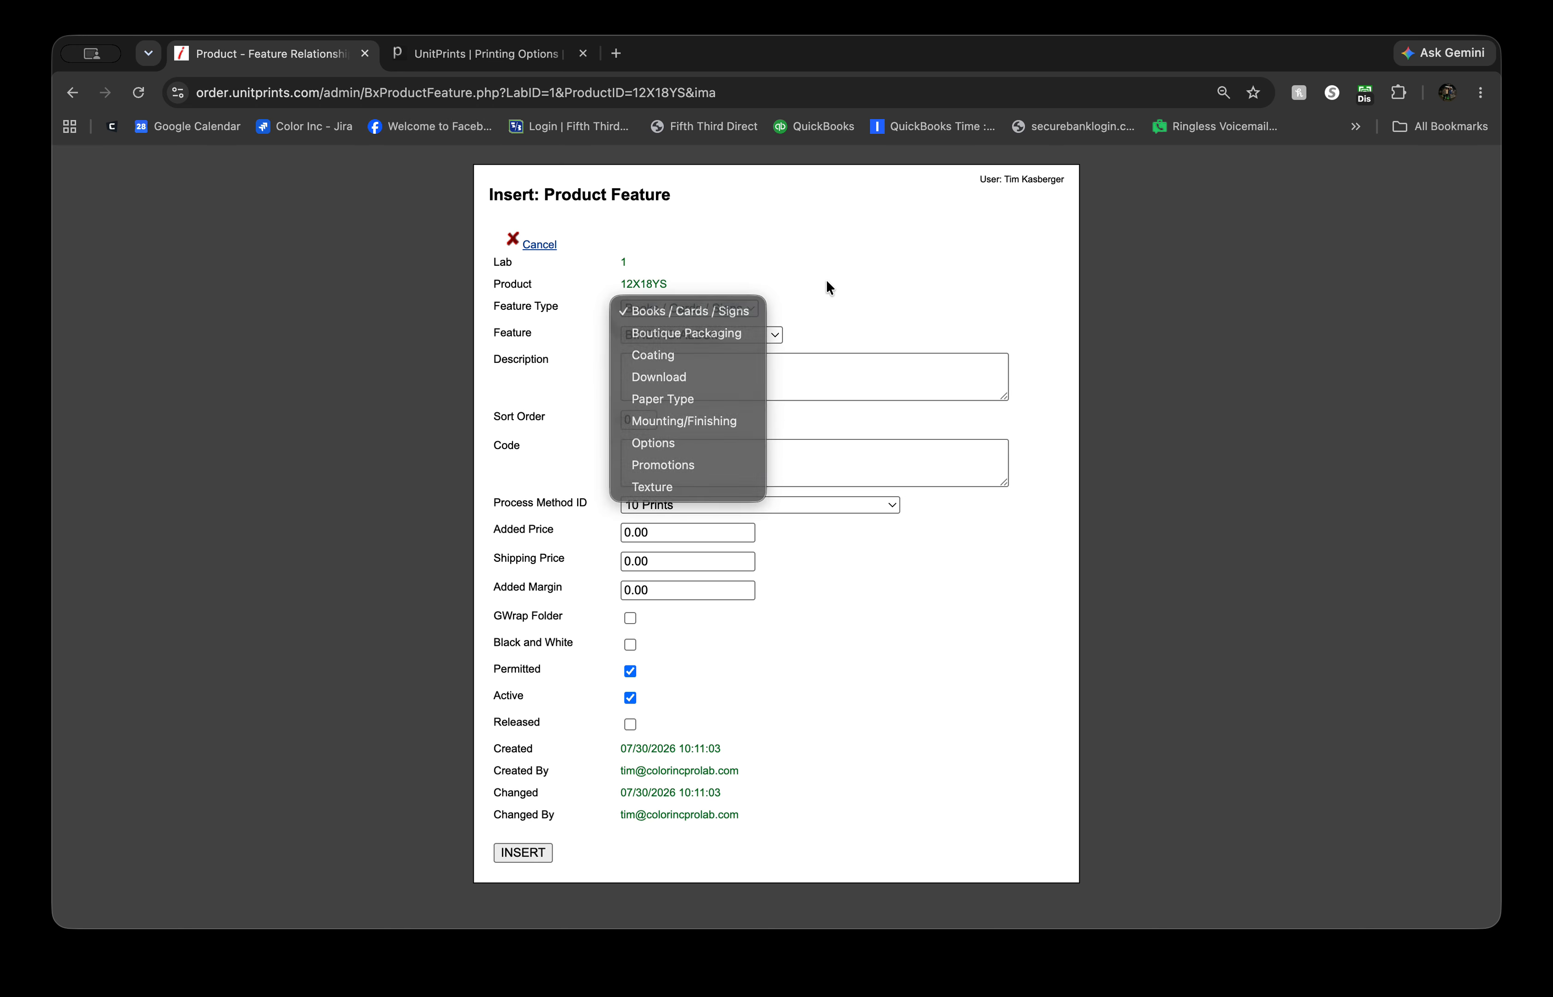
left_click(715, 311)
left_click(729, 314)
left_click(736, 311)
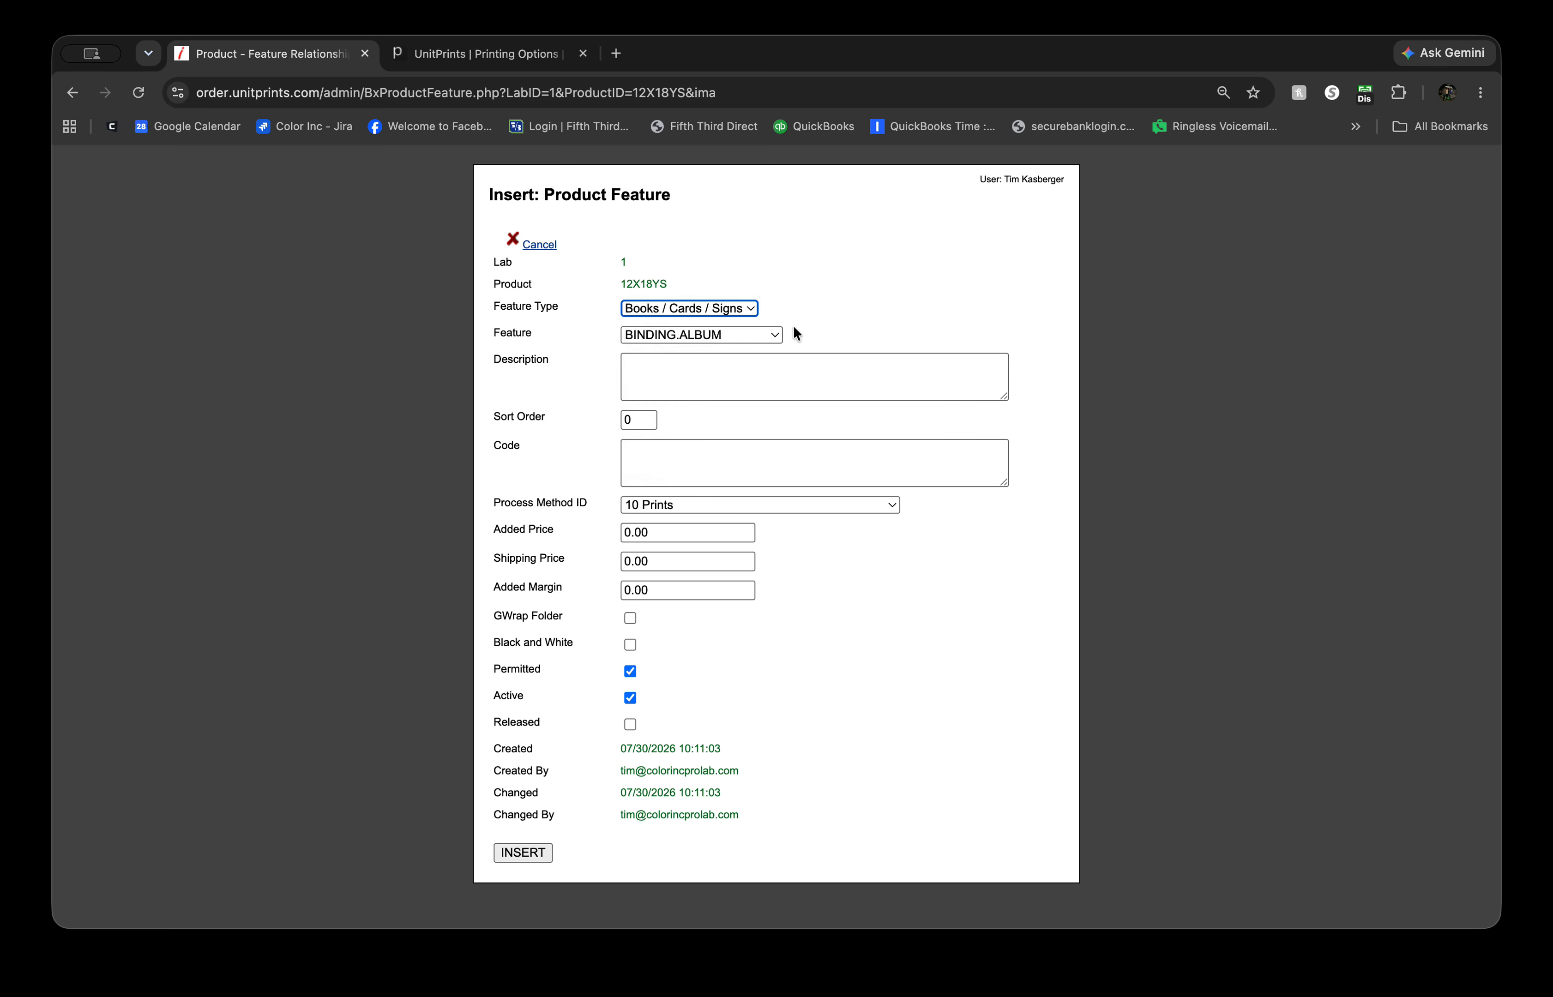
left_click(772, 333)
scroll(699, 531, "down", 2)
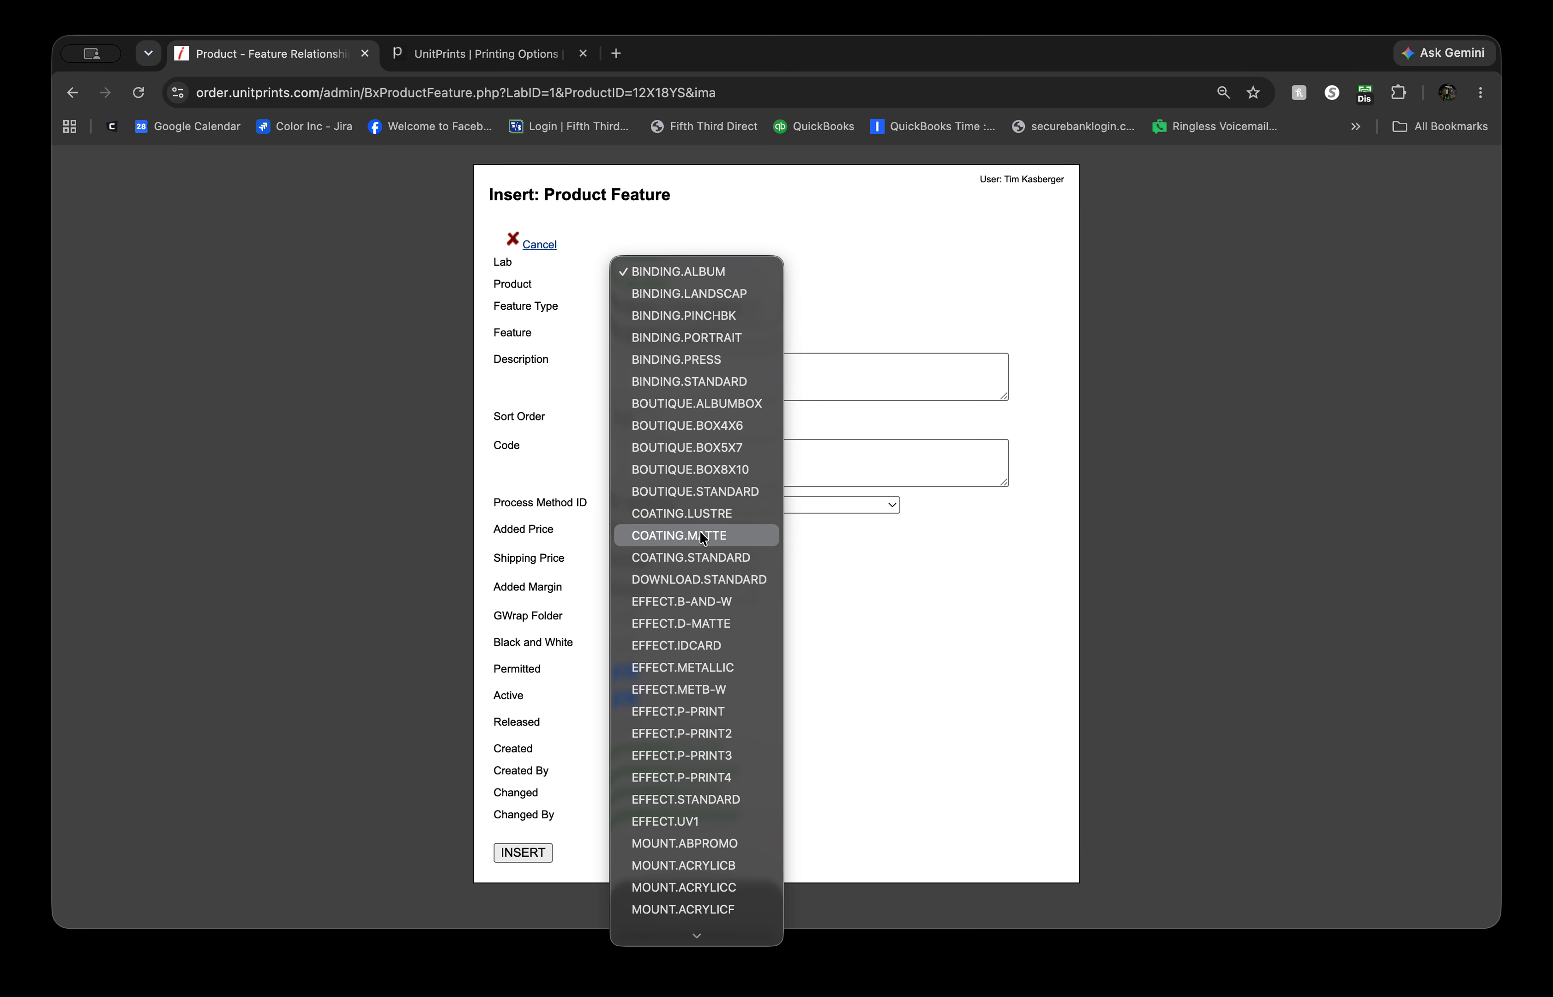
left_click(716, 798)
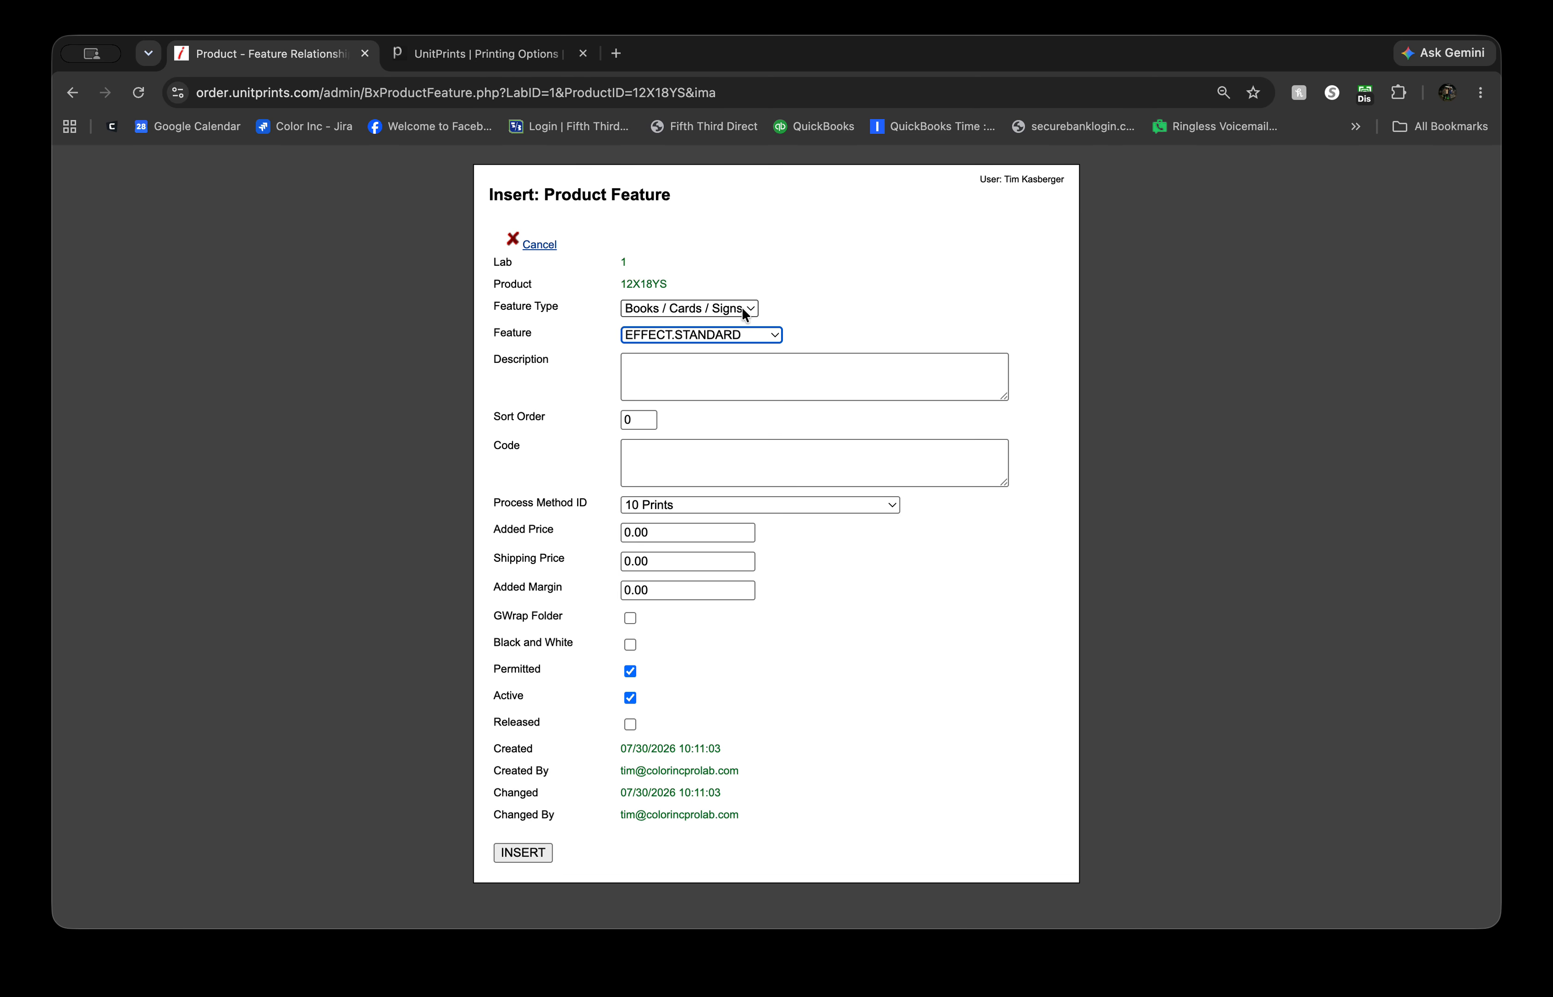
Step: Set the process method to 120 Press Print, enable GWrap Folder and Released, and insert the Books / Cards / Signs feature
left_click(712, 506)
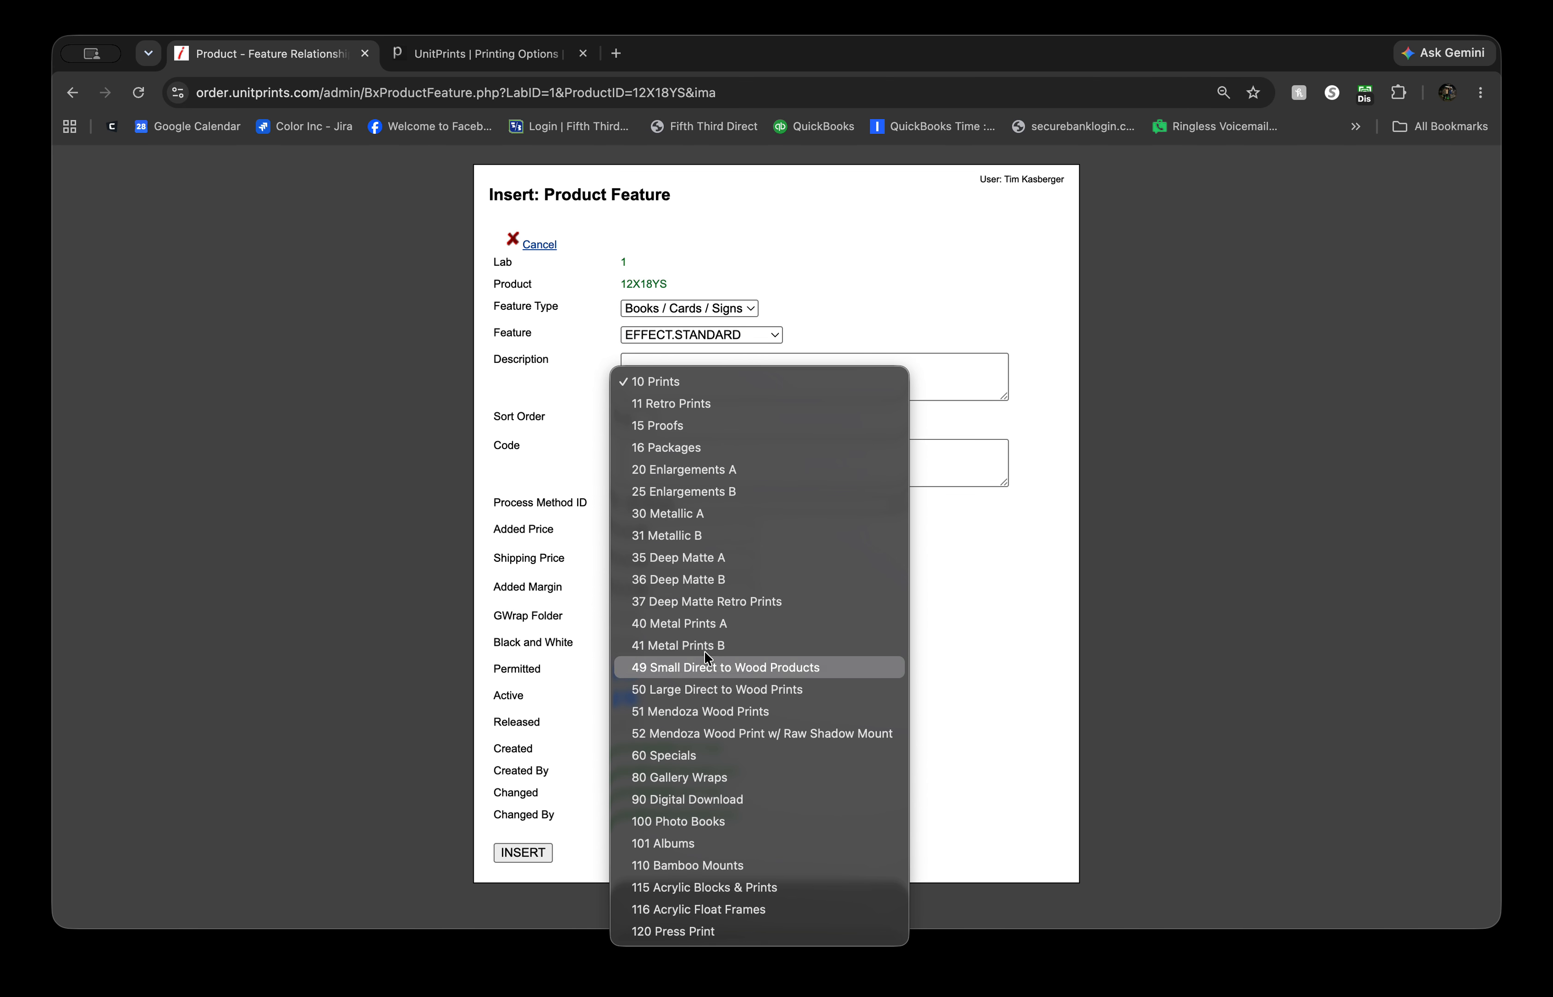
left_click(695, 933)
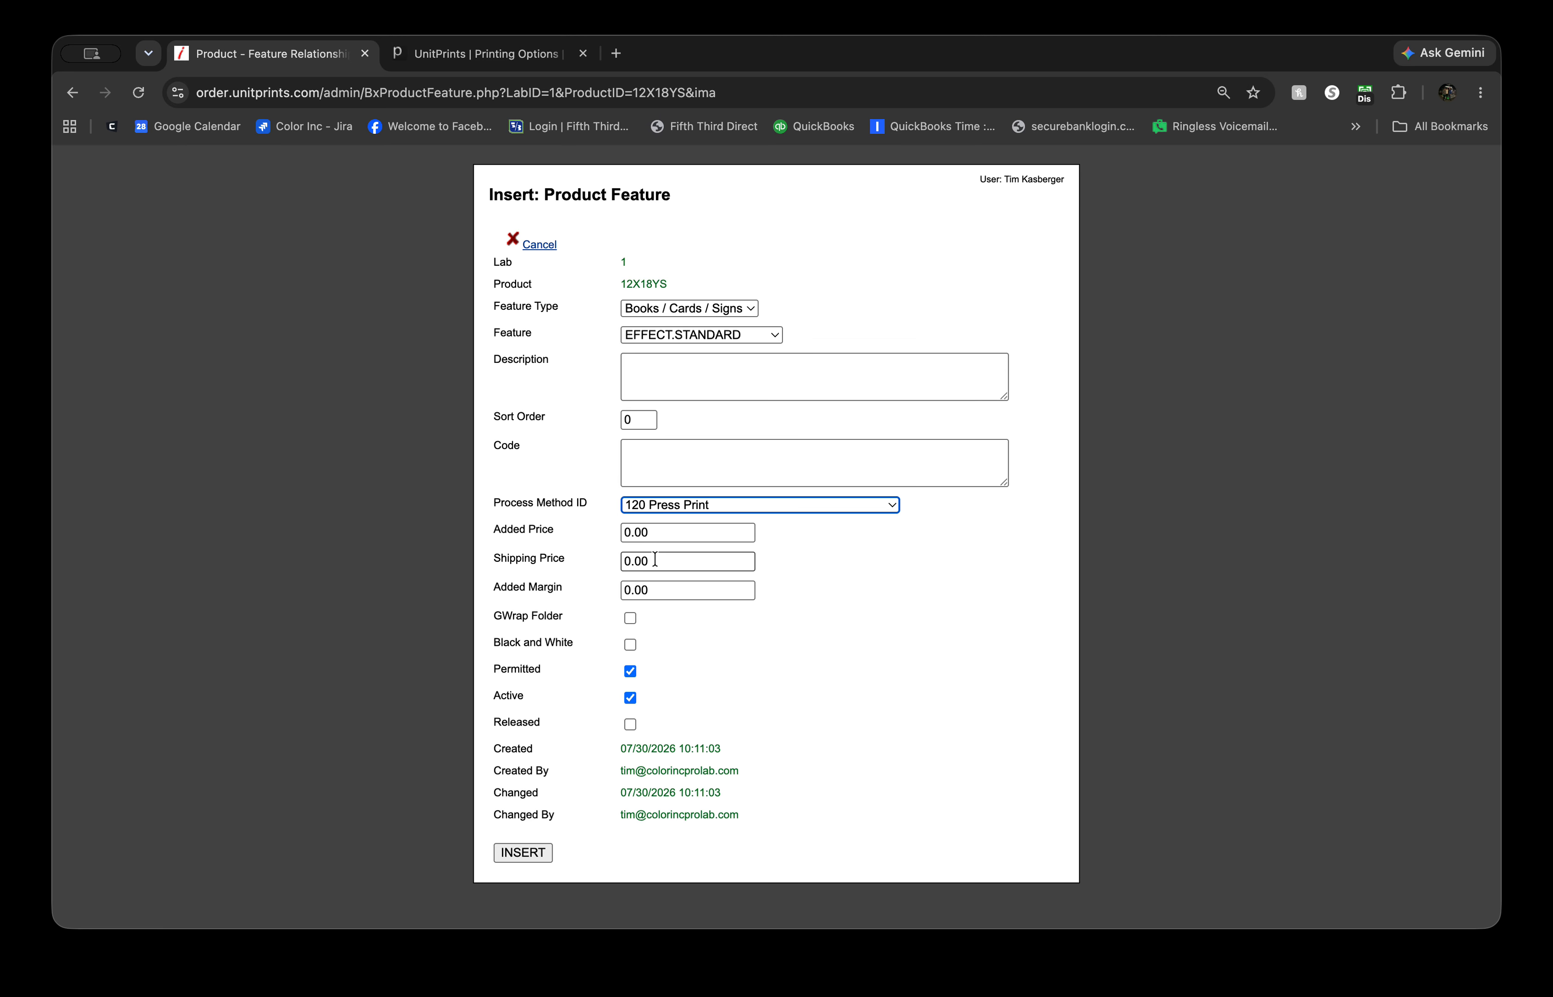
left_click(630, 618)
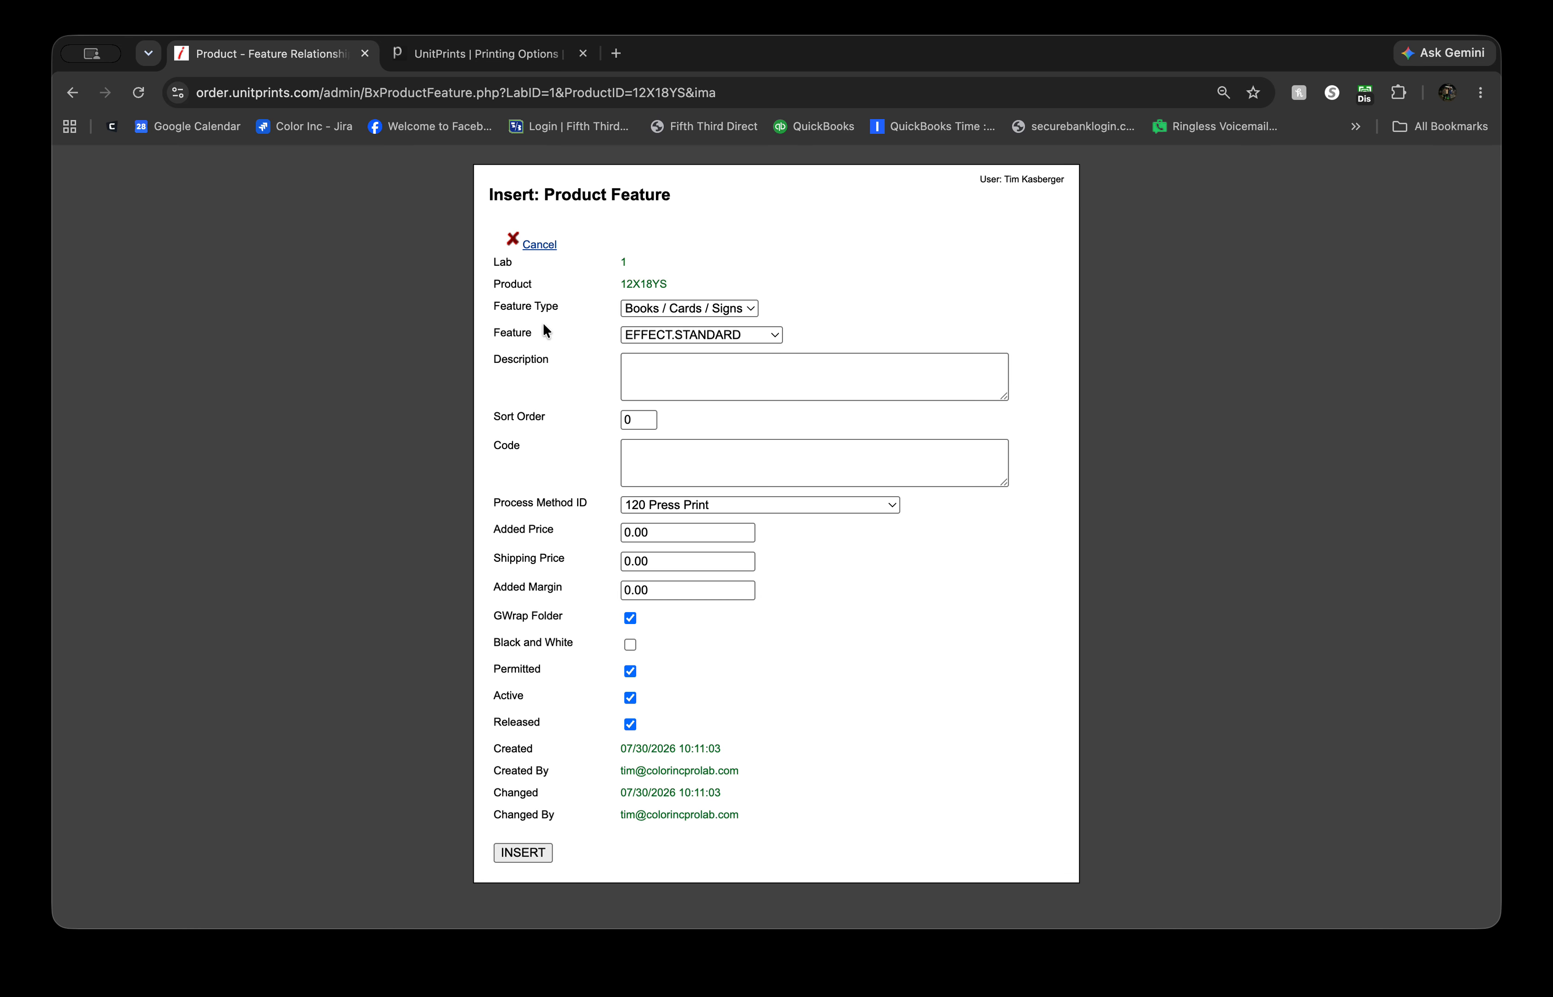
left_click(526, 853)
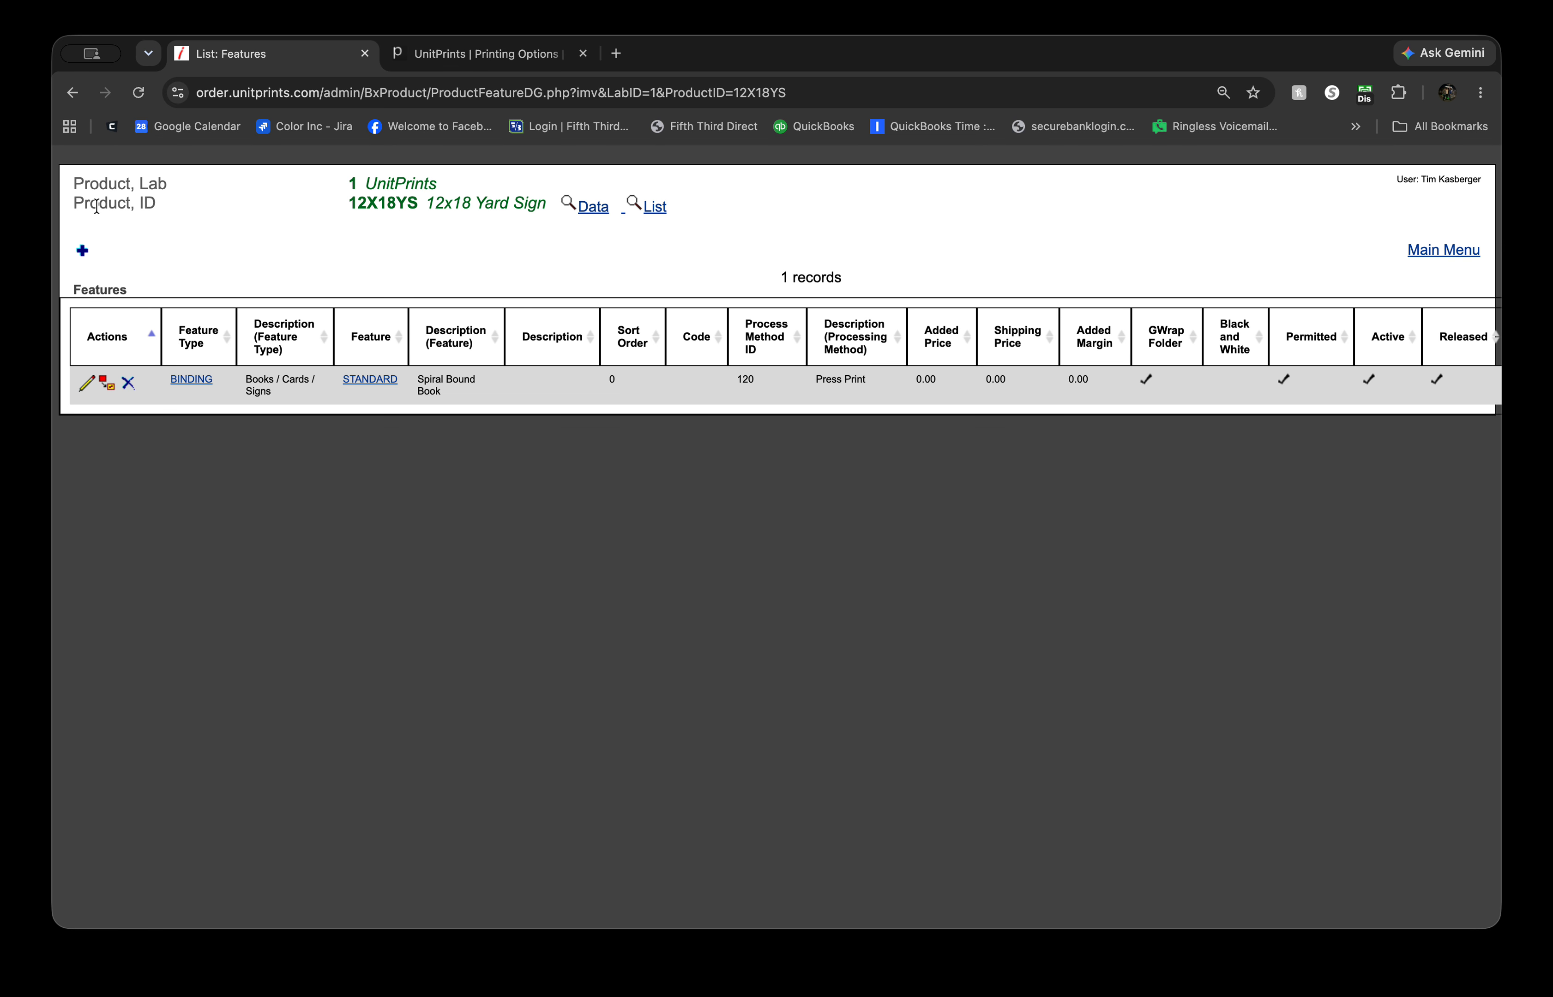
Step: Go to the product list and open the 18X24YS yard sign's feature list to examine its feature types and settings
left_click(594, 206)
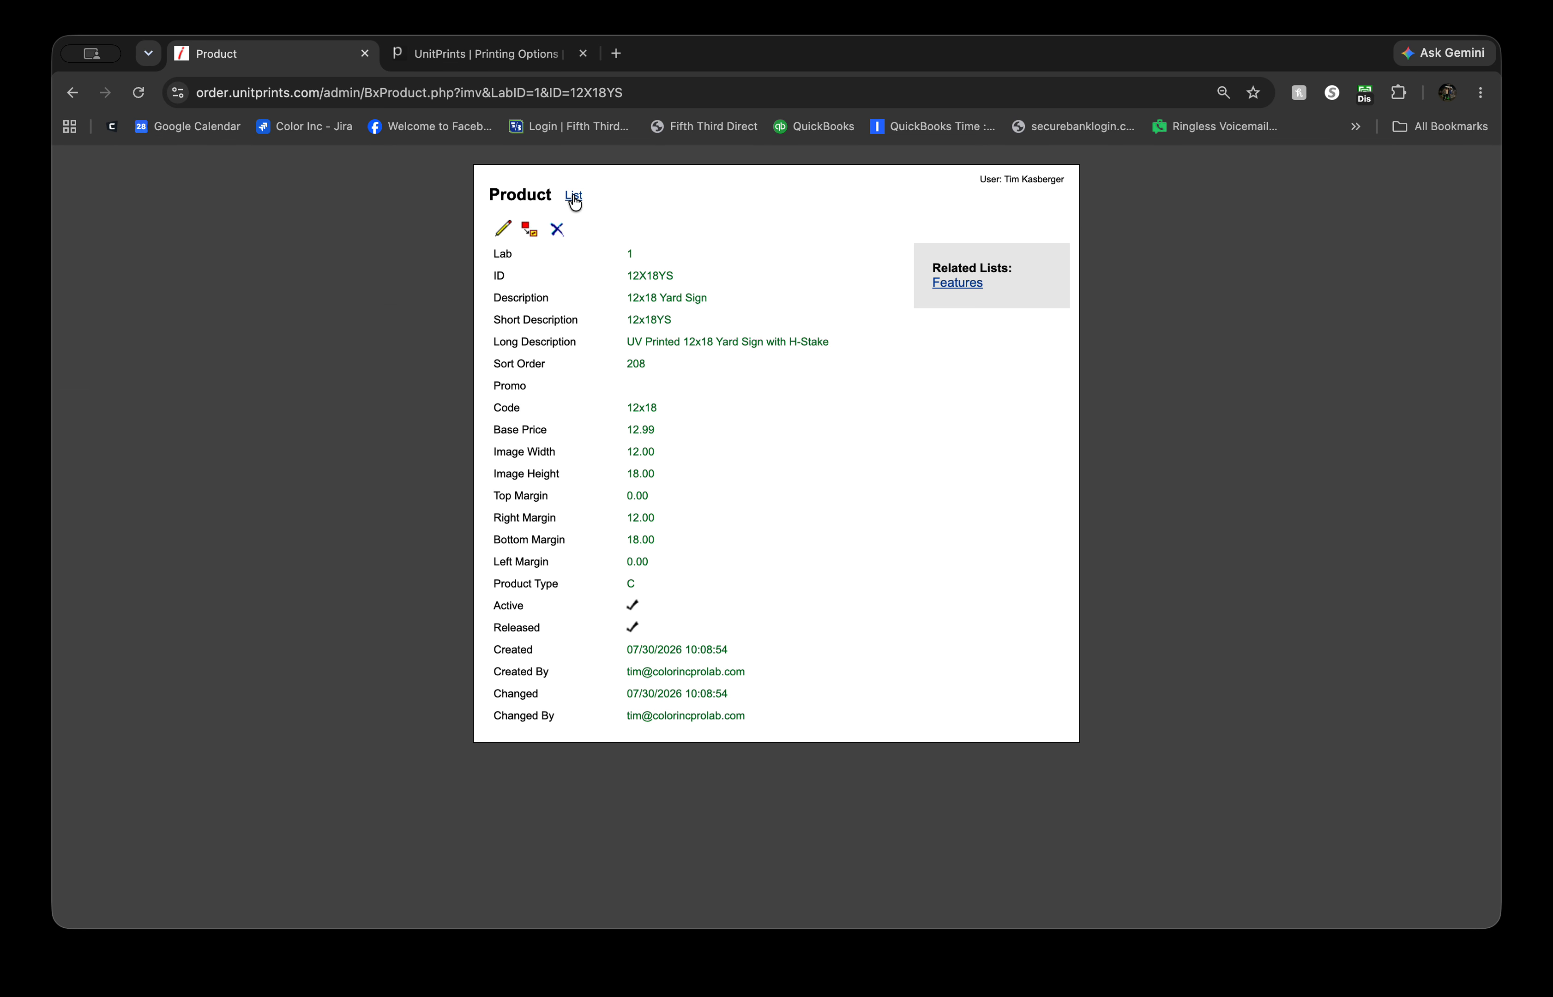
left_click(574, 196)
scroll(383, 622, "down", 15)
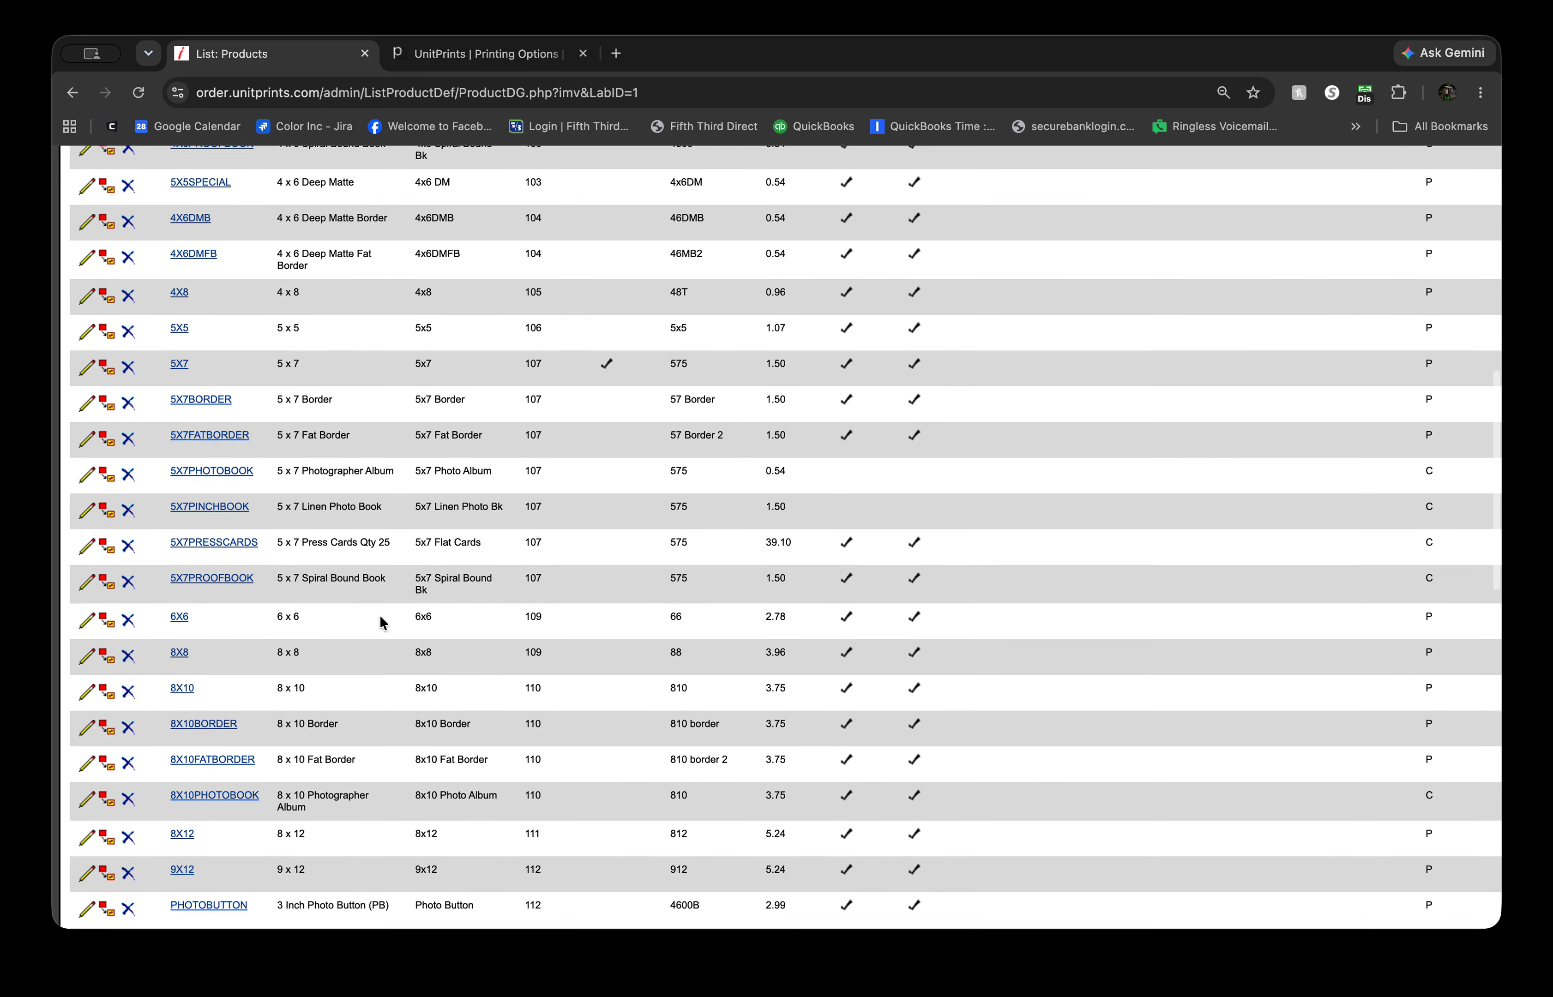
scroll(381, 617, "down", 3)
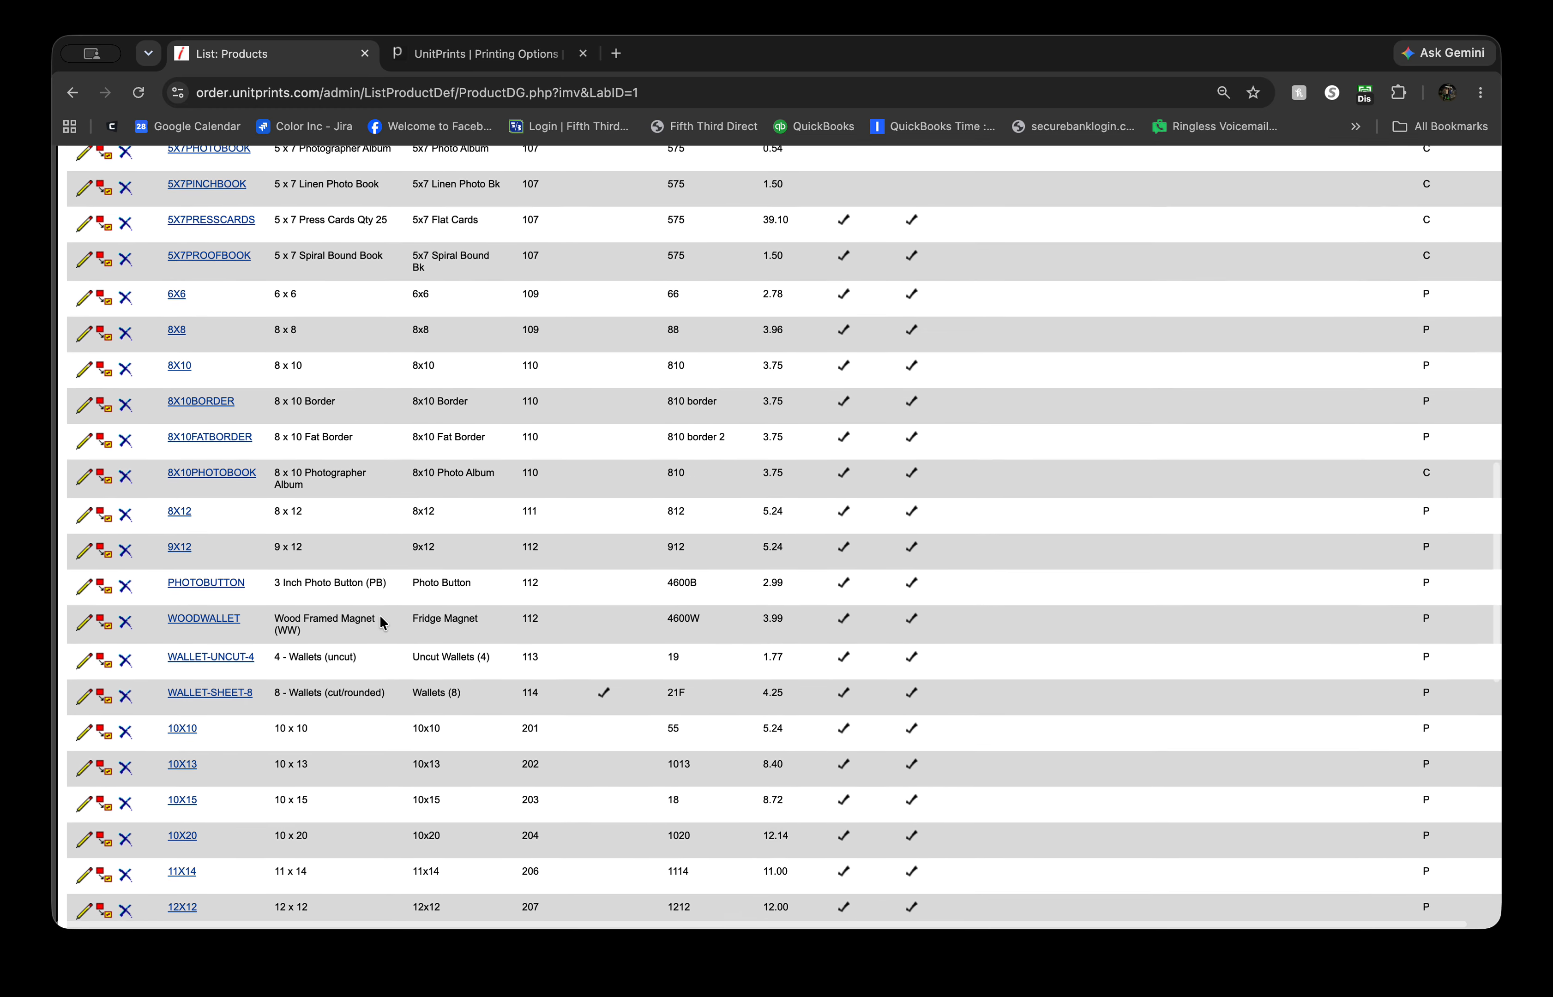
scroll(381, 620, "down", 6)
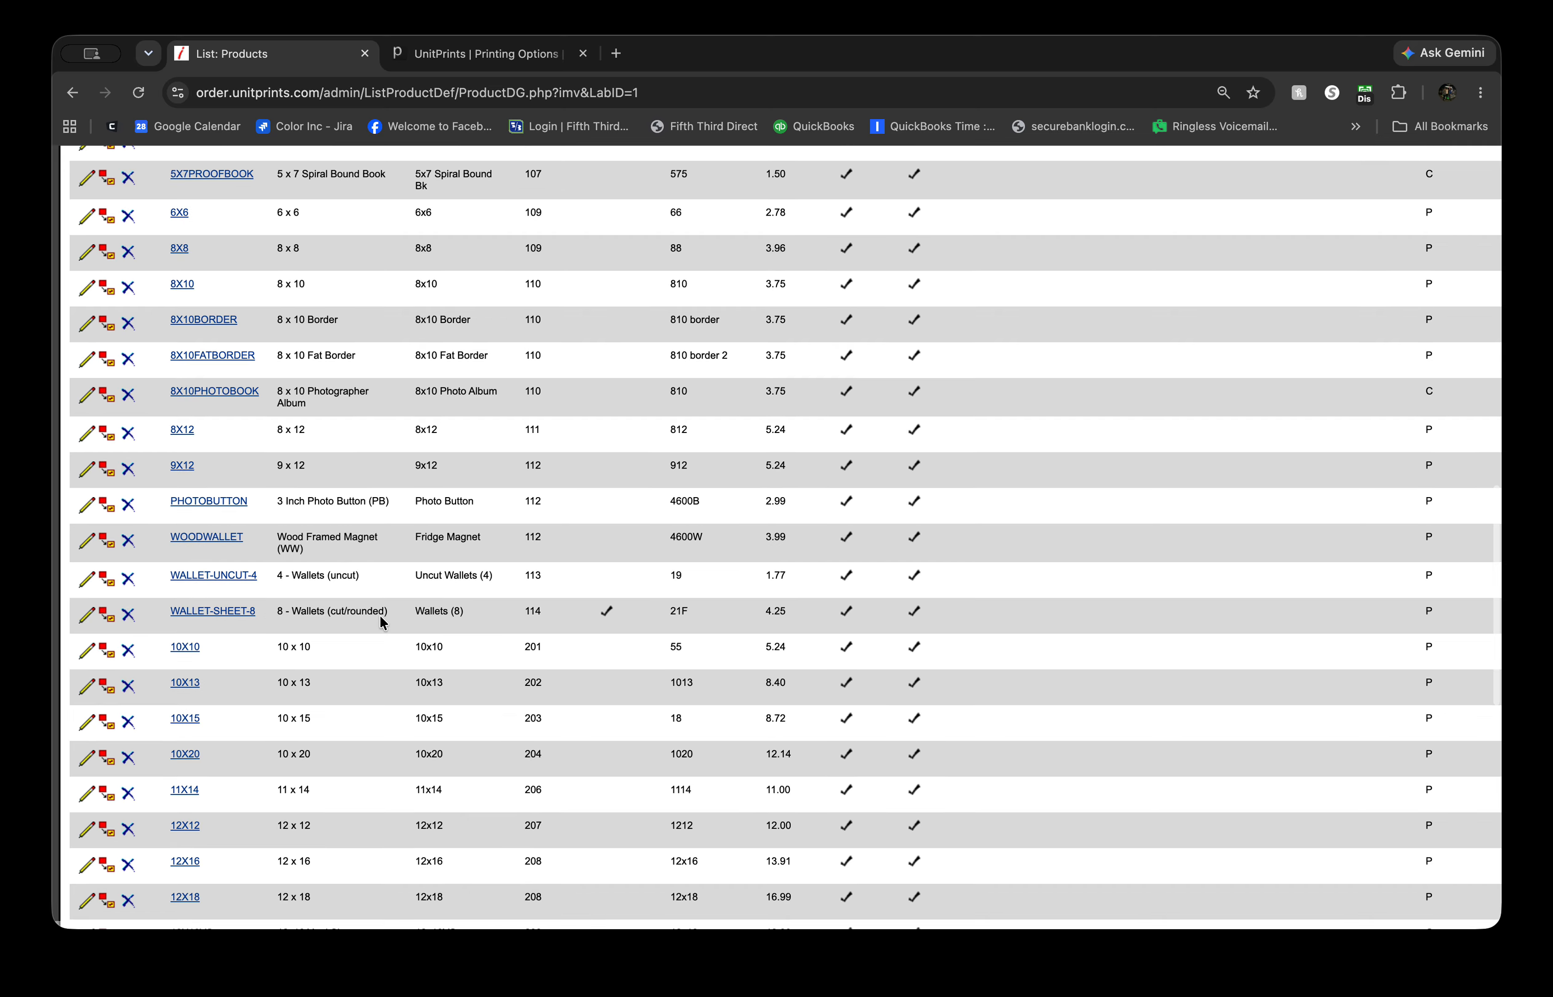
scroll(291, 750, "down", 4)
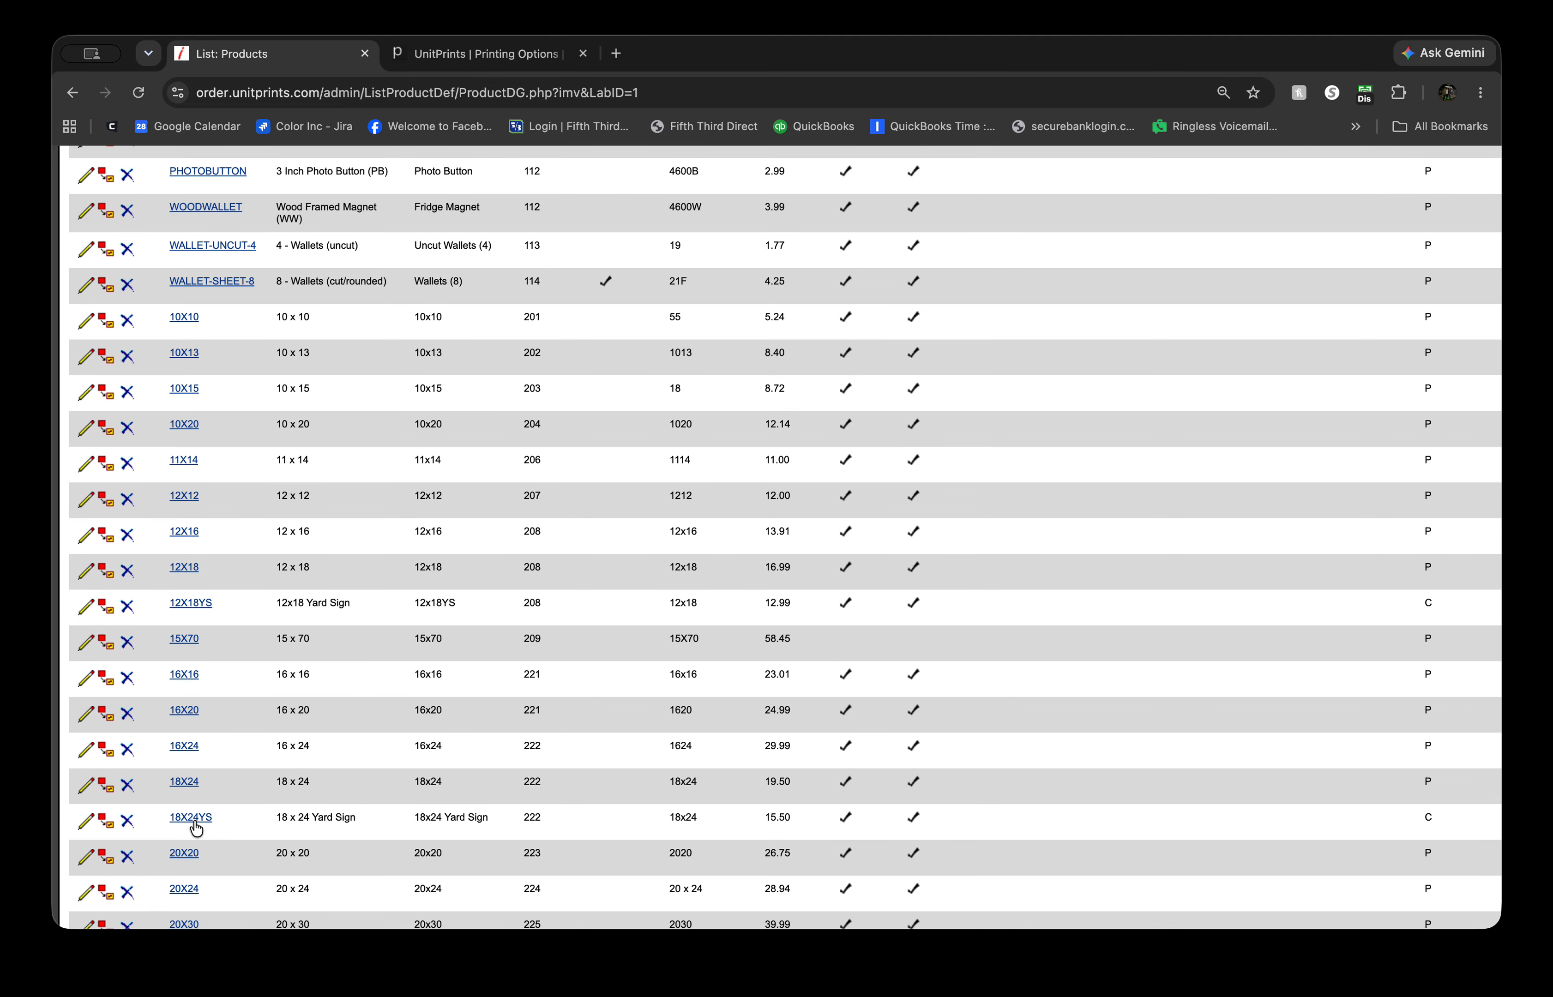
left_click(194, 824)
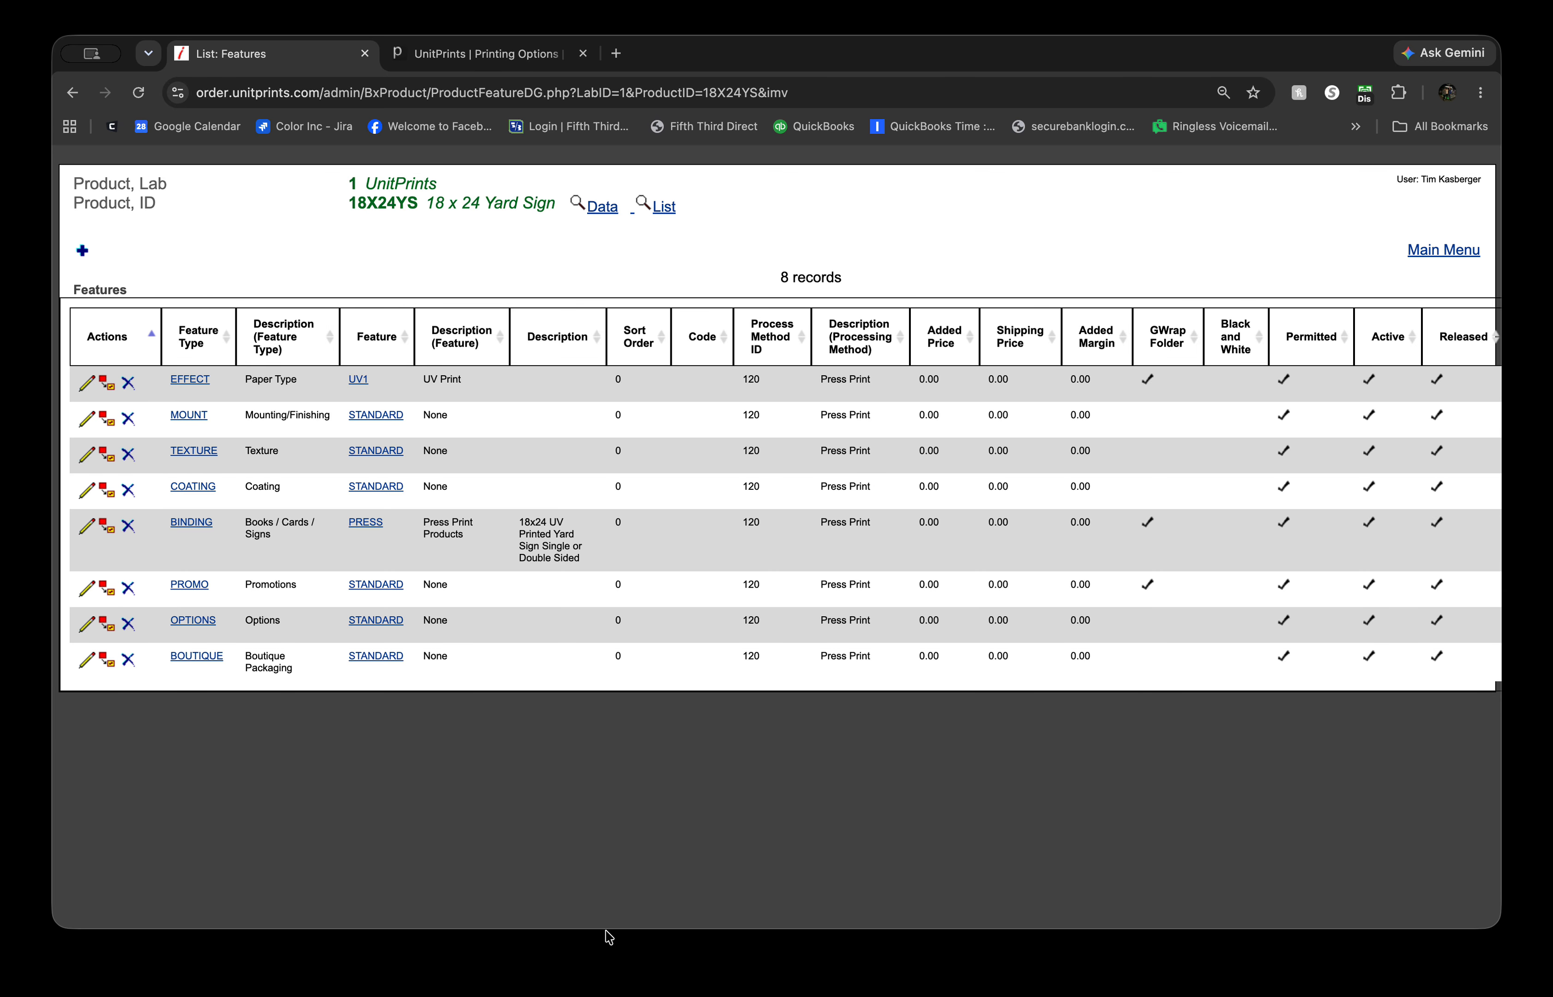
left_click_drag(1291, 54, 1242, 54)
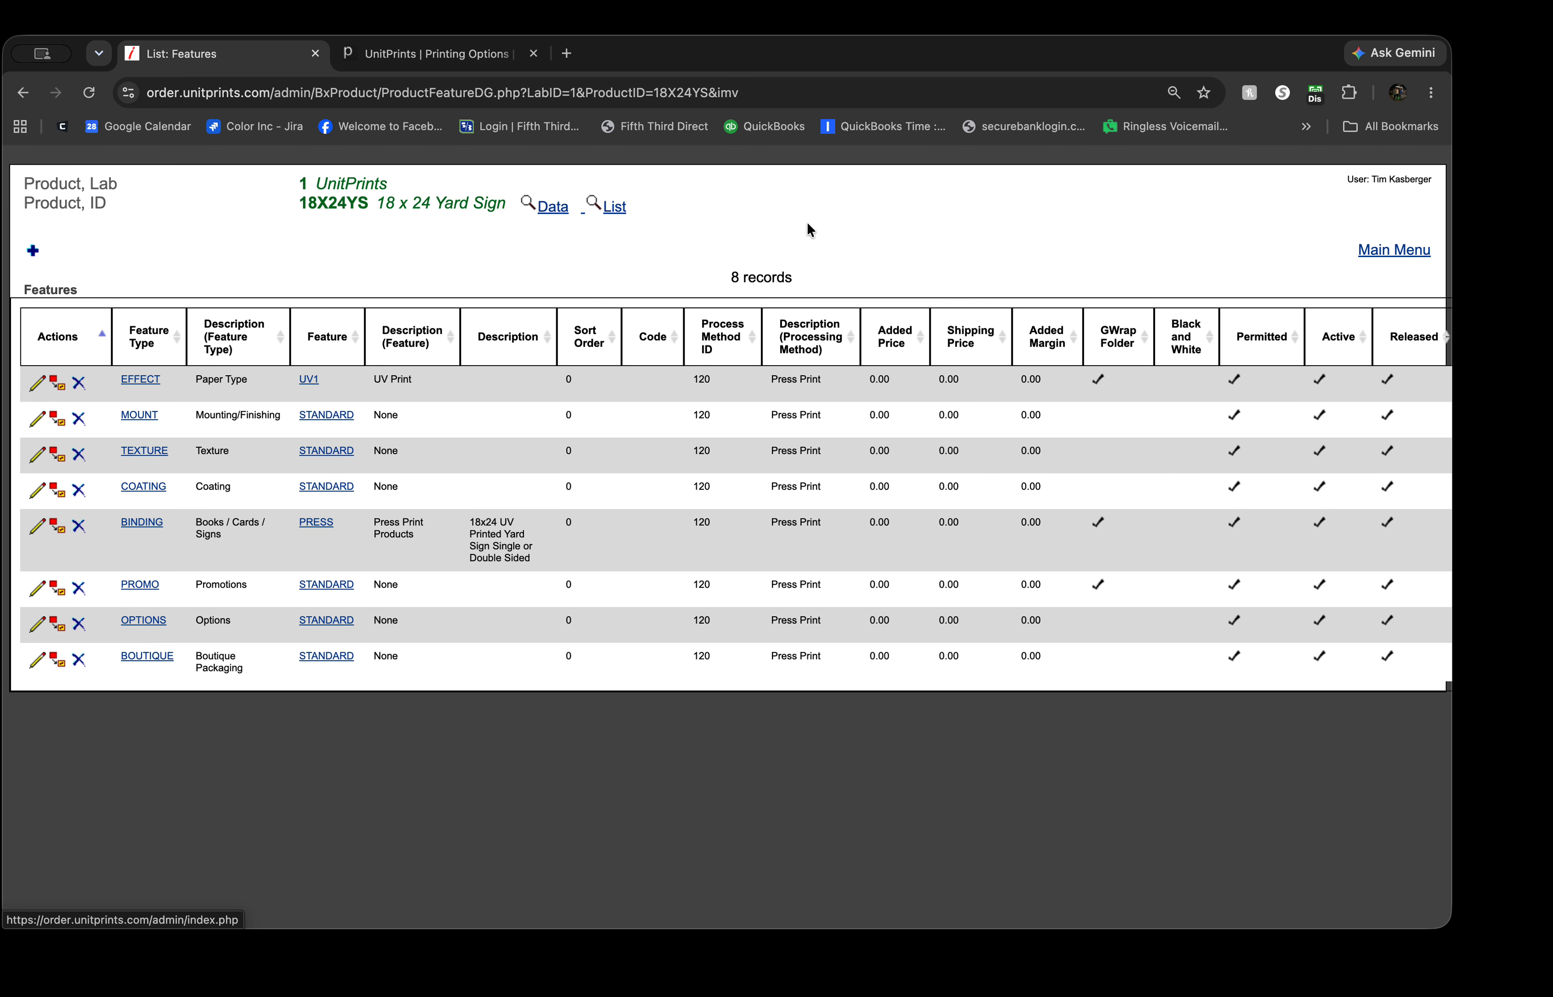
Step: Return to the product list and open the feature list of the 12X18YS yard sign
left_click(619, 216)
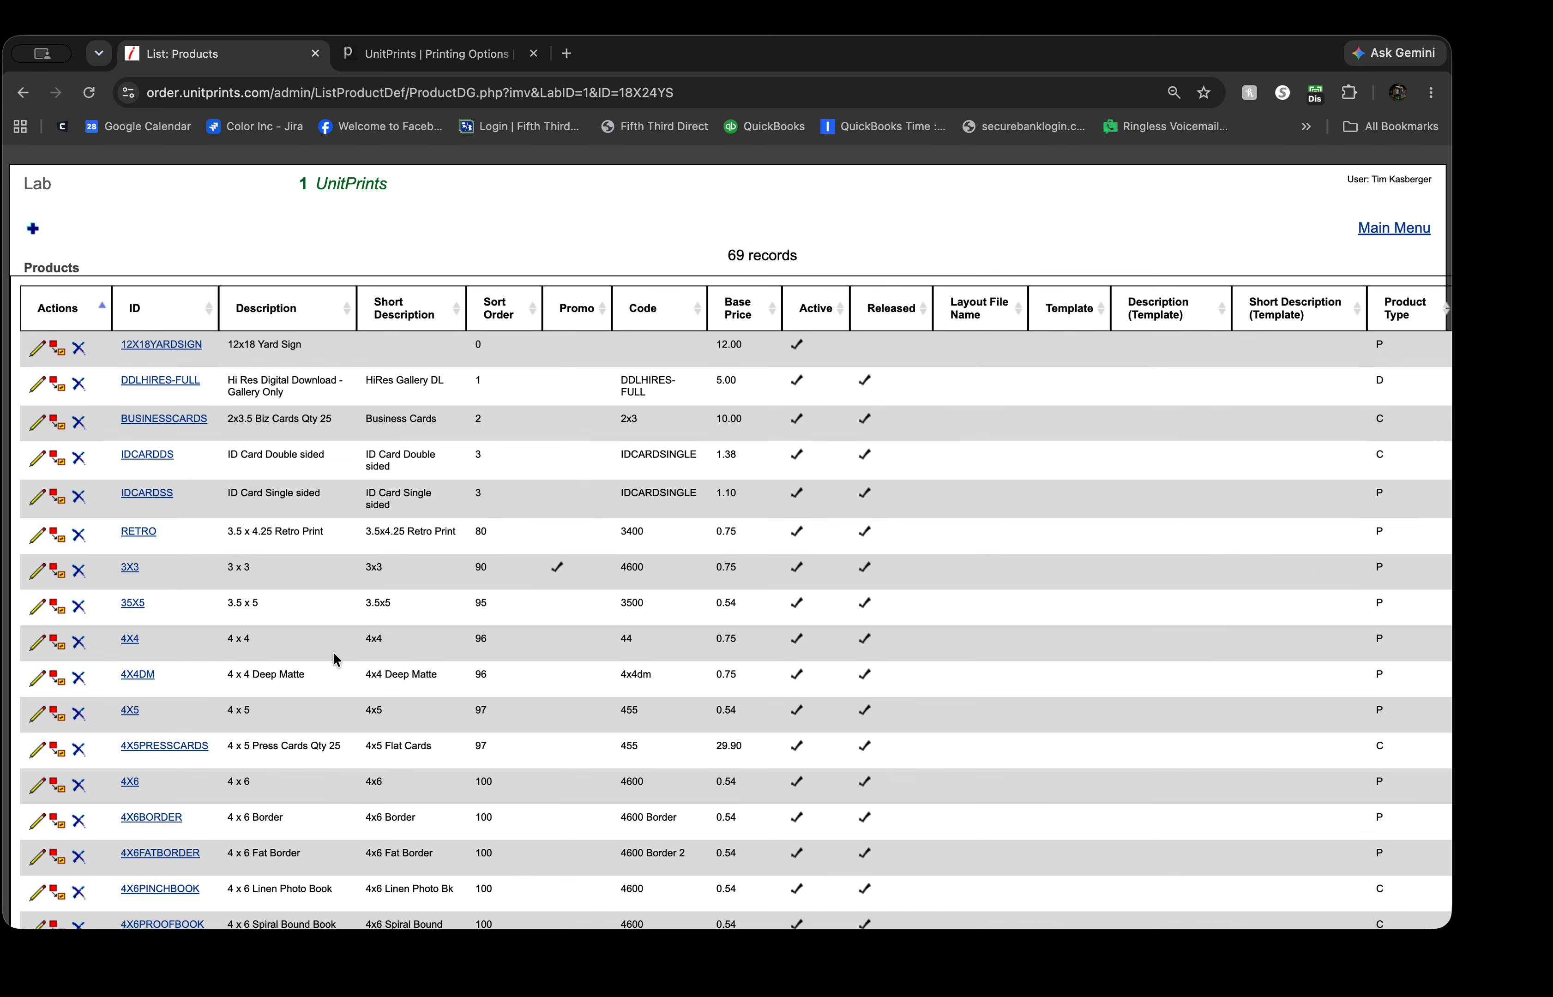
scroll(332, 651, "down", 10)
scroll(333, 655, "down", 6)
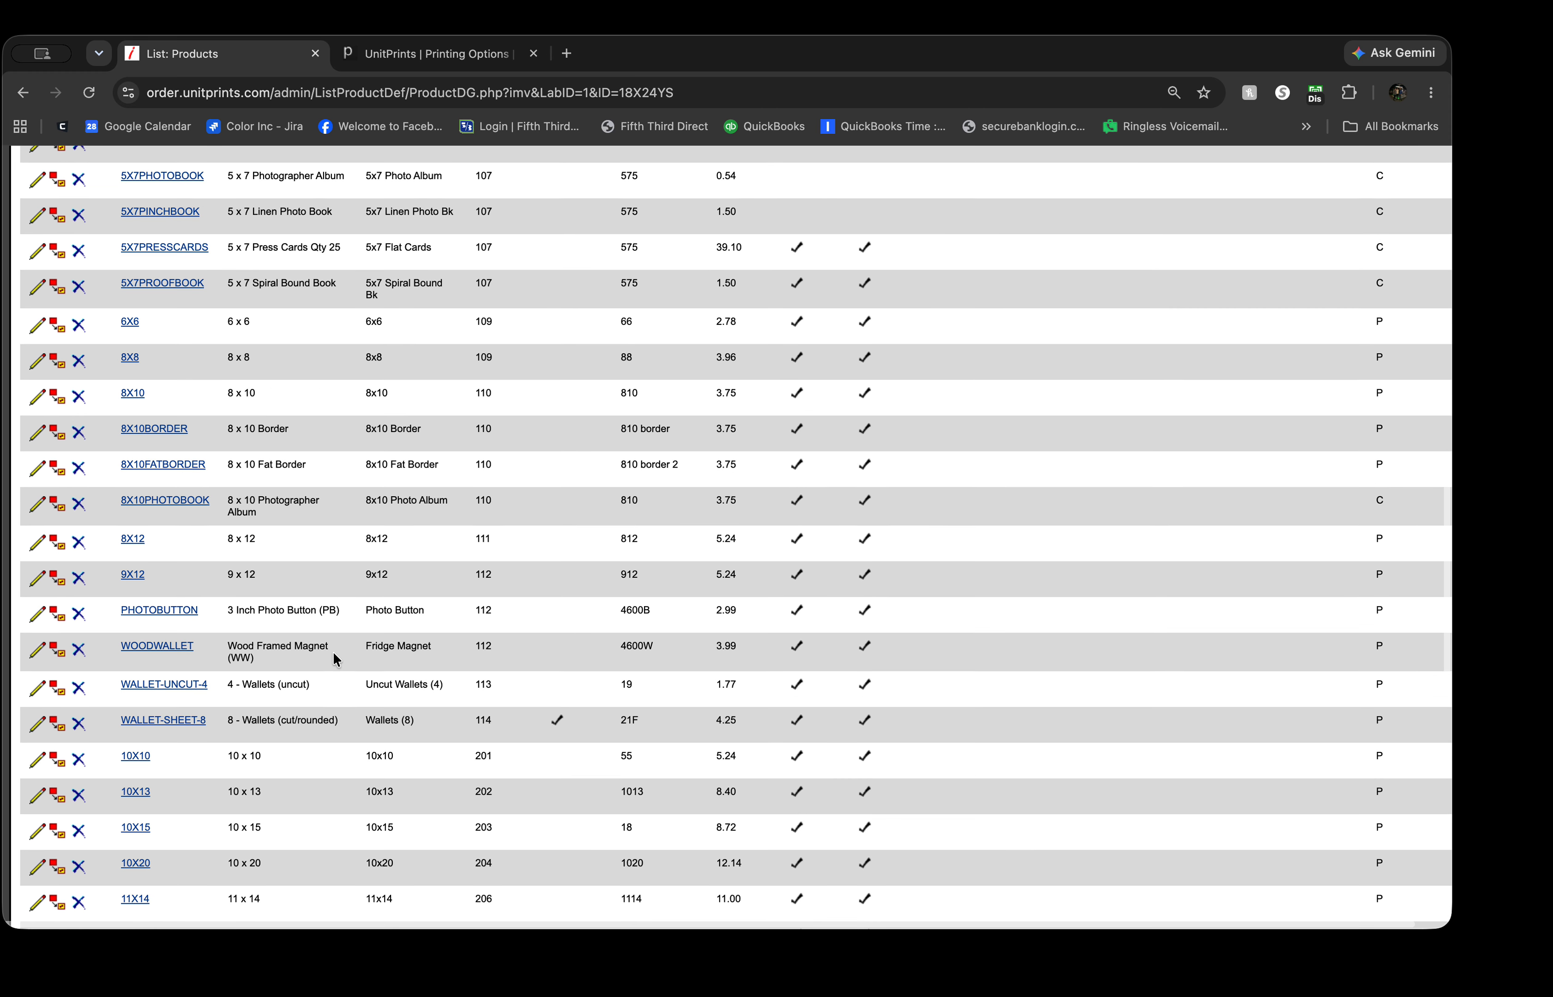
scroll(332, 656, "down", 3)
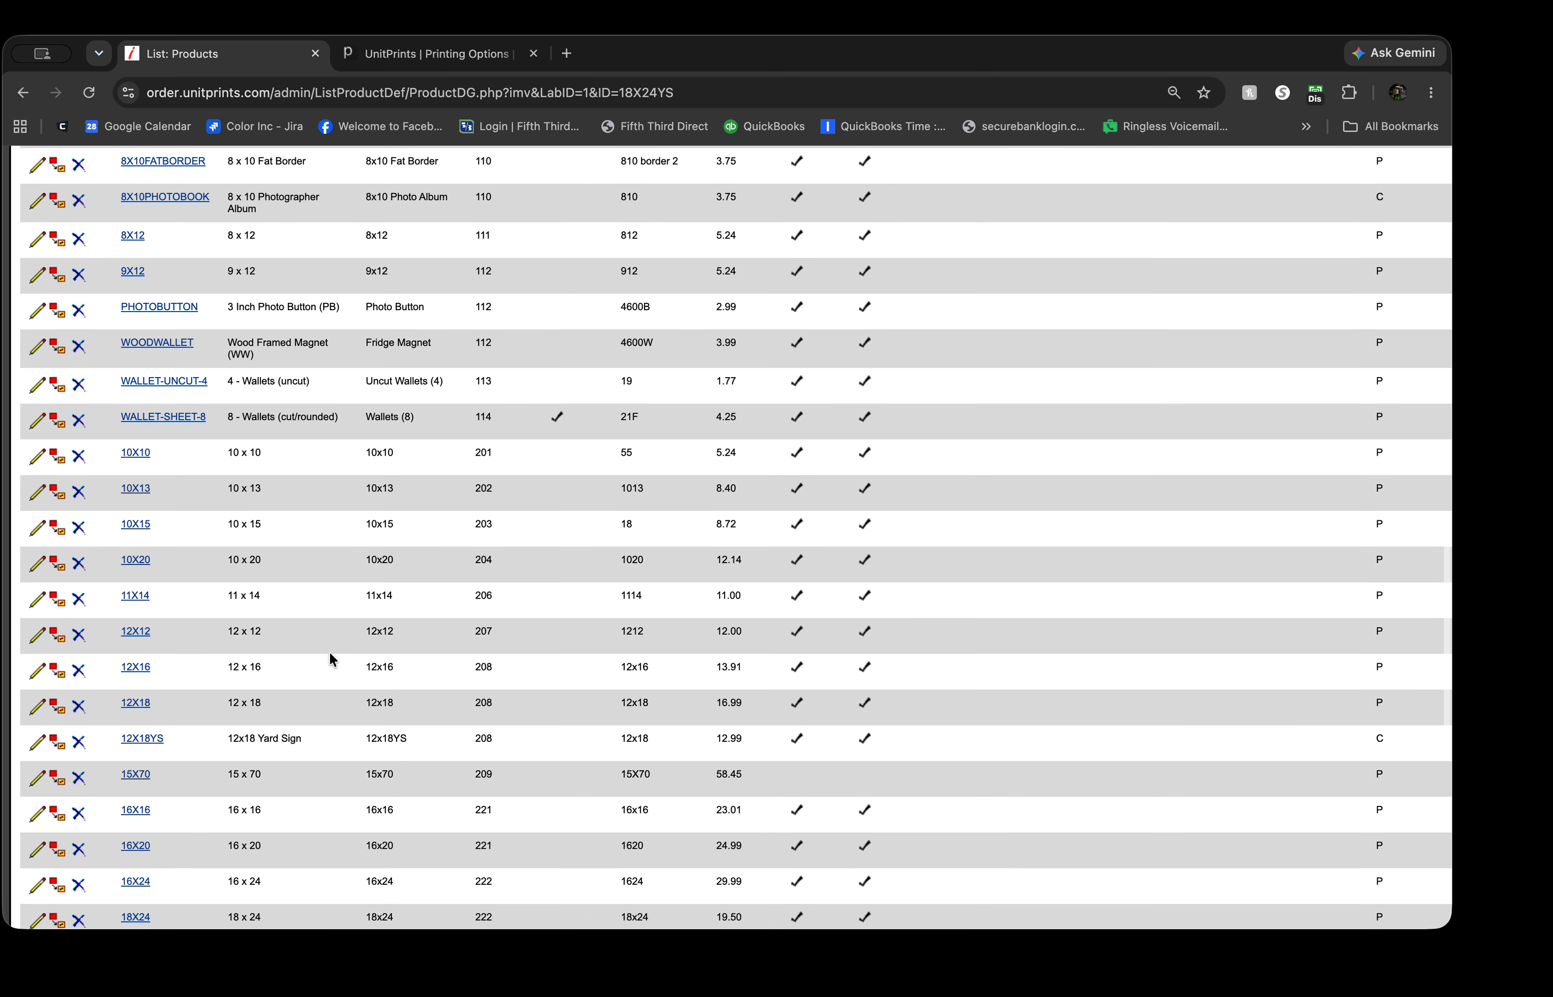
left_click(140, 744)
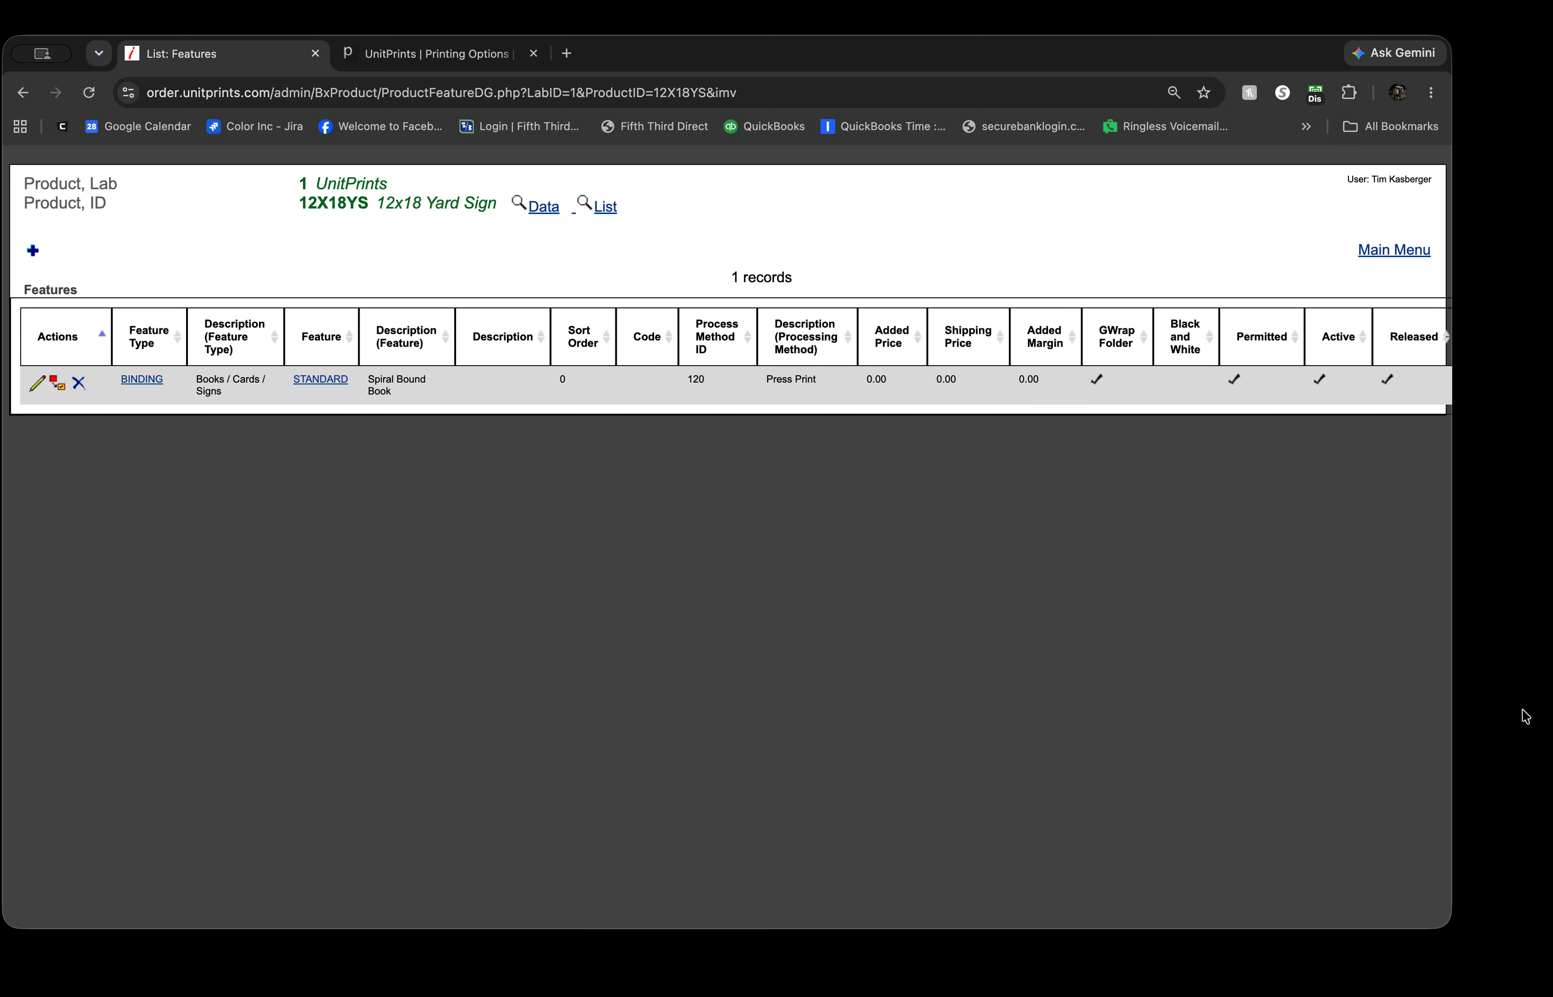
left_click(1515, 696)
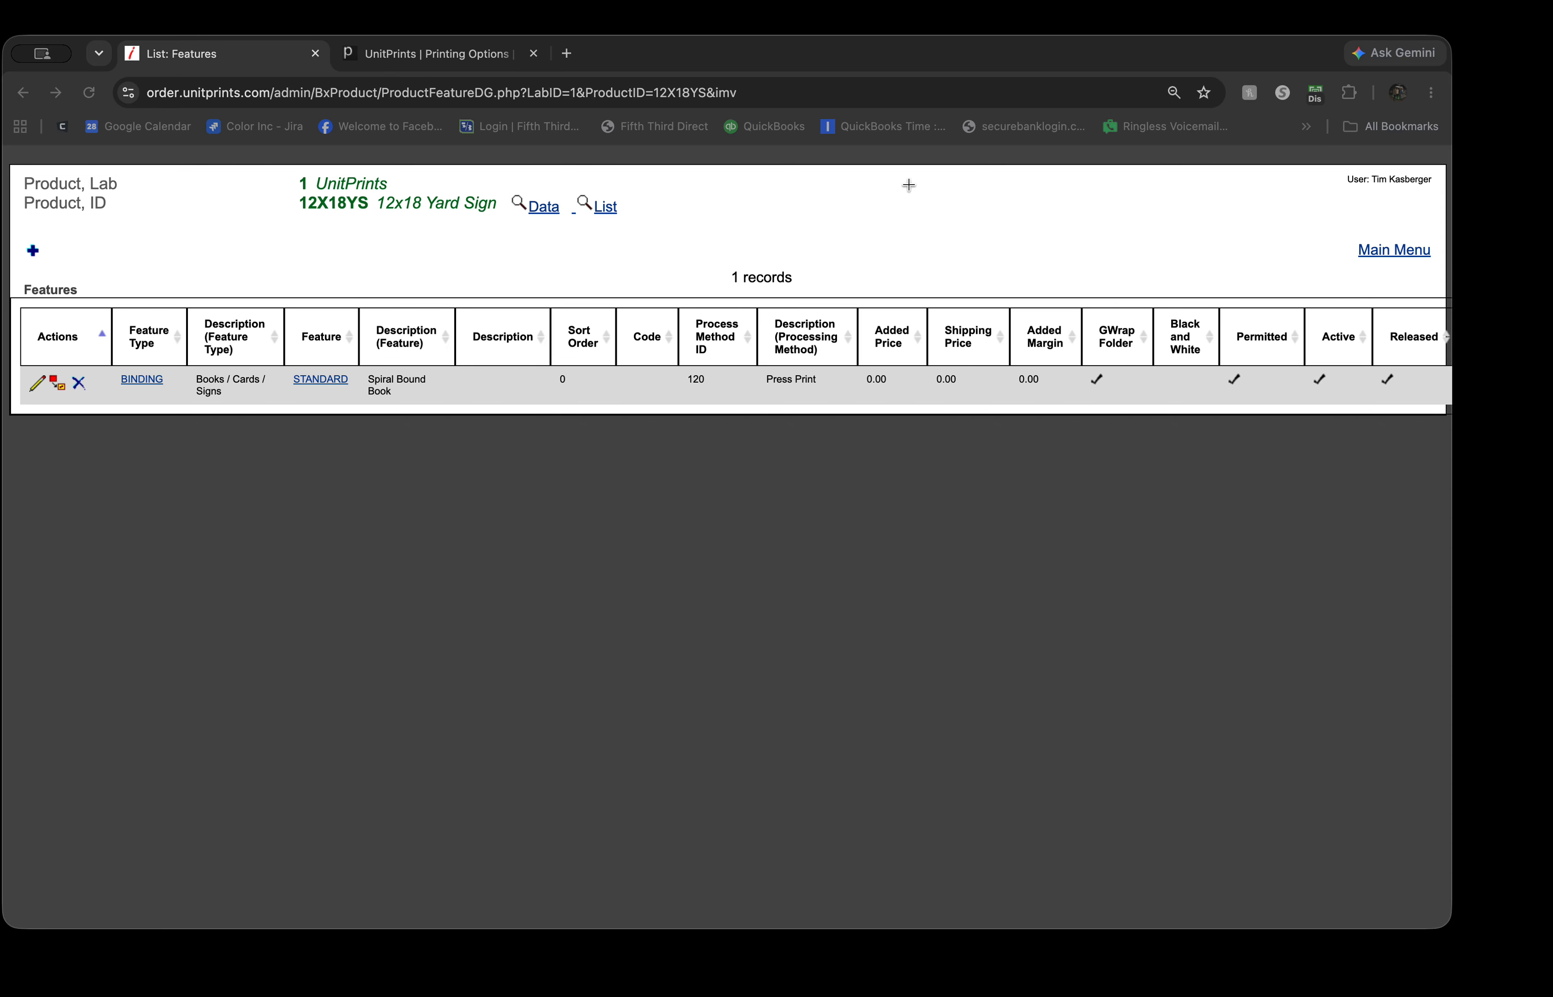
left_click(759, 60)
left_click(343, 460)
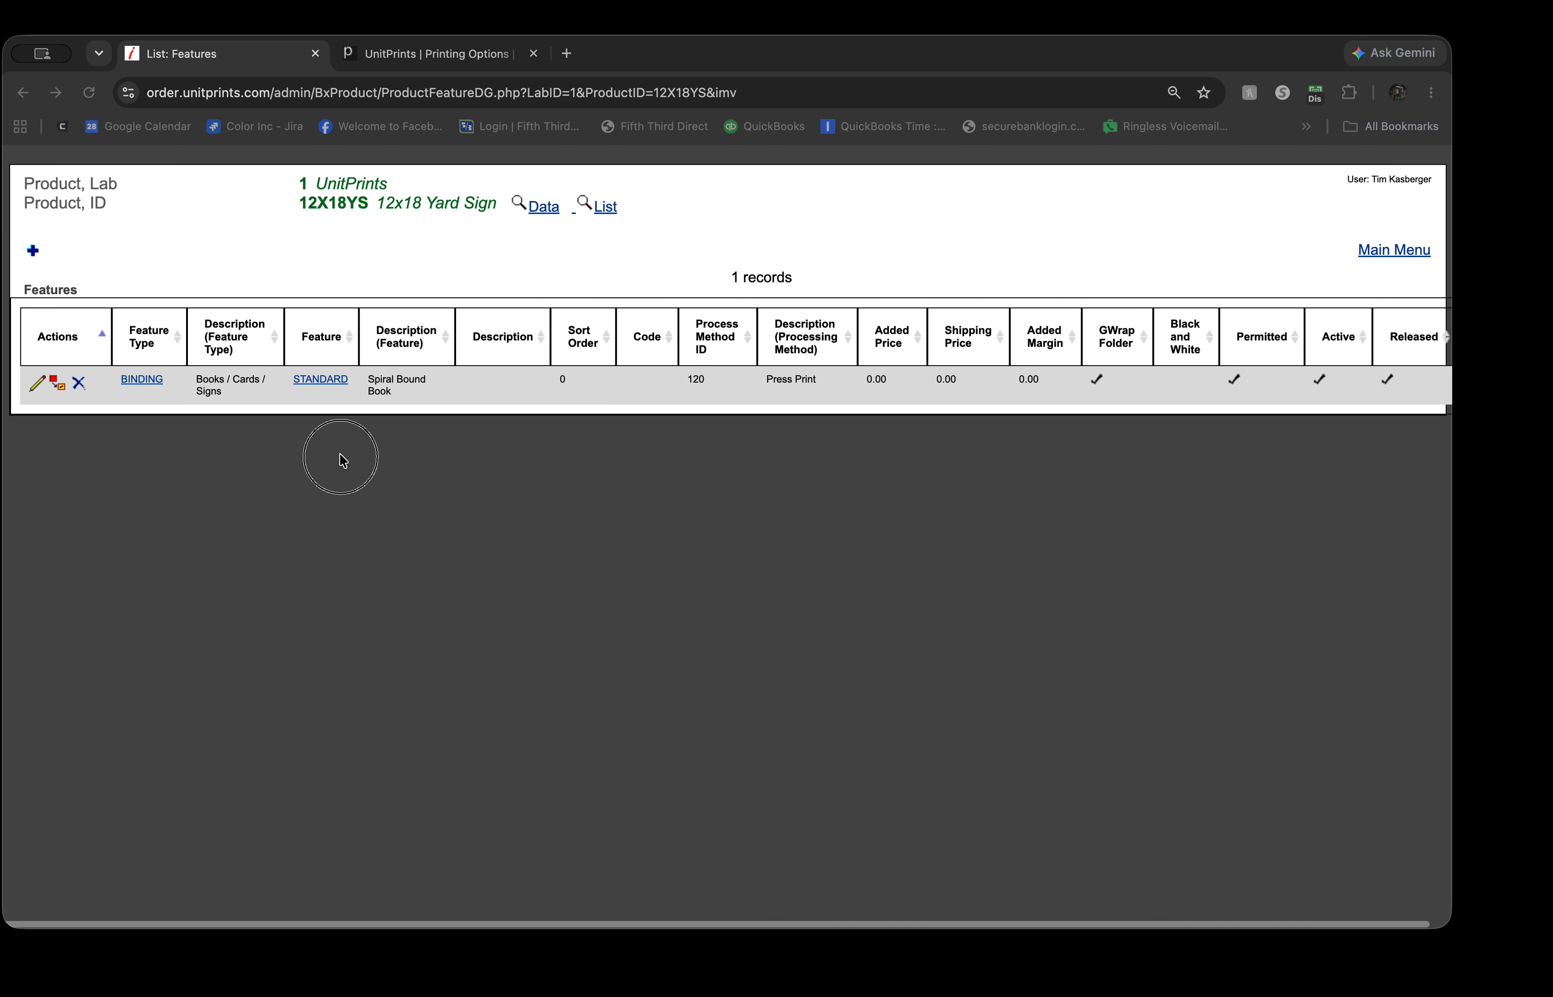
mouse_move(958, 54)
left_mouse_down()
mouse_move(960, 559)
mouse_move(1009, 565)
mouse_move(1072, 626)
mouse_move(999, 69)
mouse_move(969, 76)
left_mouse_up()
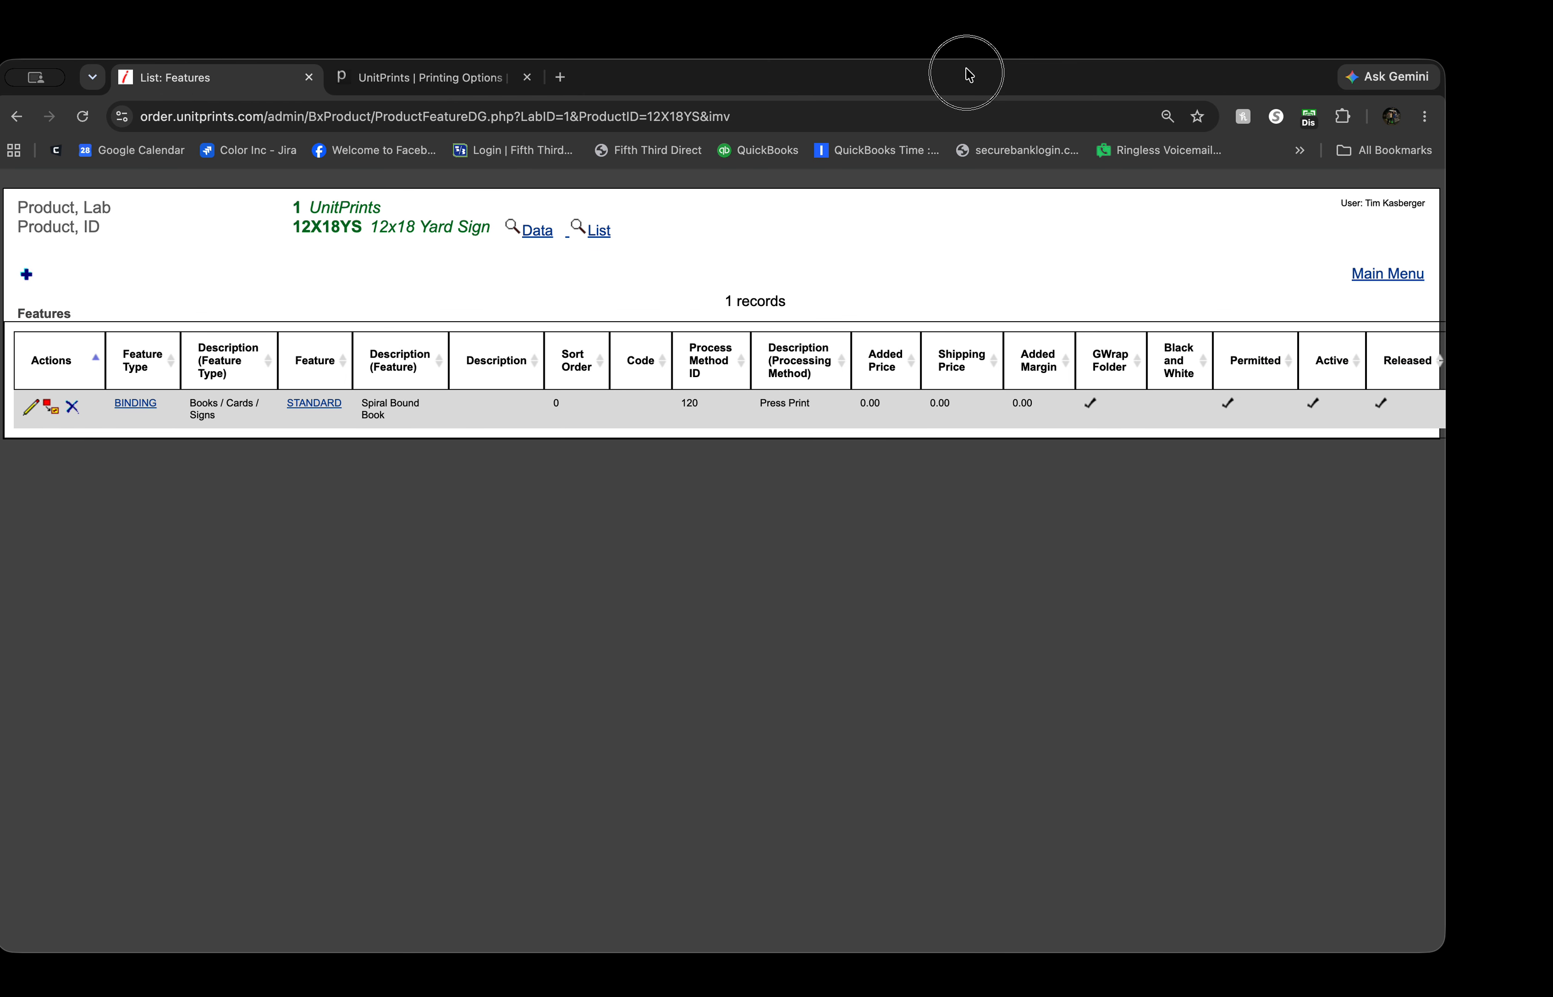
Step: Open the 12X18YS product's BINDING STANDARD feature for editing, cancel without changes, and delete that feature
left_click(33, 407)
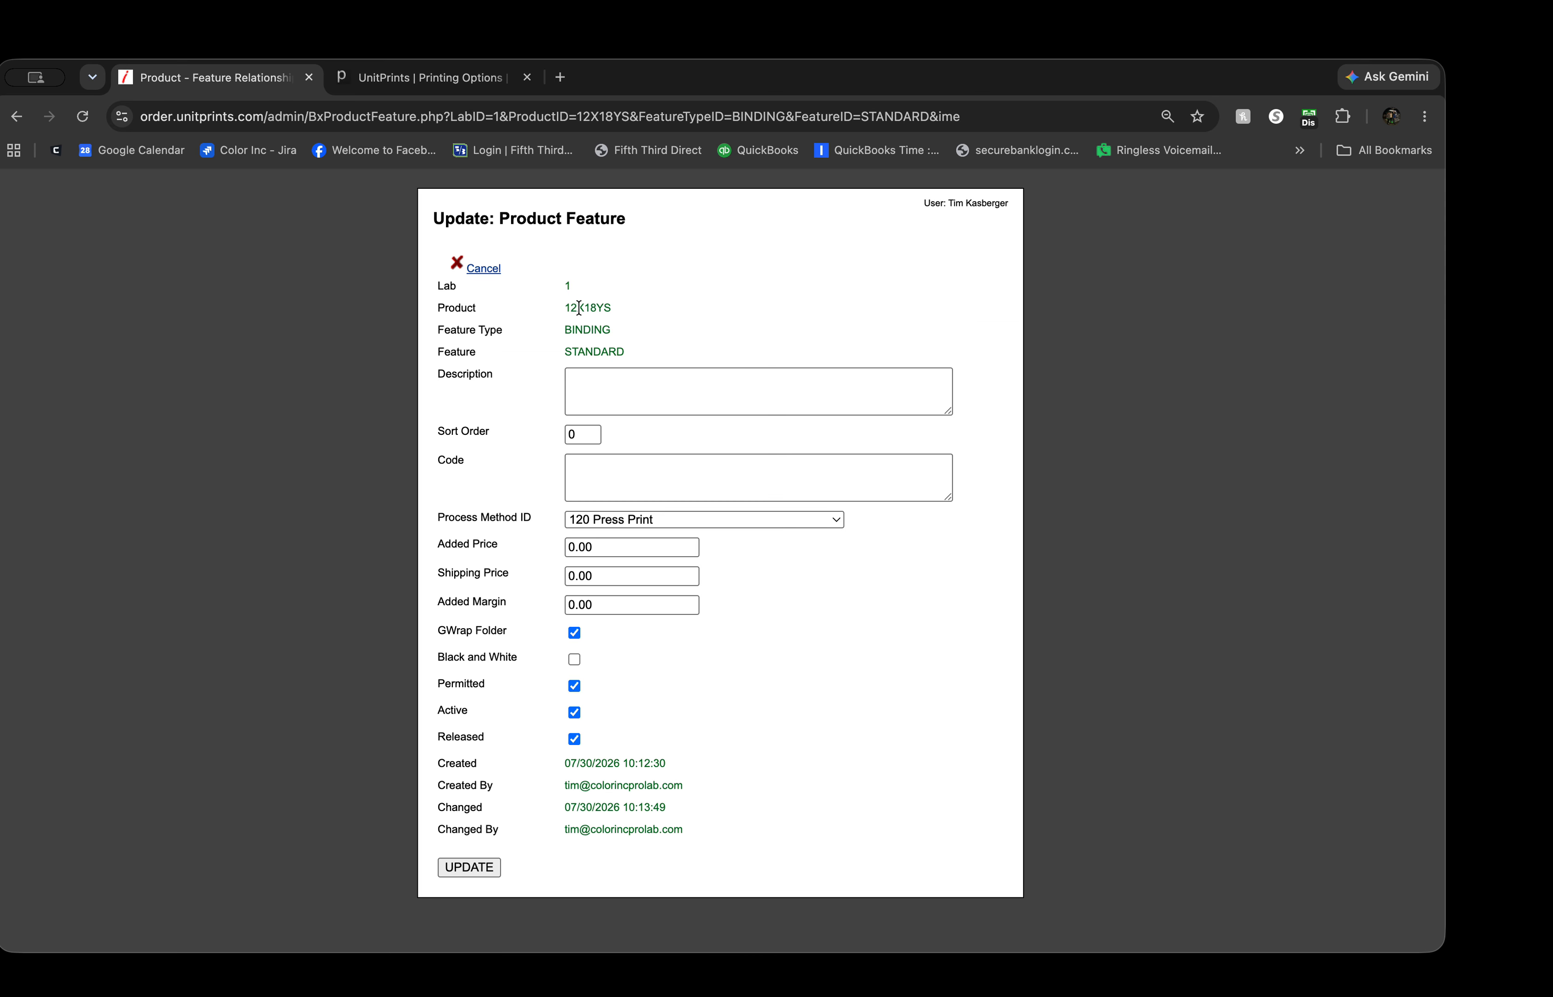
left_click(482, 268)
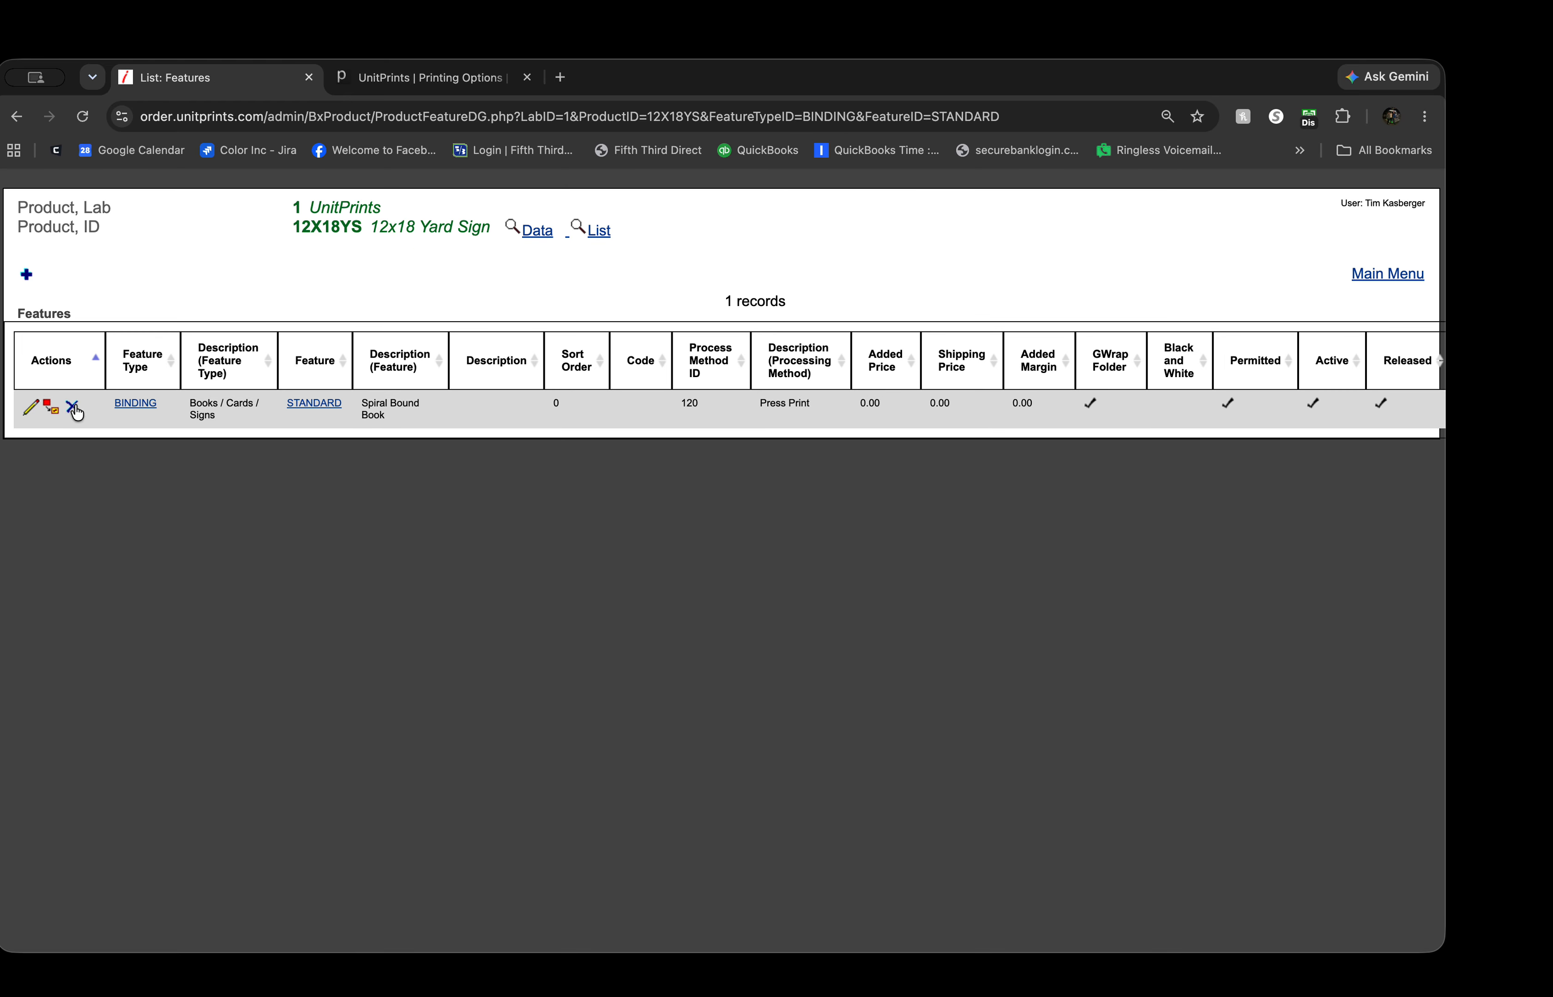
left_click(72, 408)
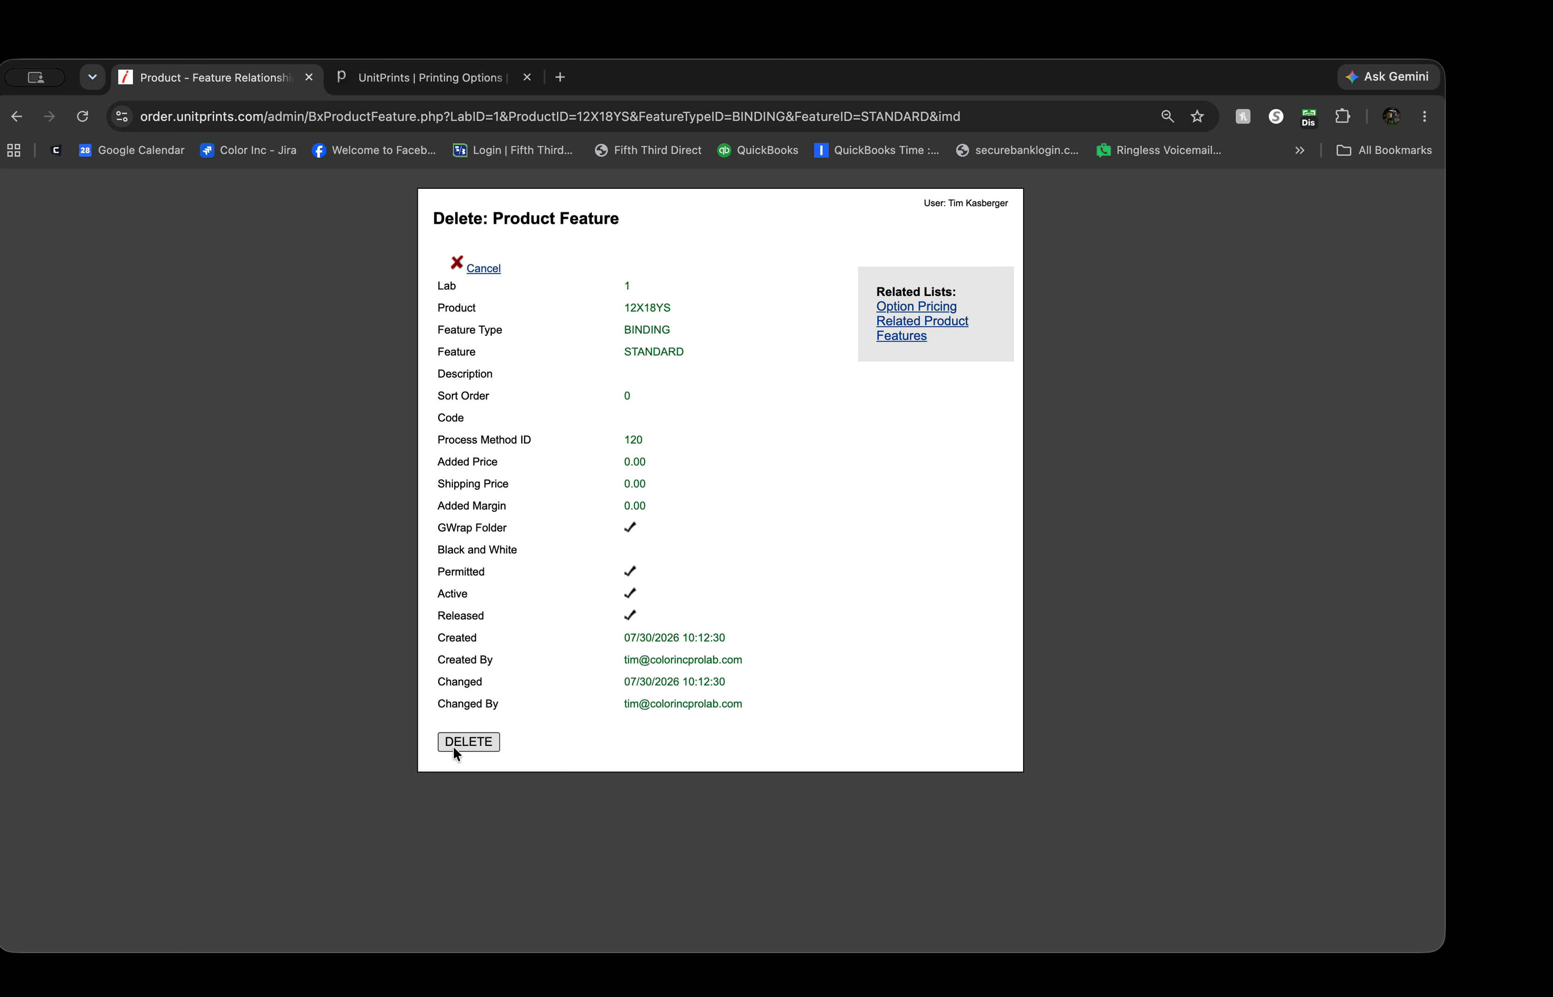
left_click(467, 743)
Step: Start a new product feature for 12X18YS with feature type Paper Type and feature EFFECT.STANDARD
left_click(30, 272)
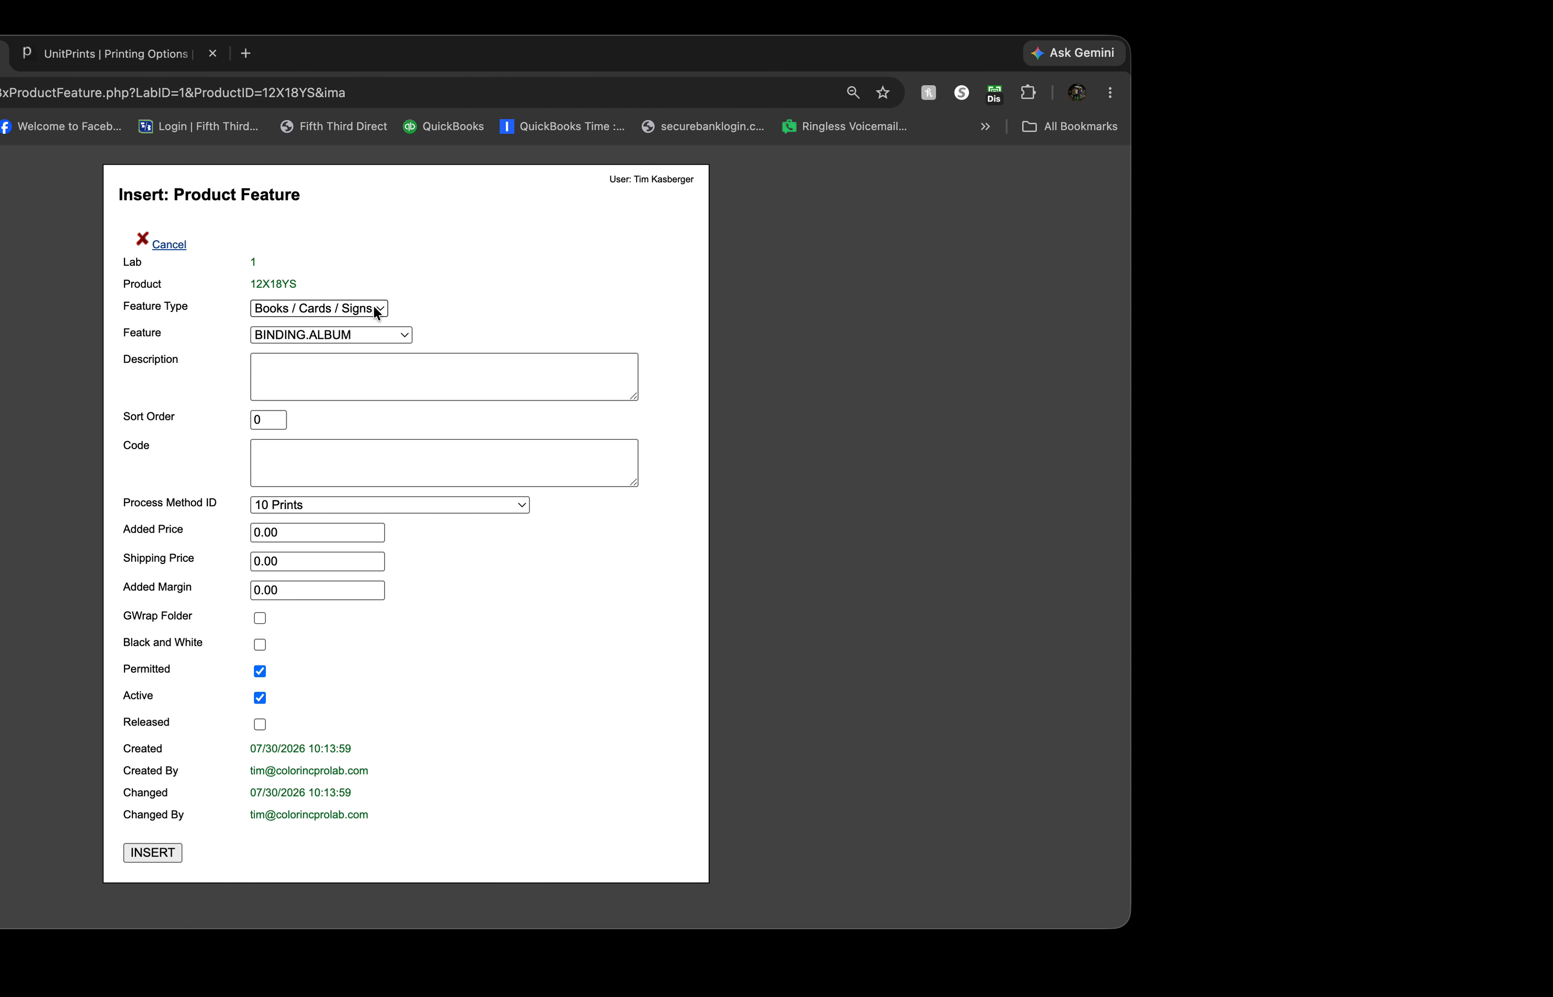
left_click(516, 311)
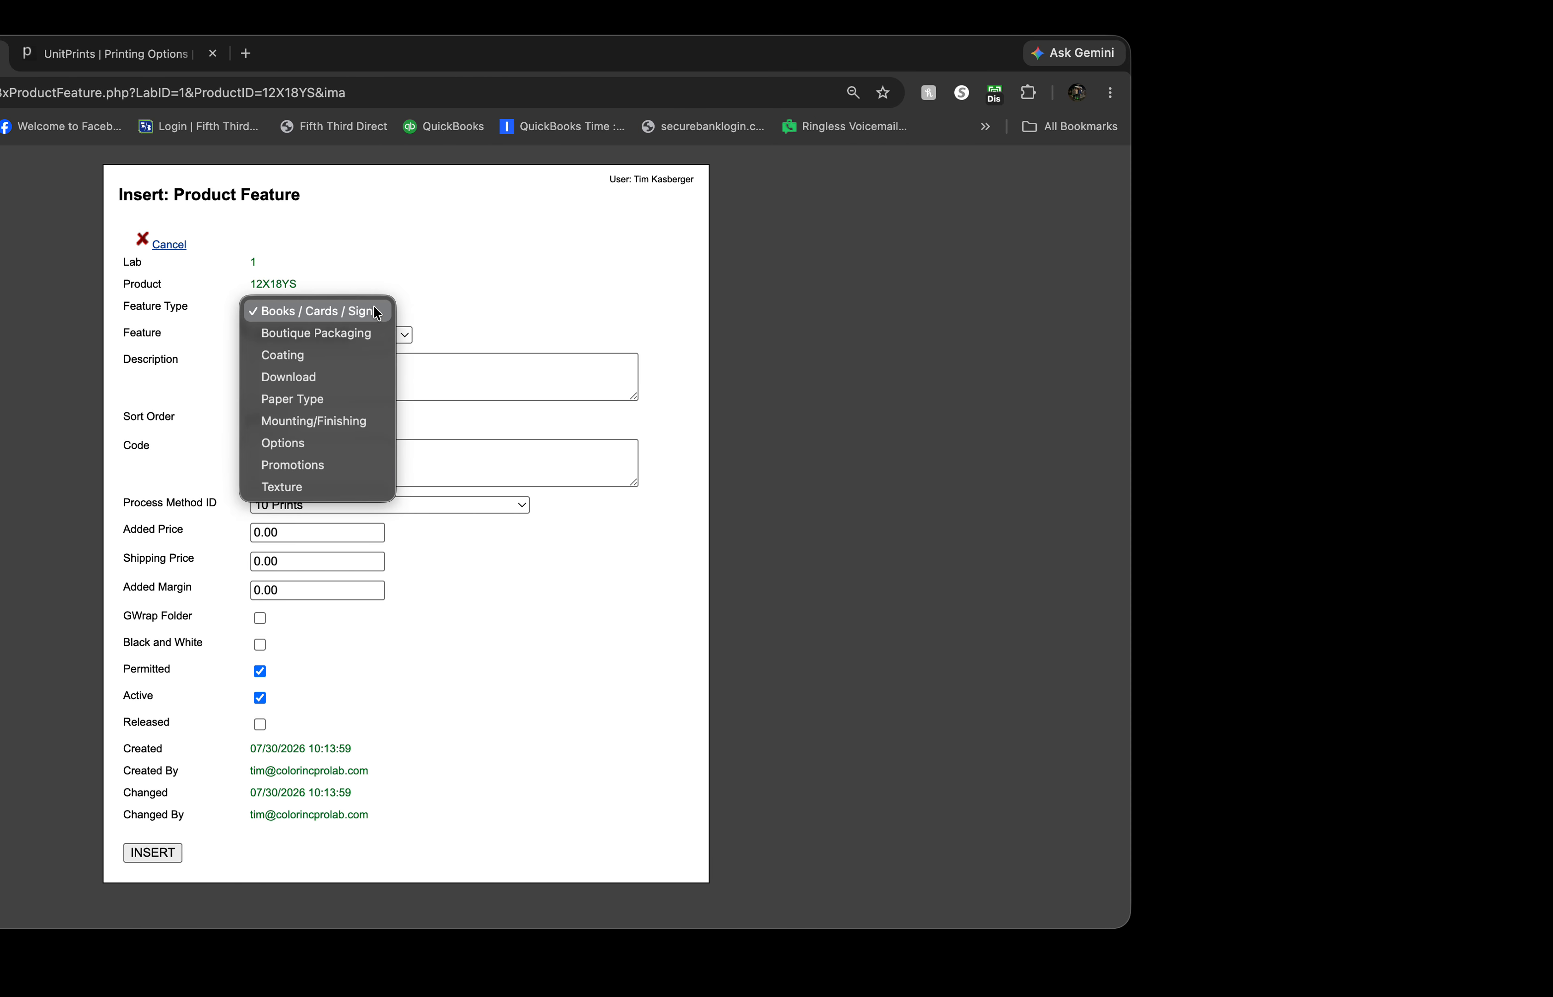
left_click(343, 400)
left_click(1370, 260)
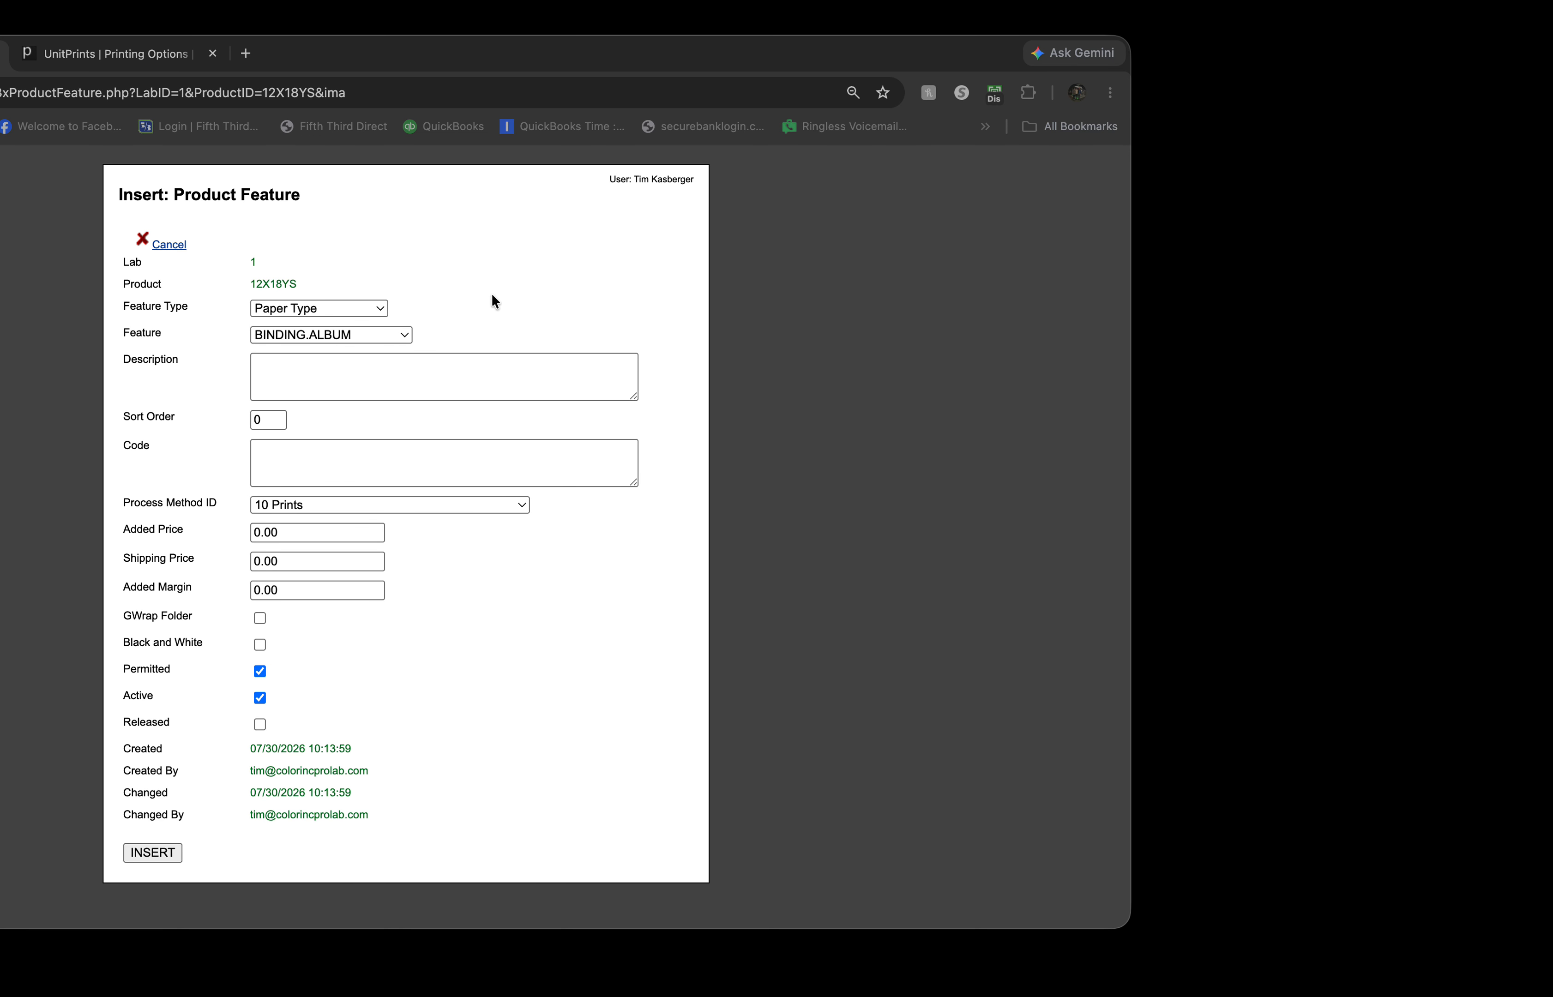
left_click(385, 334)
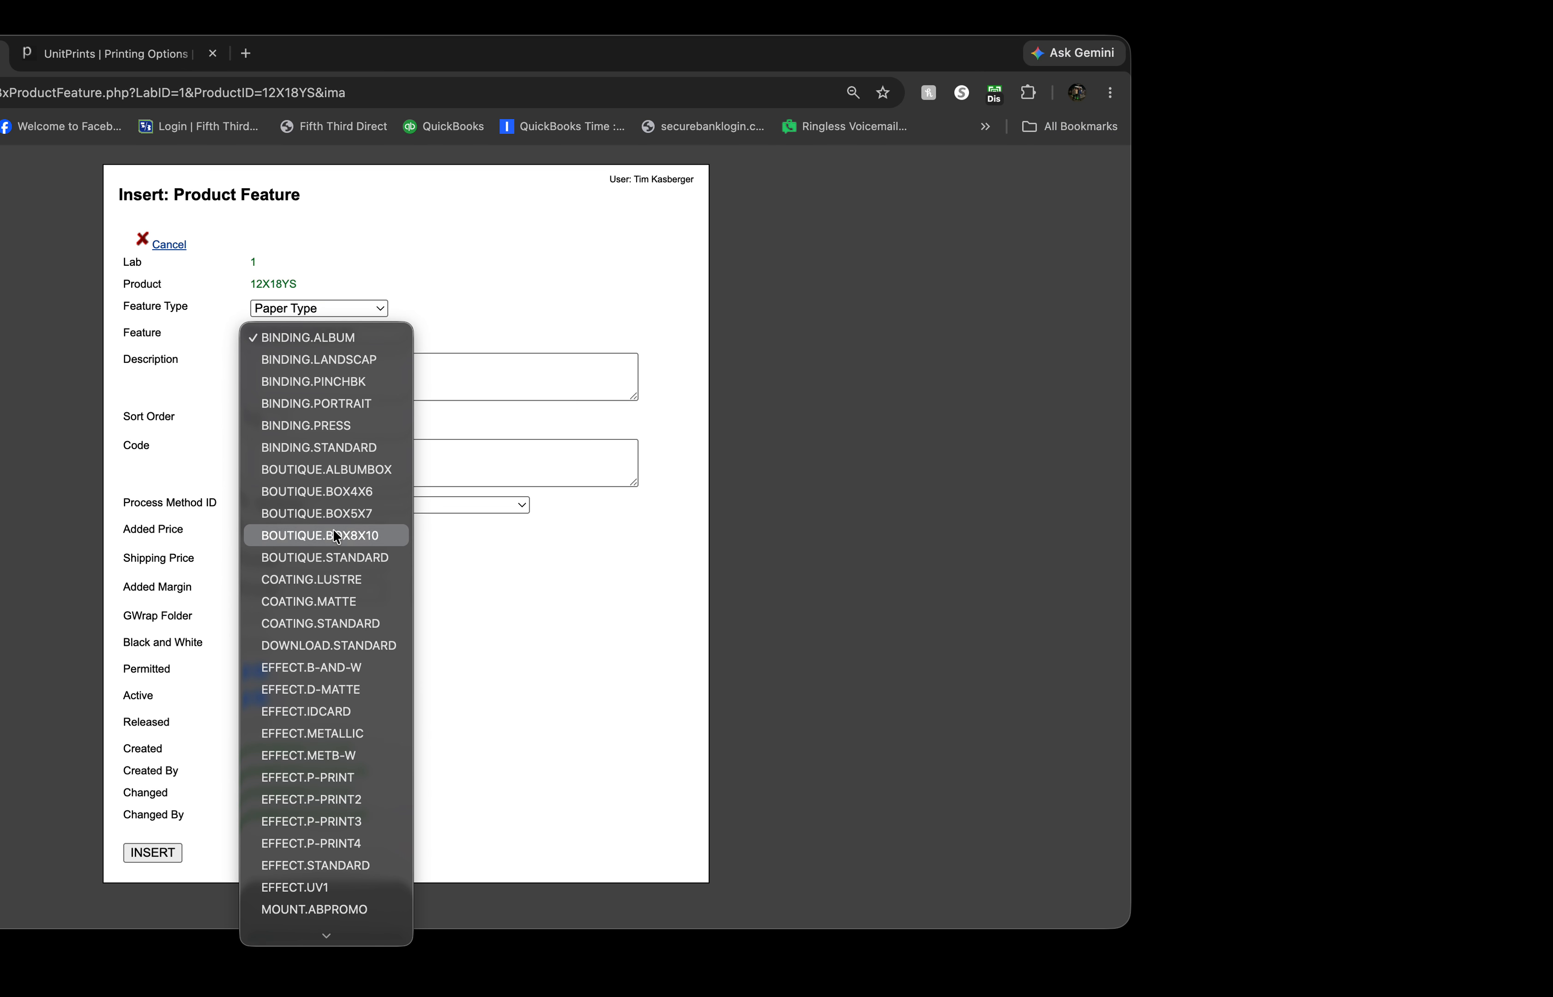
scroll(310, 596, "down", 3)
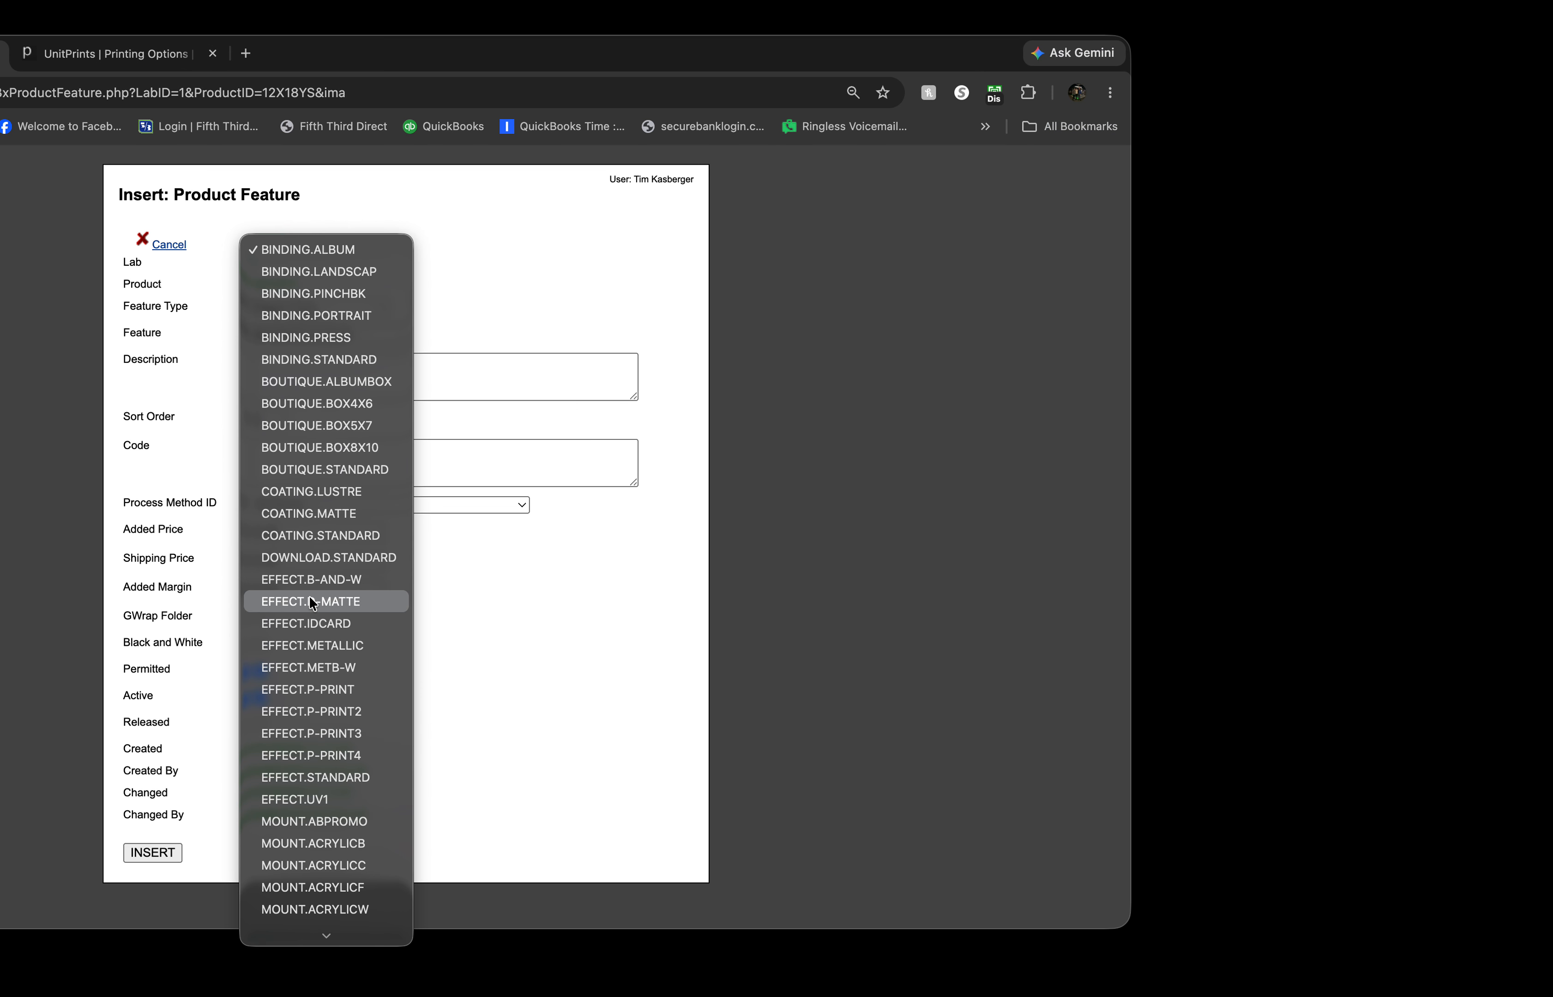
left_click(338, 778)
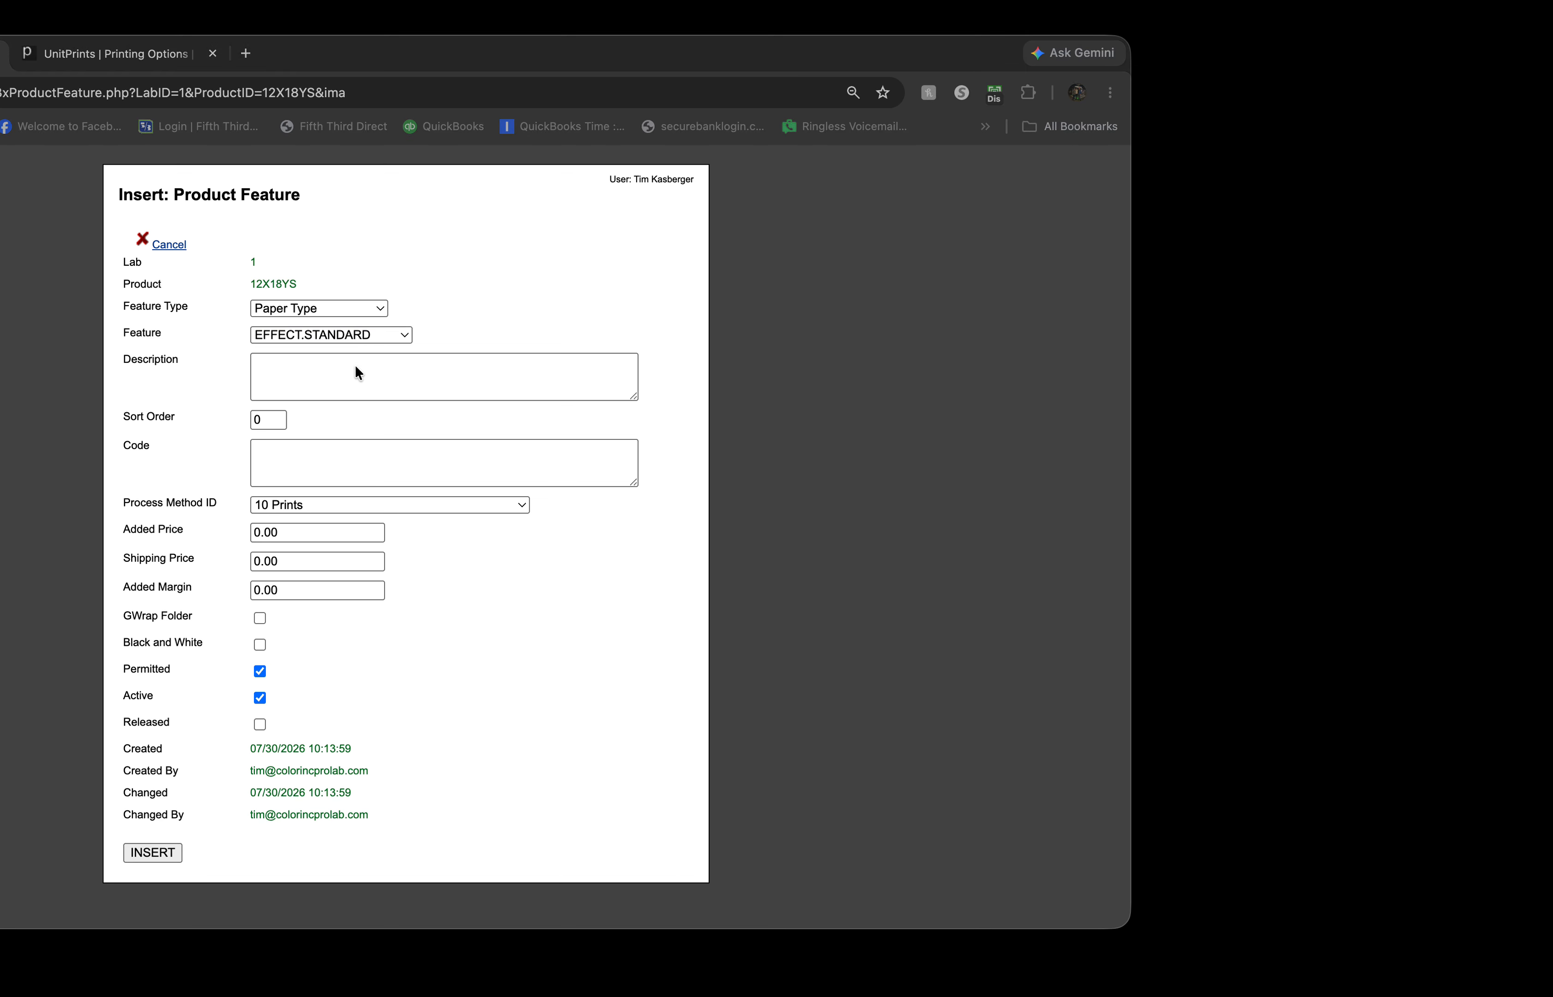
Step: Enter "UV Print" as the Paper Type feature's description and set its process method to 120 Press Print
left_click(328, 366)
type("U")
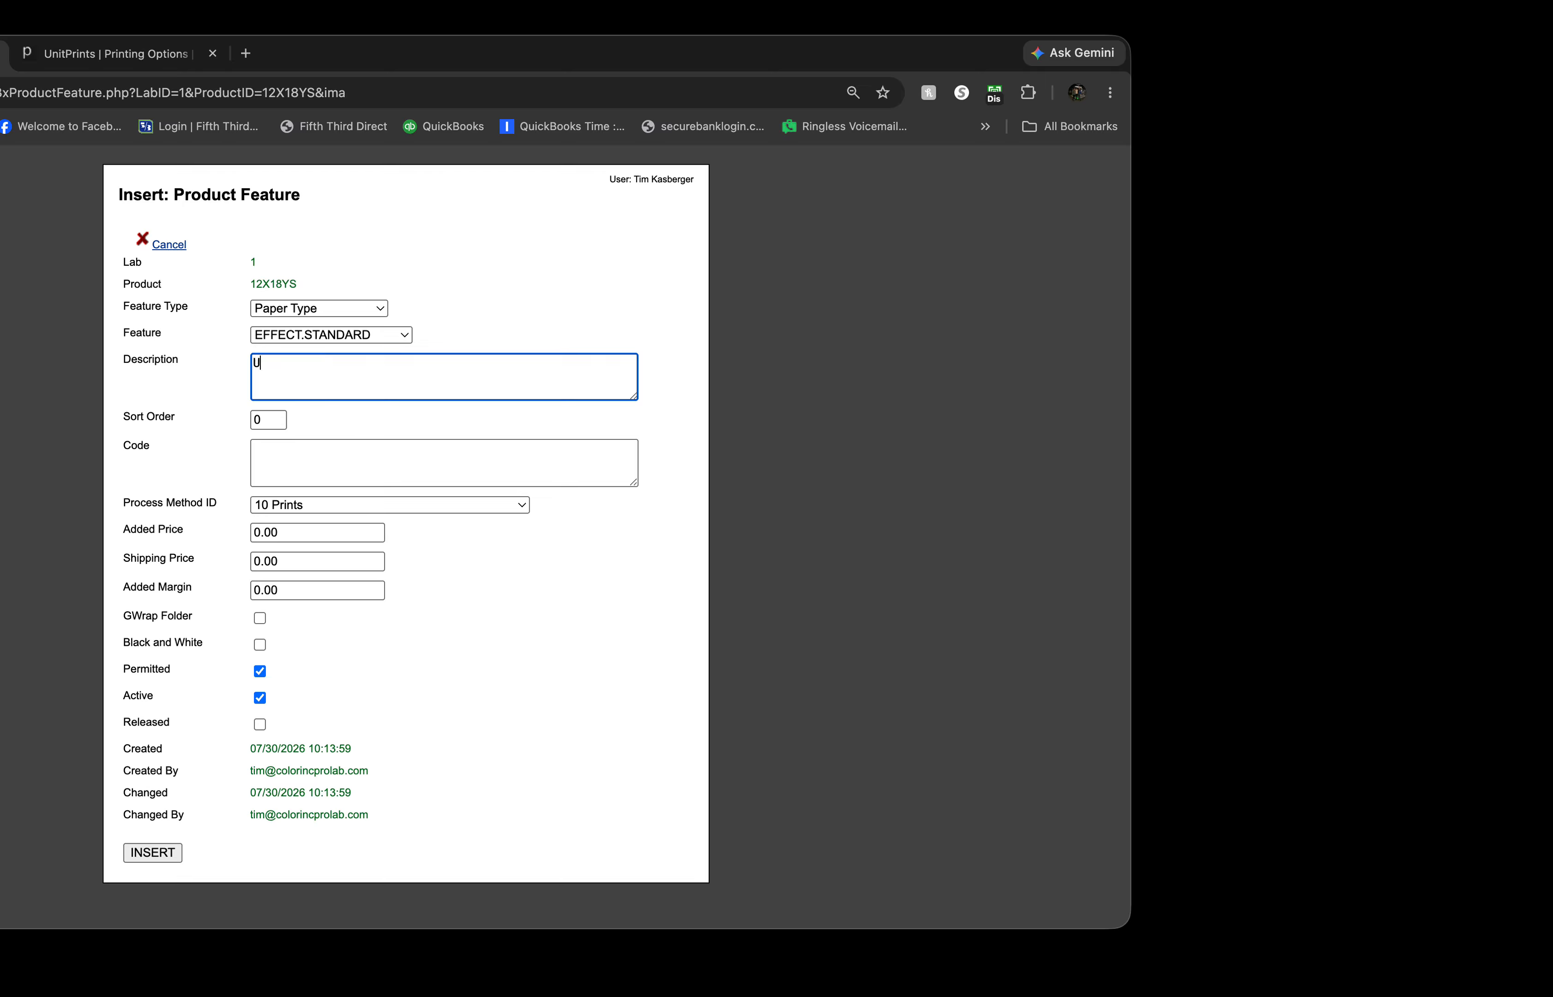
type("V Print")
left_click(520, 503)
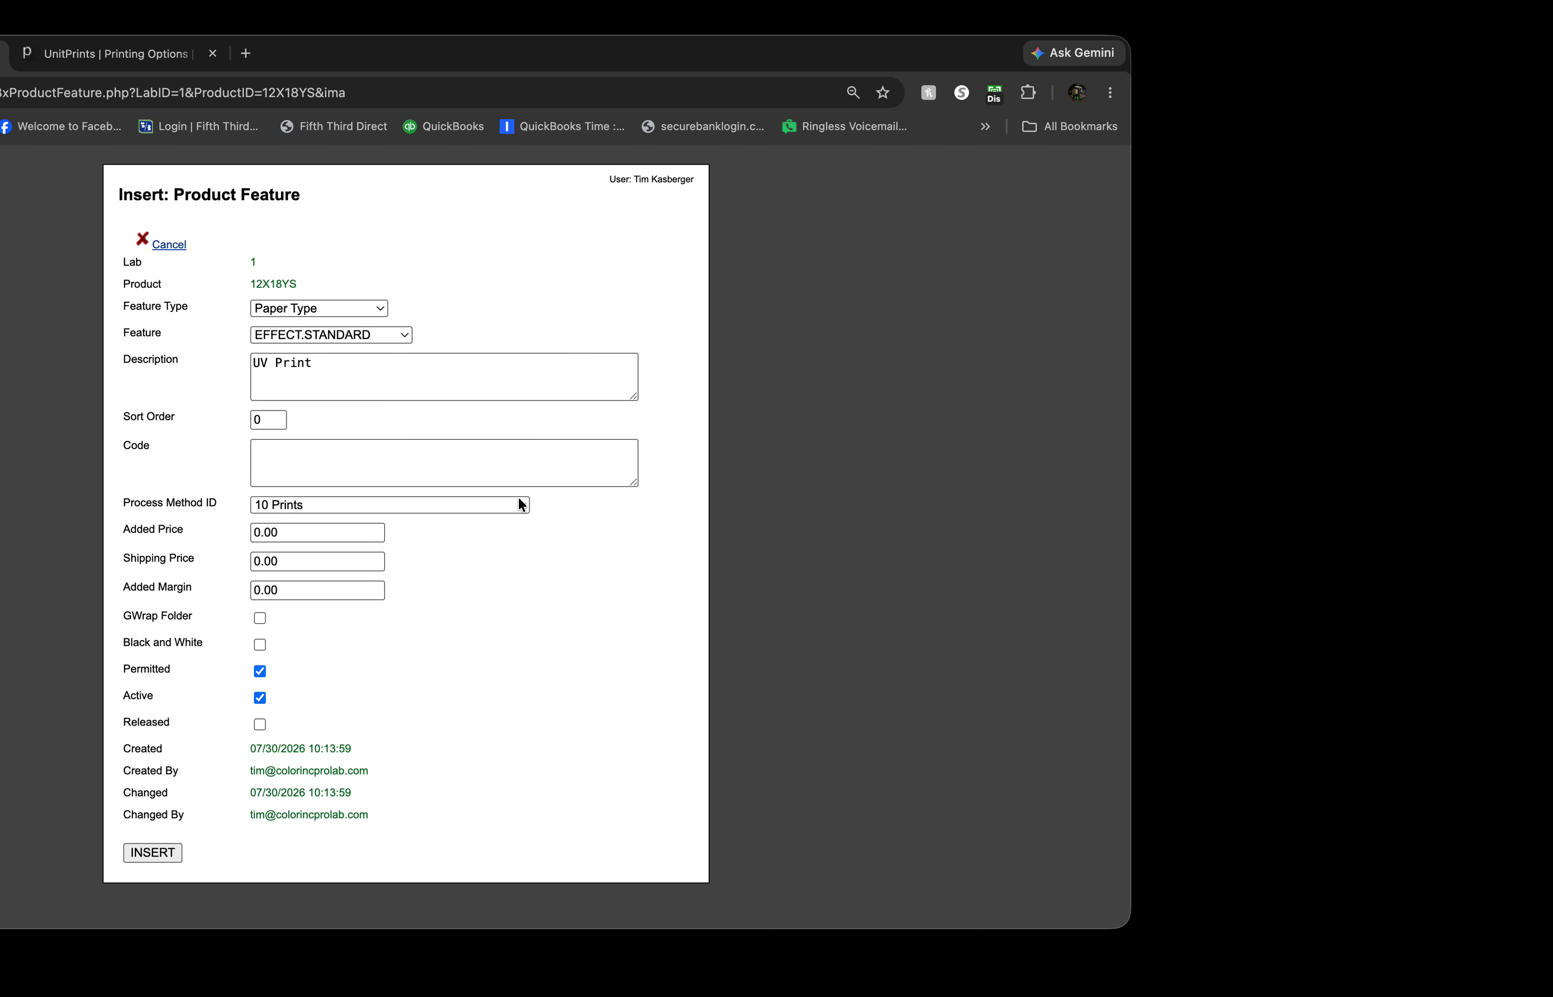
scroll(414, 642, "down", 4)
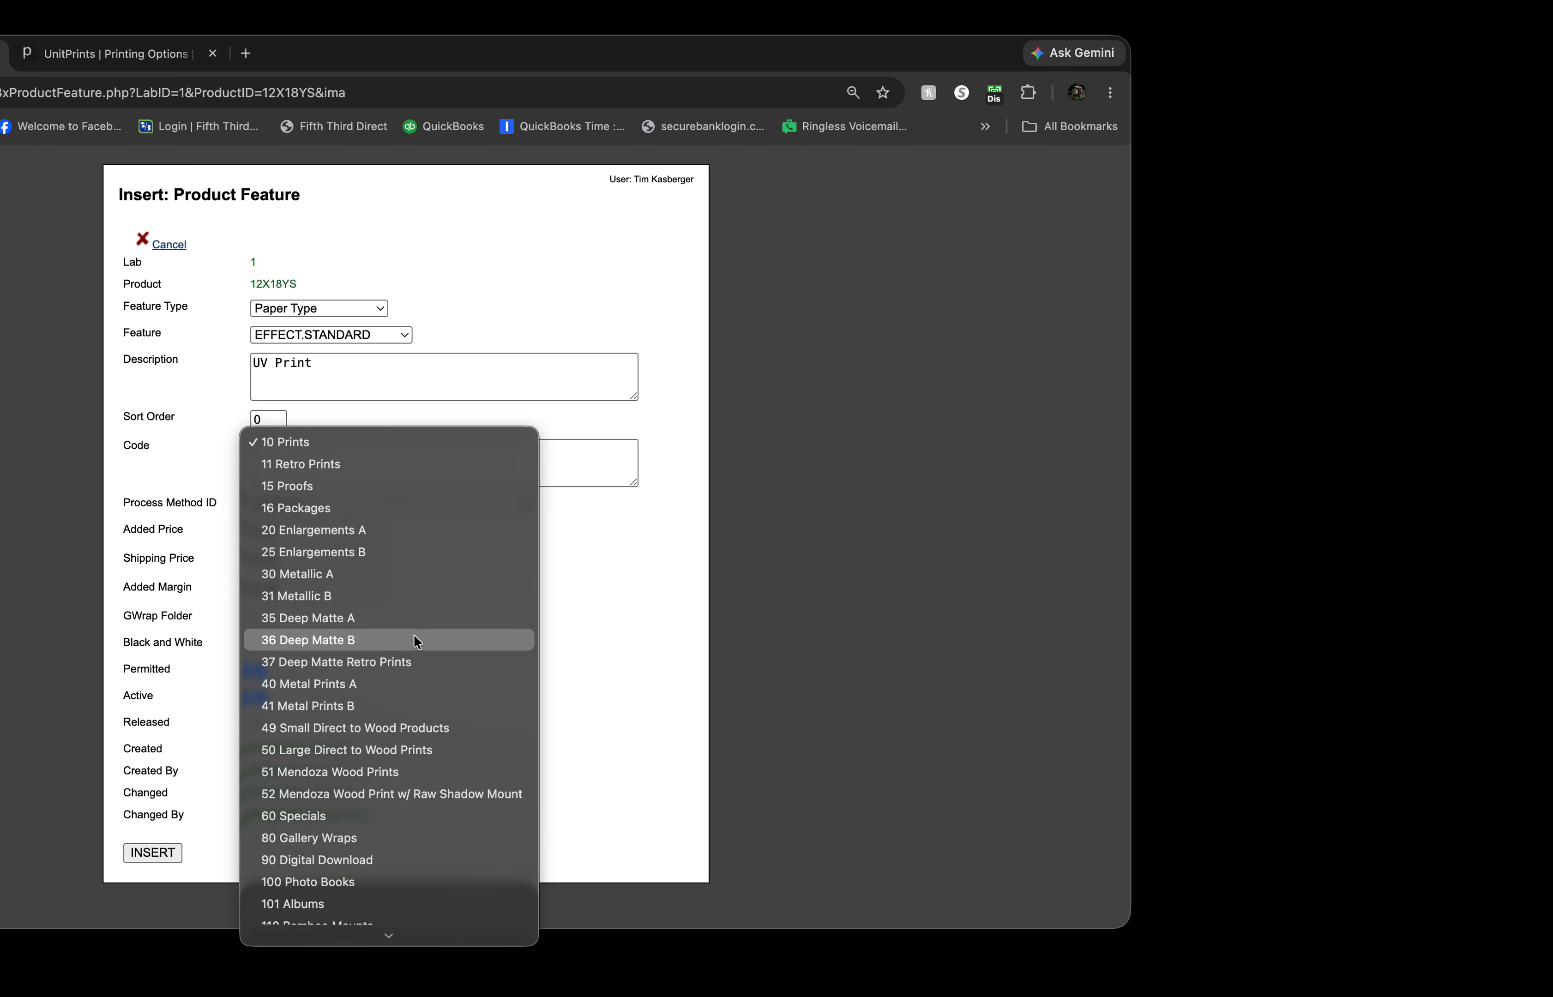
left_click(371, 931)
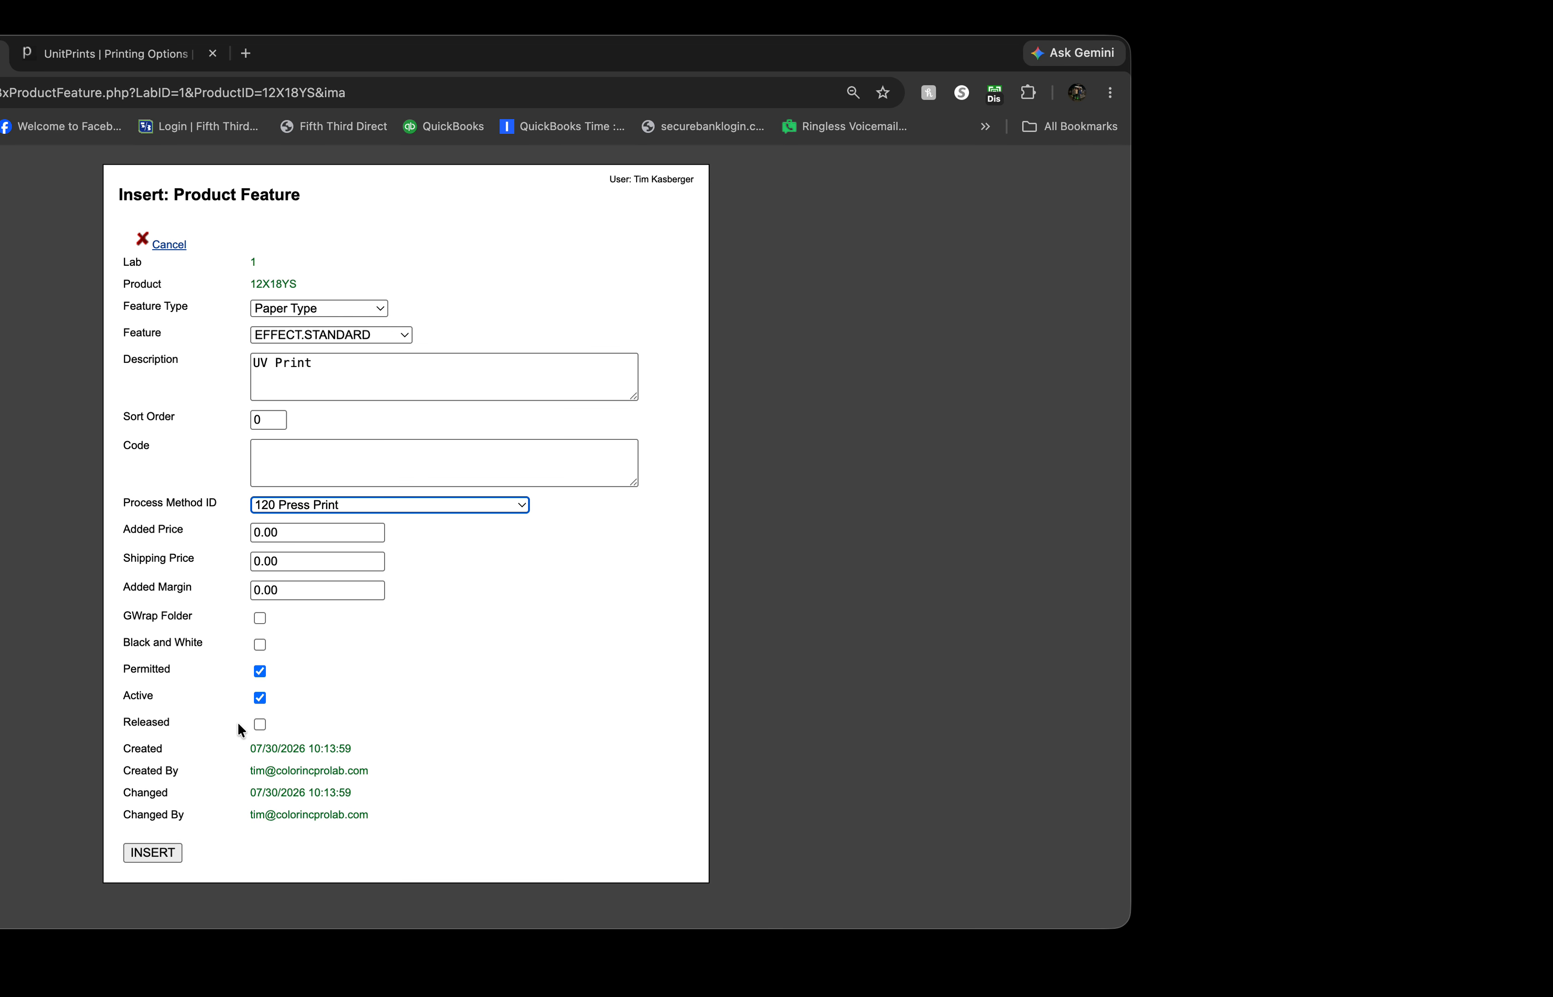
Step: Mark the Paper Type feature as Released and GWrap Folder, and insert it into the 12X18YS product
left_click(260, 731)
left_click(260, 619)
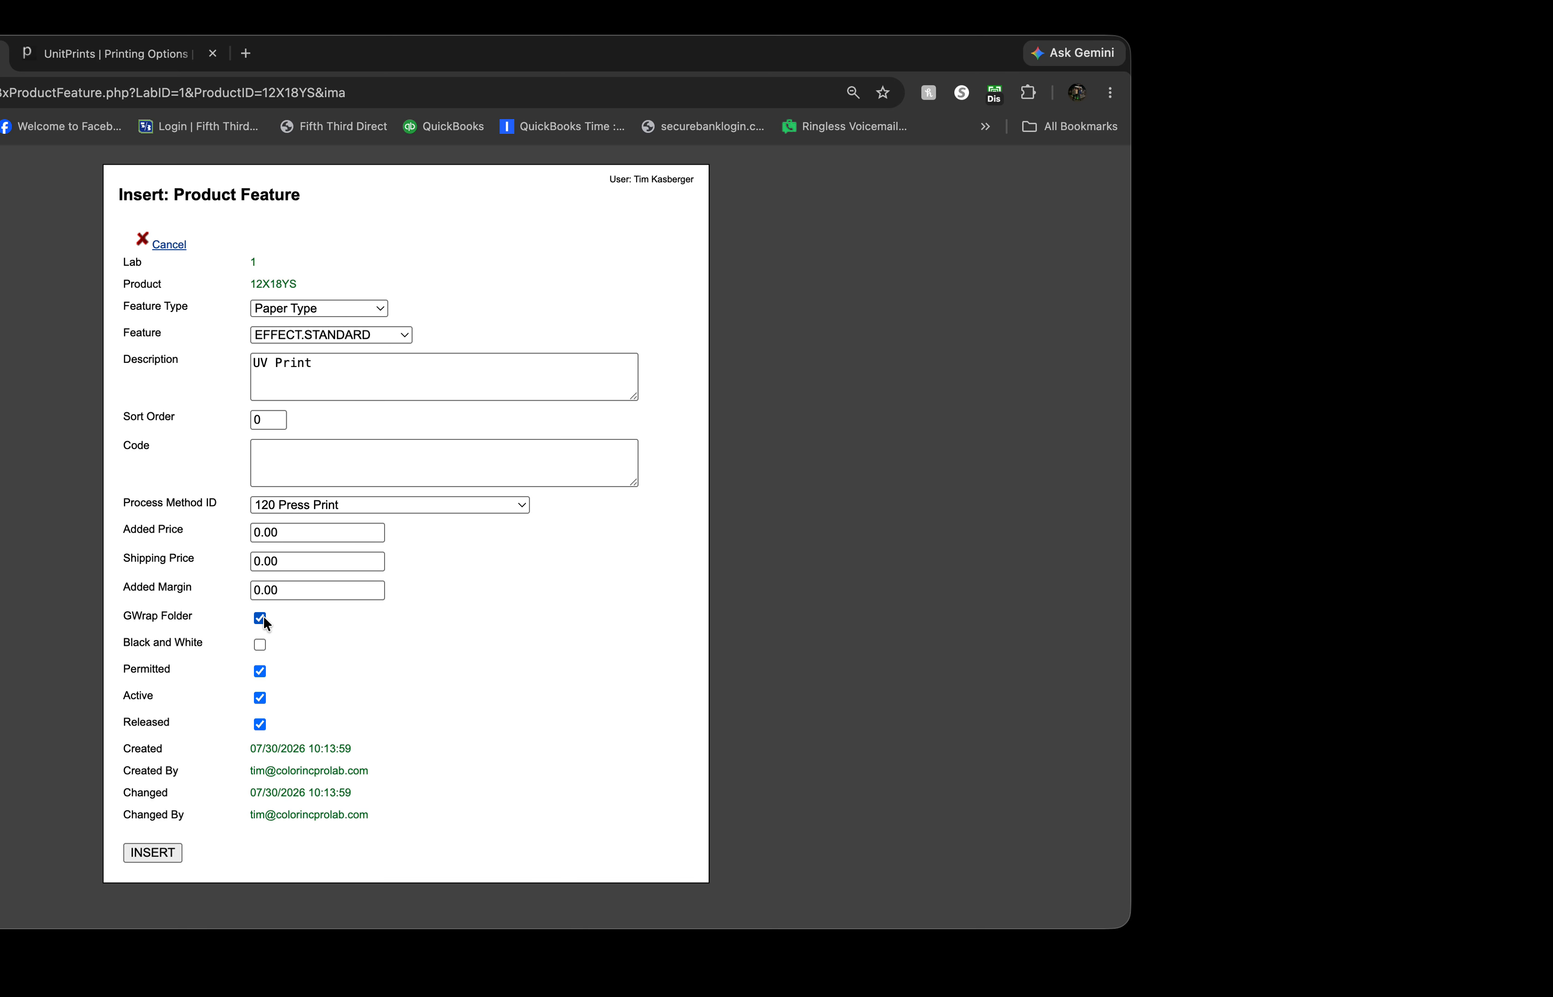
left_click(162, 856)
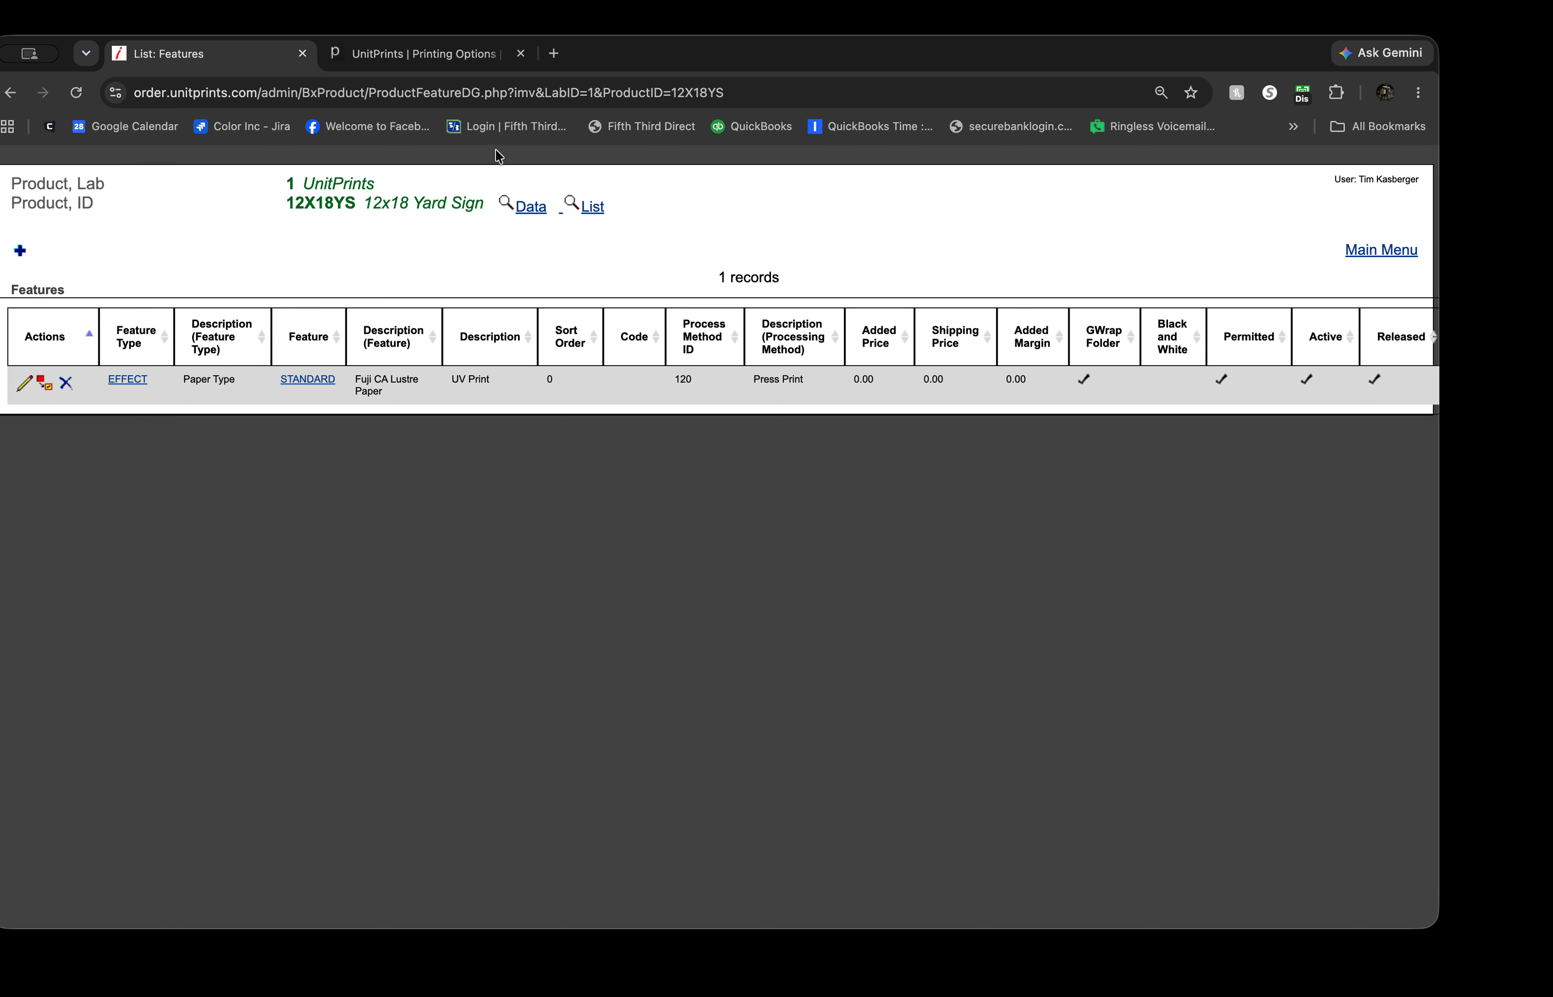
Step: Try to capture a screenshot of part of the 12X18YS feature list
left_click_drag(1119, 52, 1092, 52)
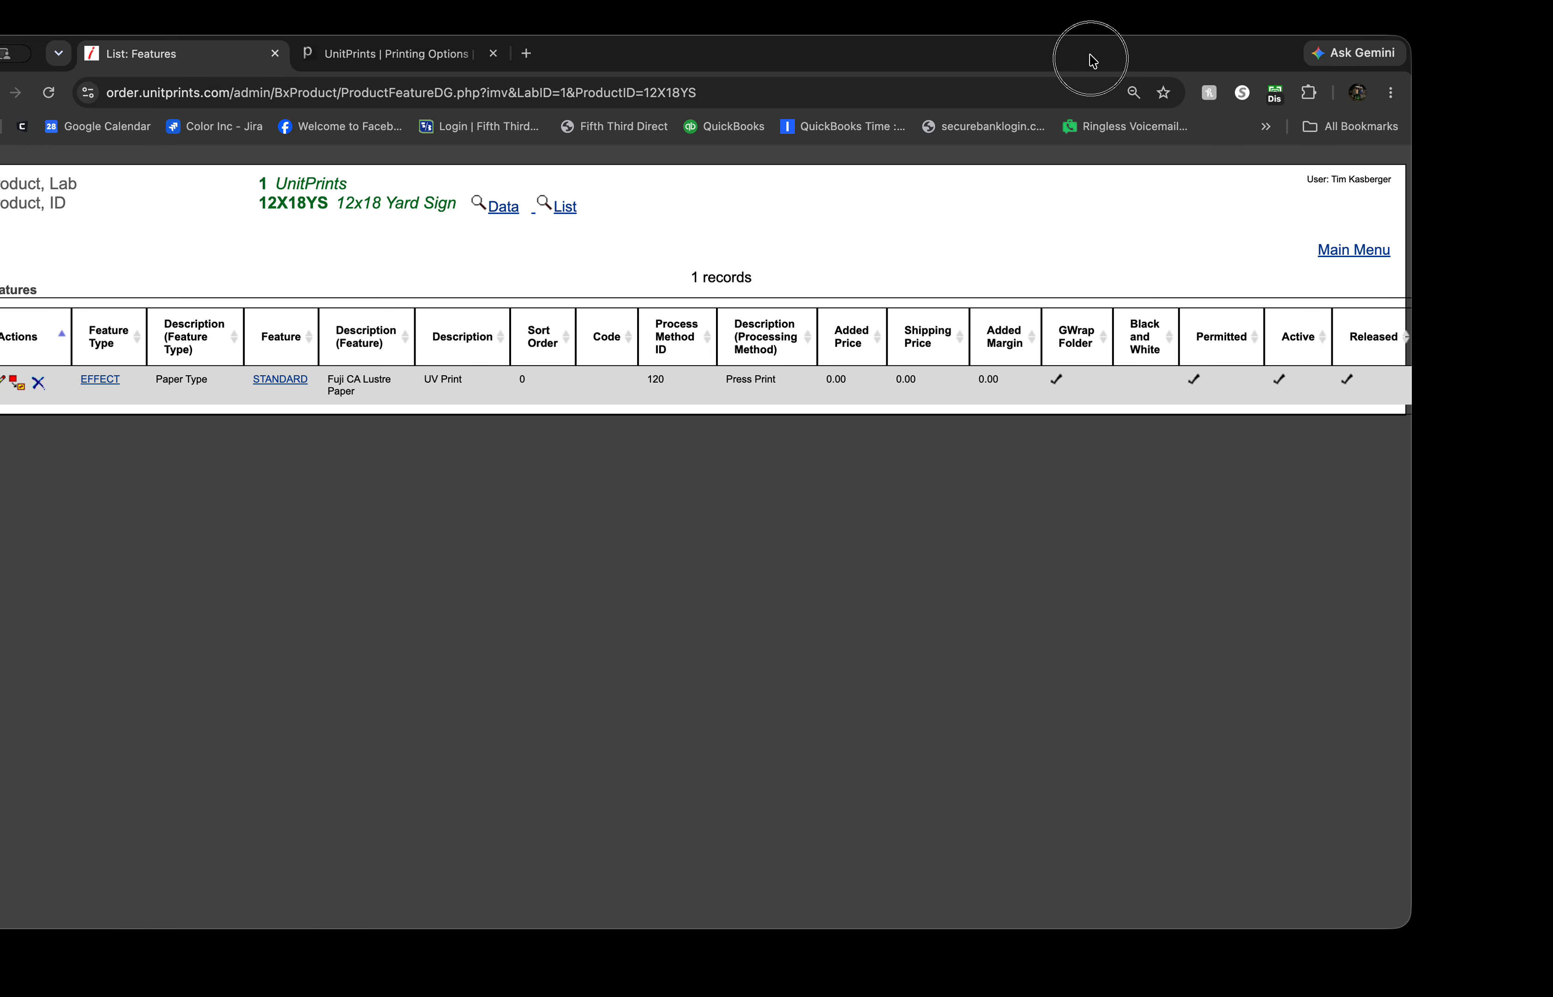
key("super+shift+4")
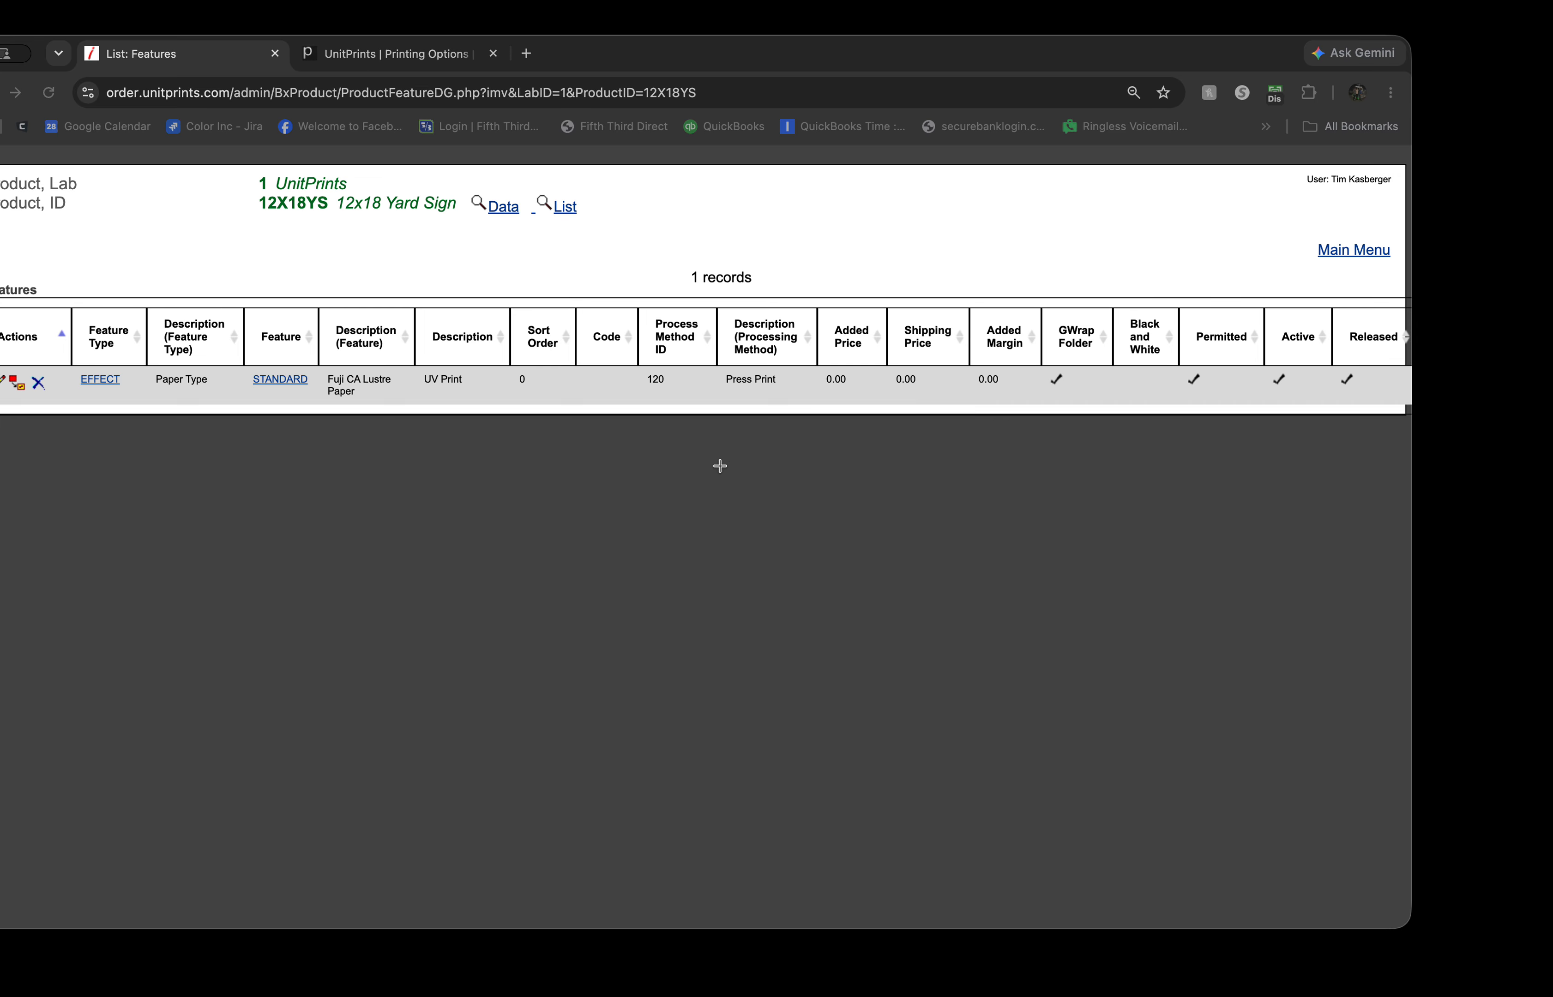
key("Escape")
key("super+shift+4")
key("Escape")
key("super+shift+4")
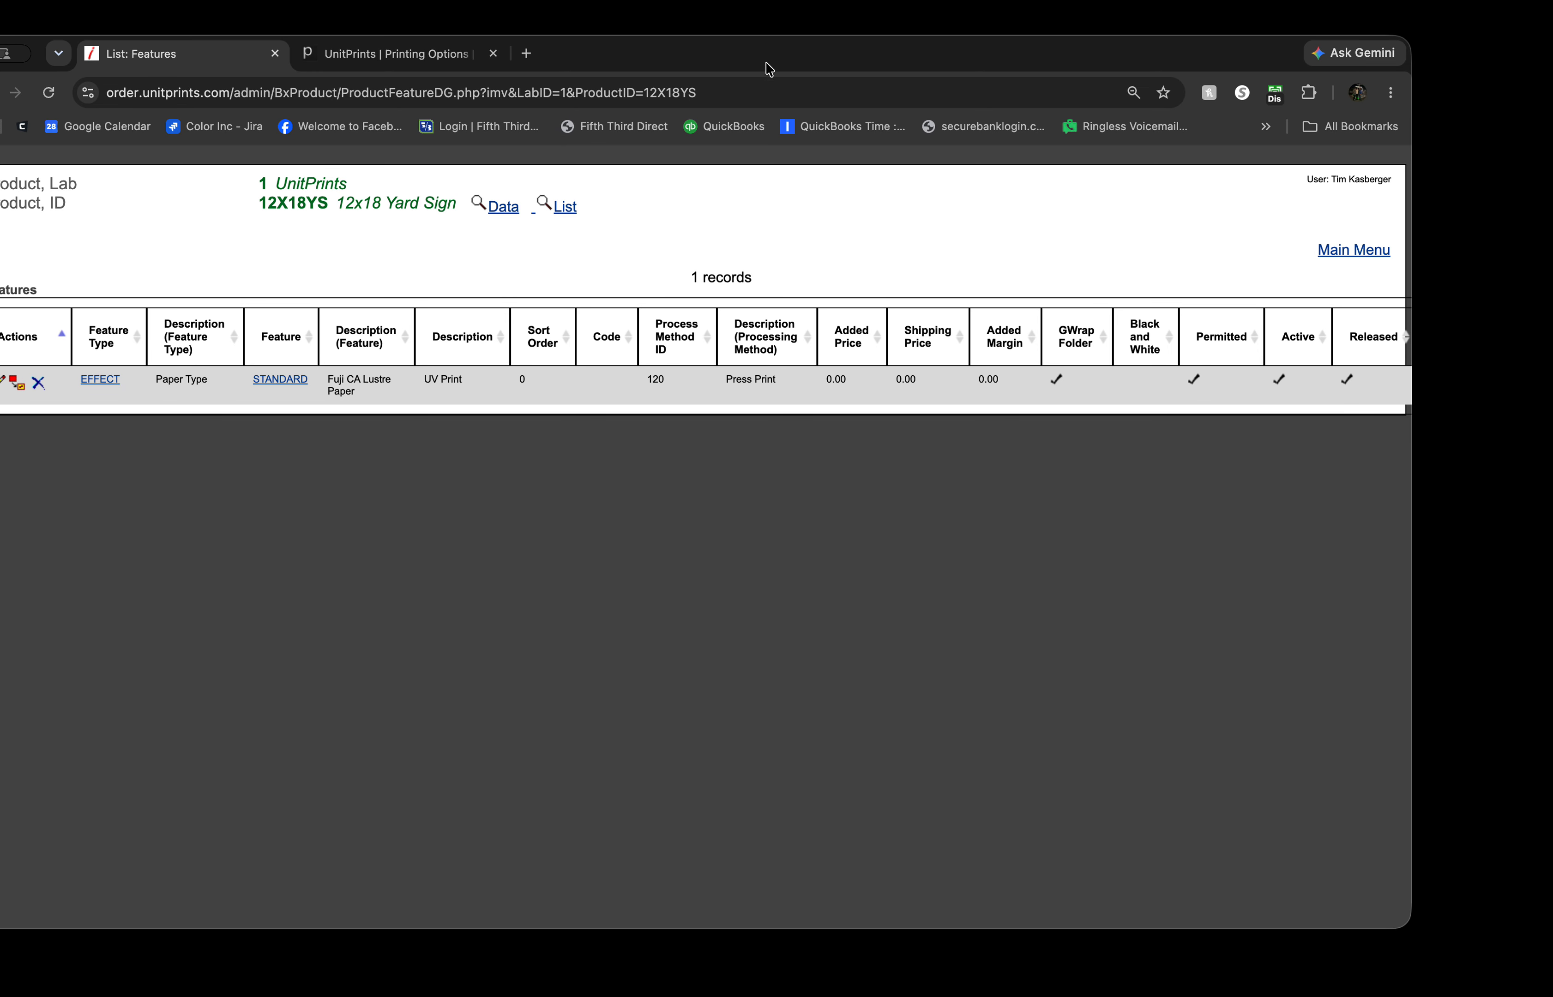
Step: Start another product feature for 12X18YS with feature type Mounting/Finishing and feature MOUNT.STANDARD
left_click_drag(766, 62, 909, 46)
left_click(136, 250)
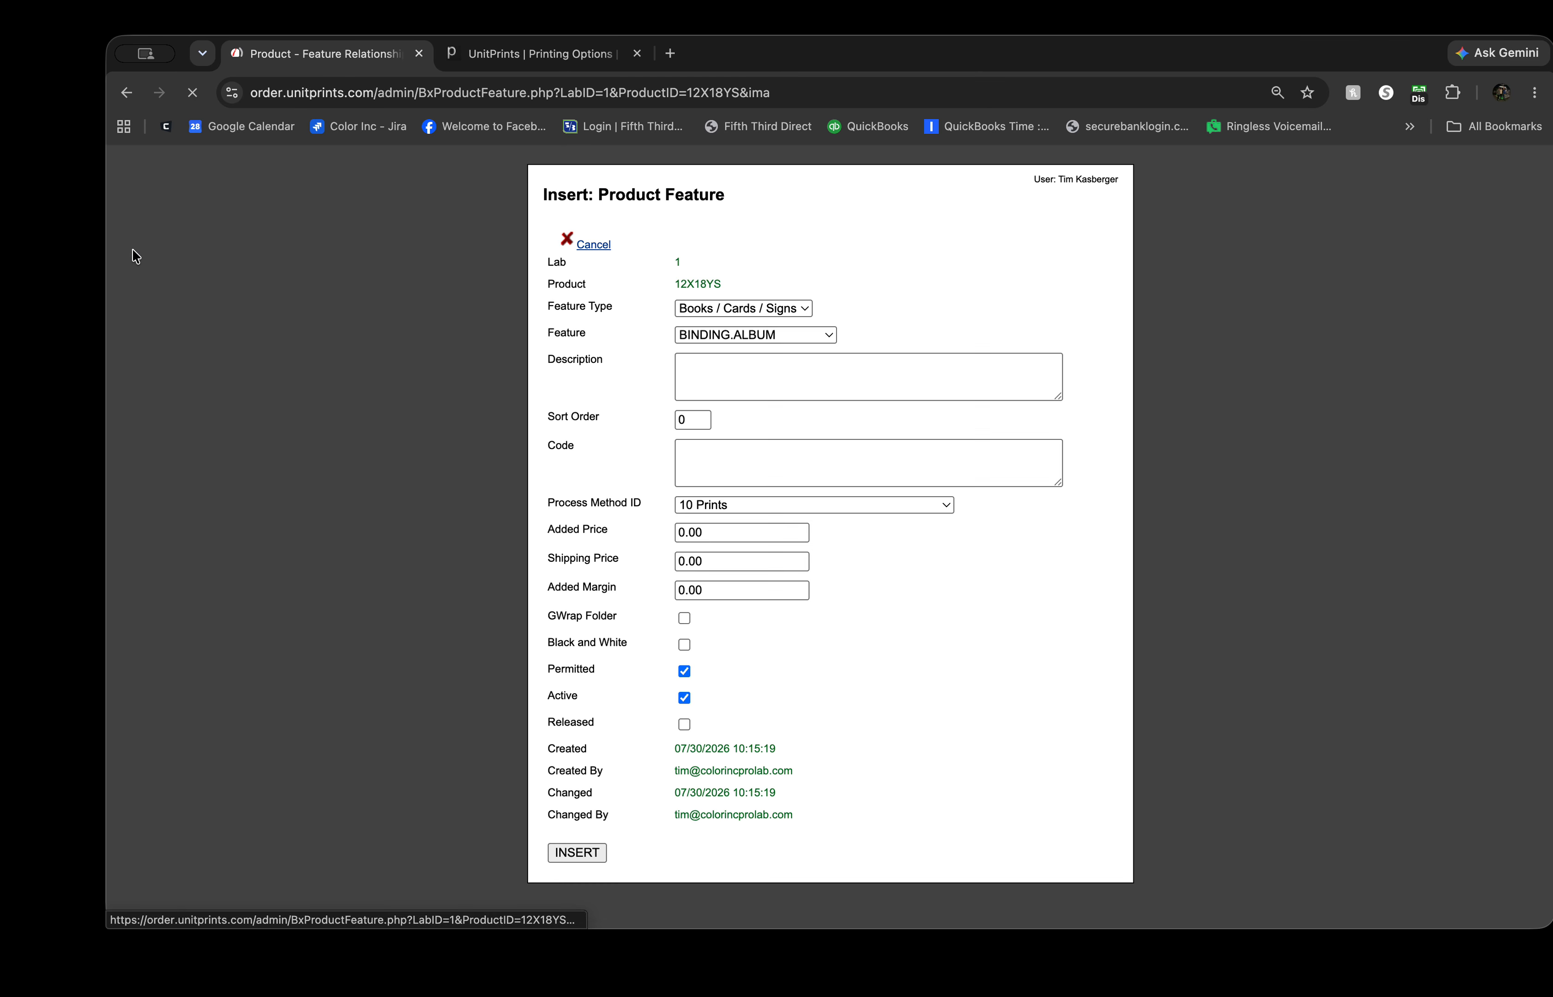
left_click(782, 310)
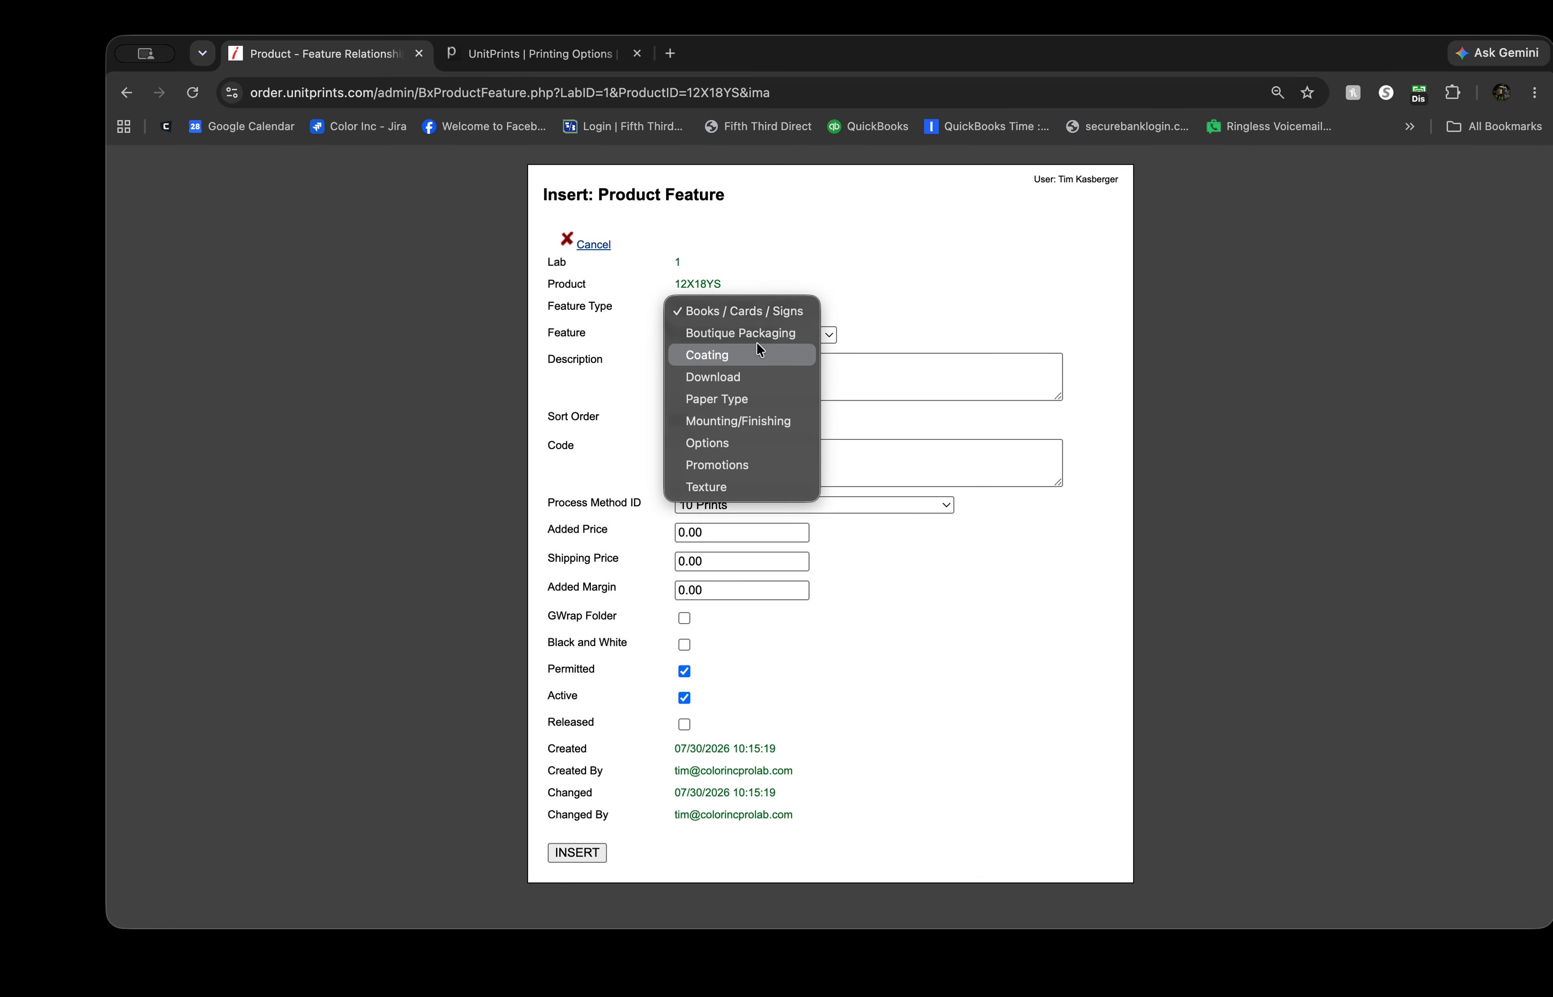
left_click(750, 421)
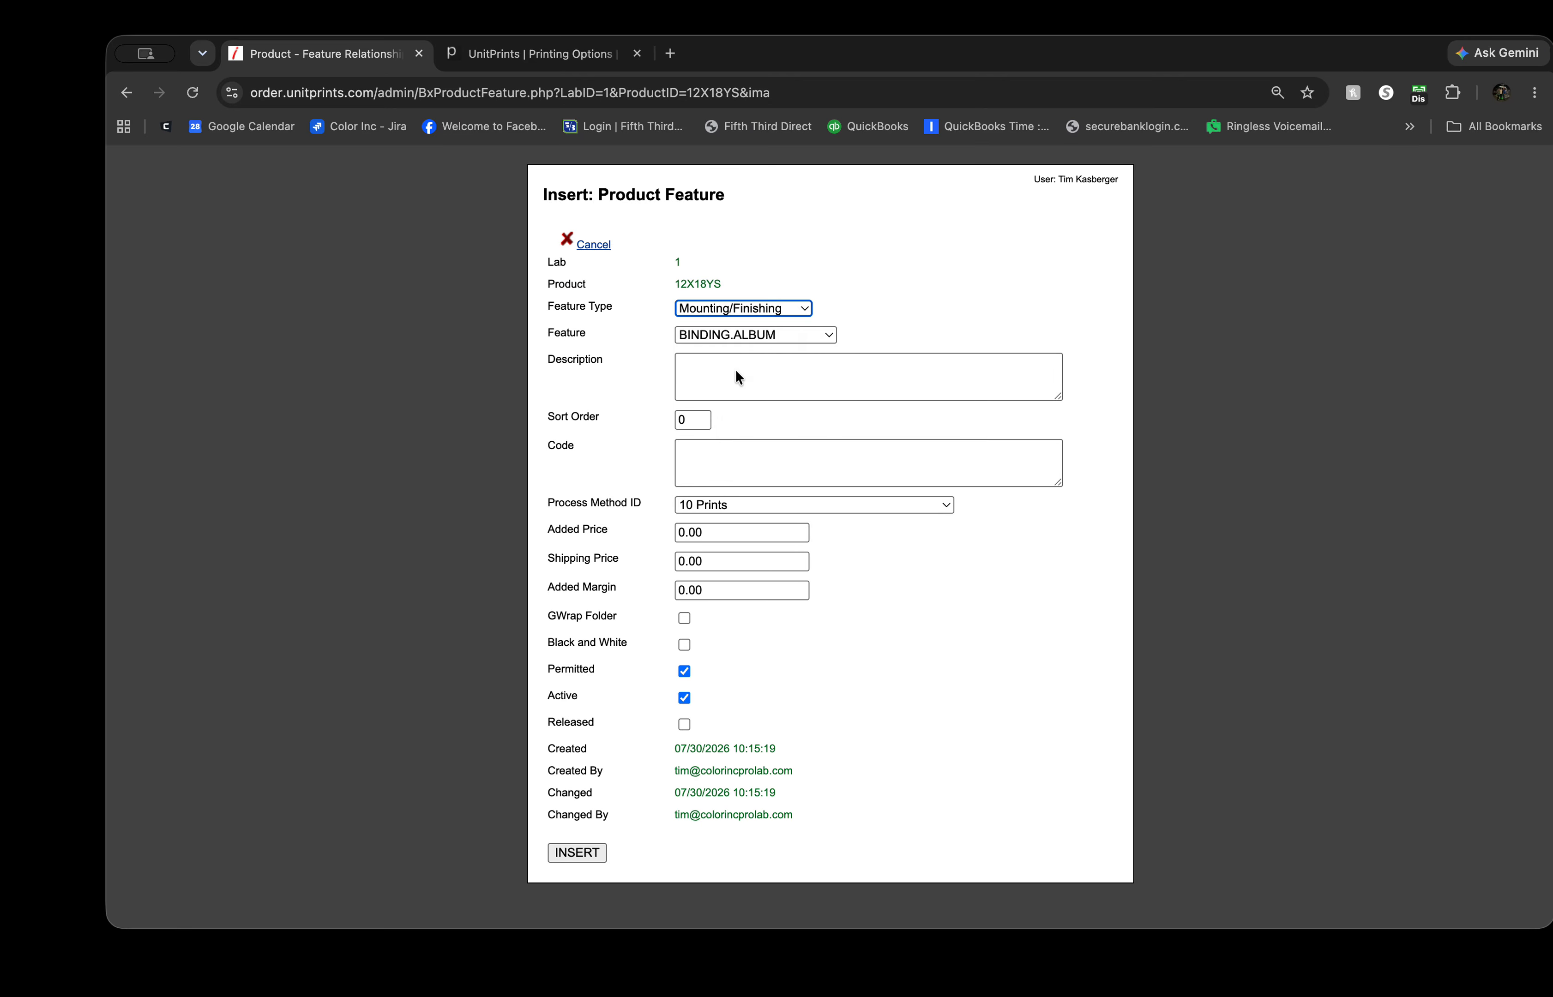
left_click_drag(1167, 47, 1014, 485)
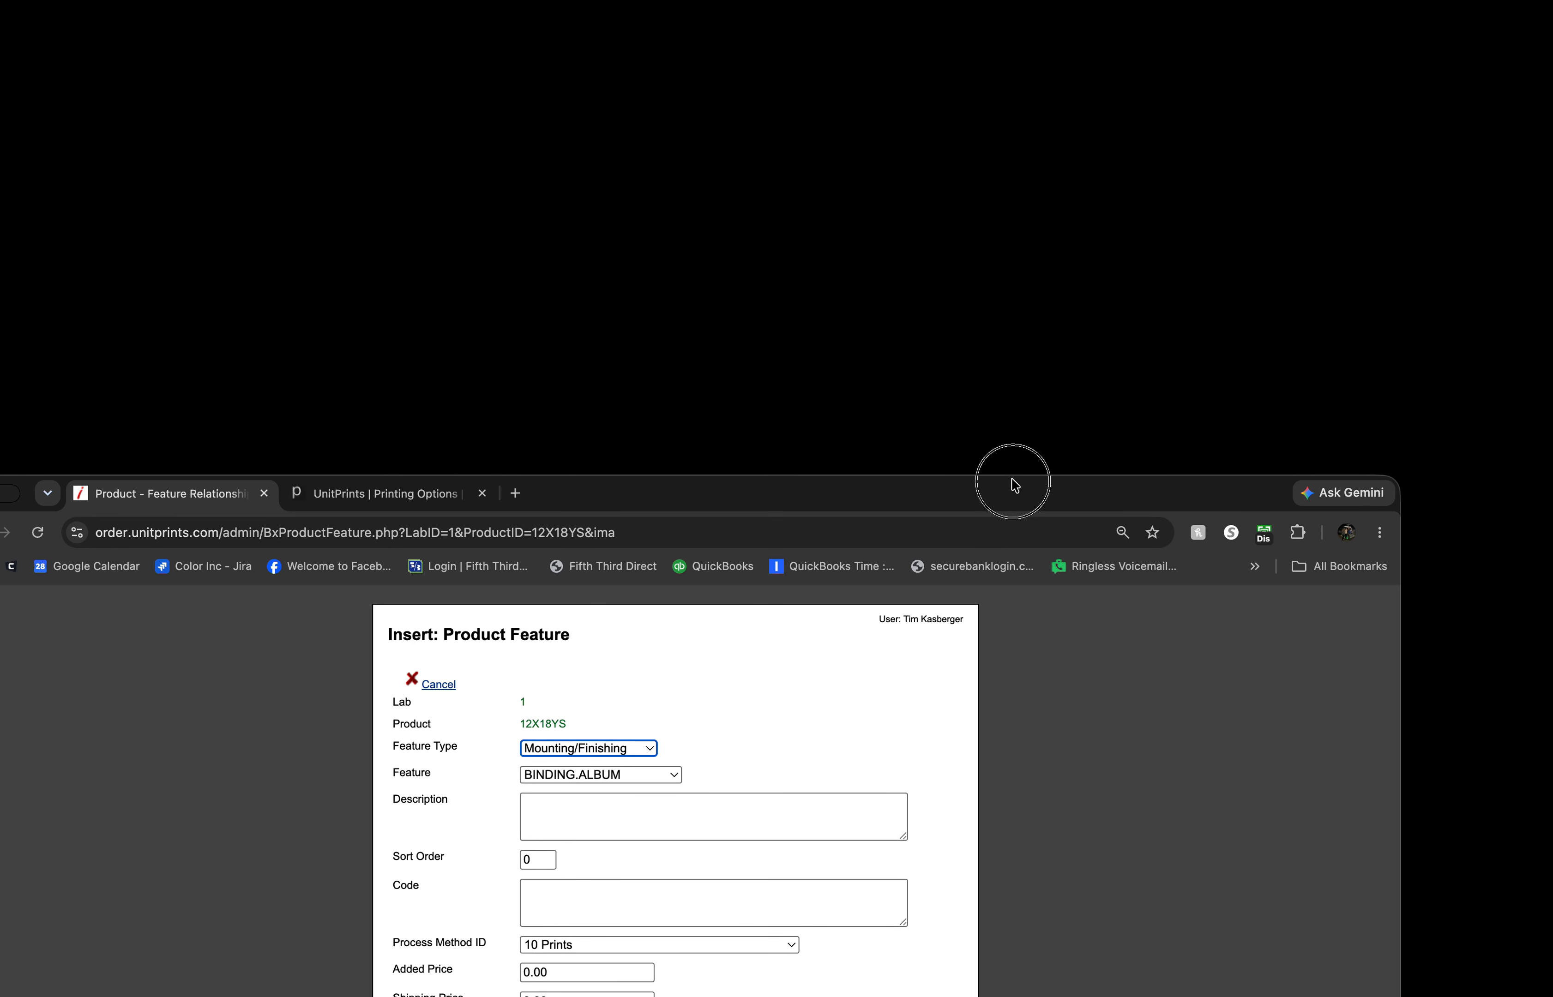
left_click_drag(1014, 484, 1018, 90)
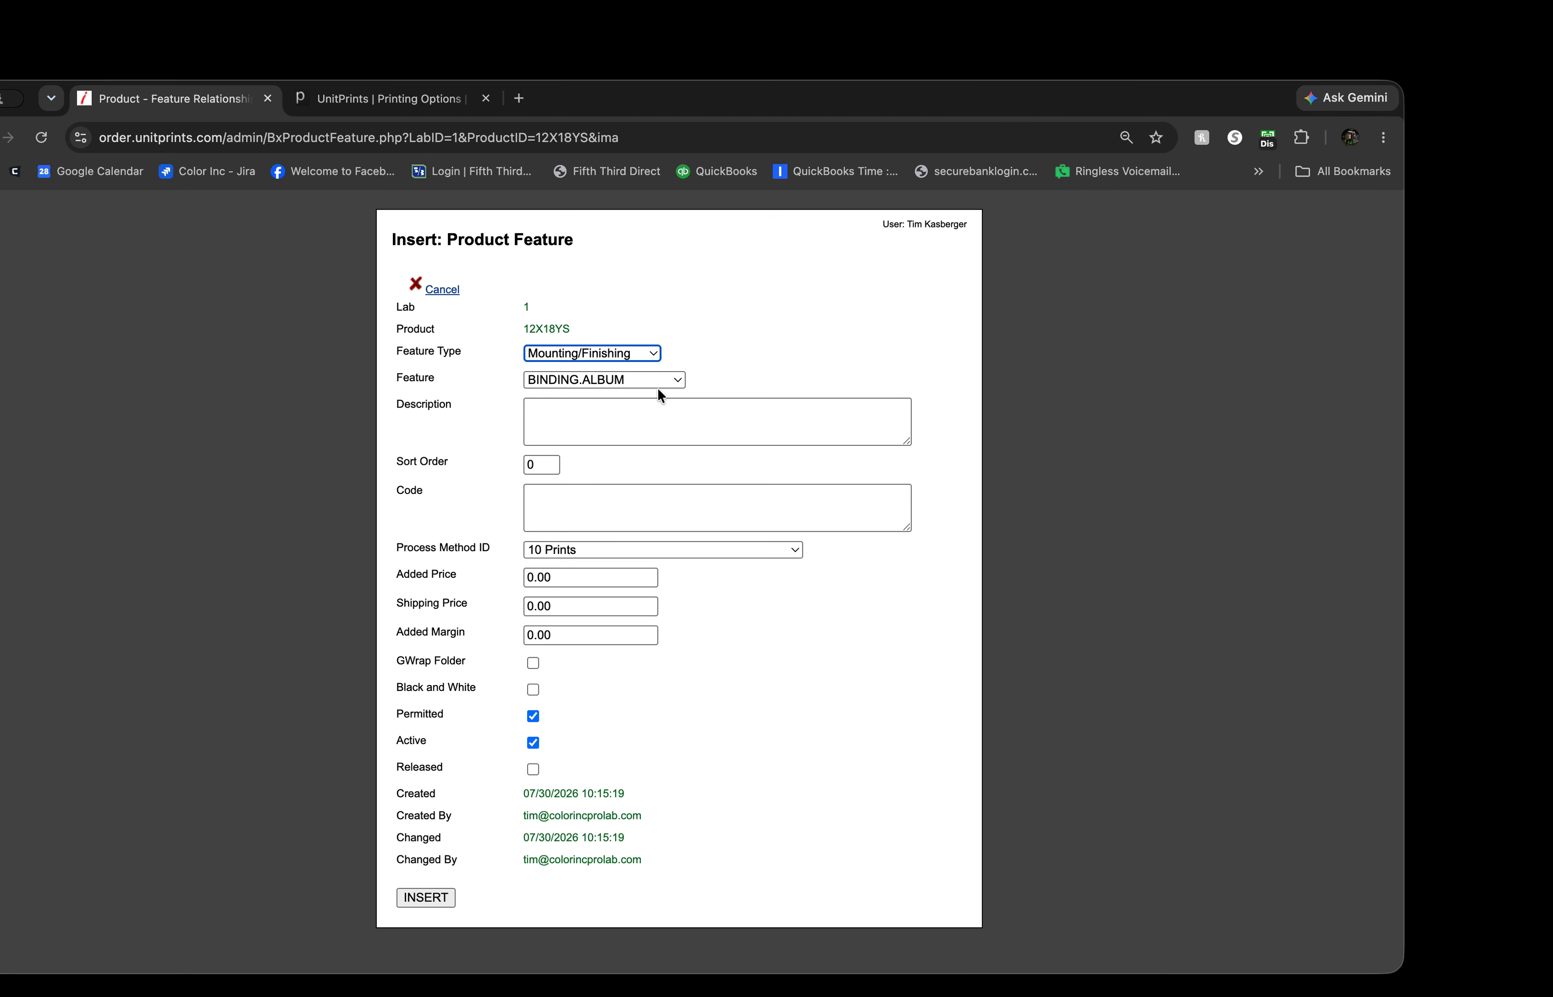
left_click(675, 382)
scroll(584, 644, "down", 5)
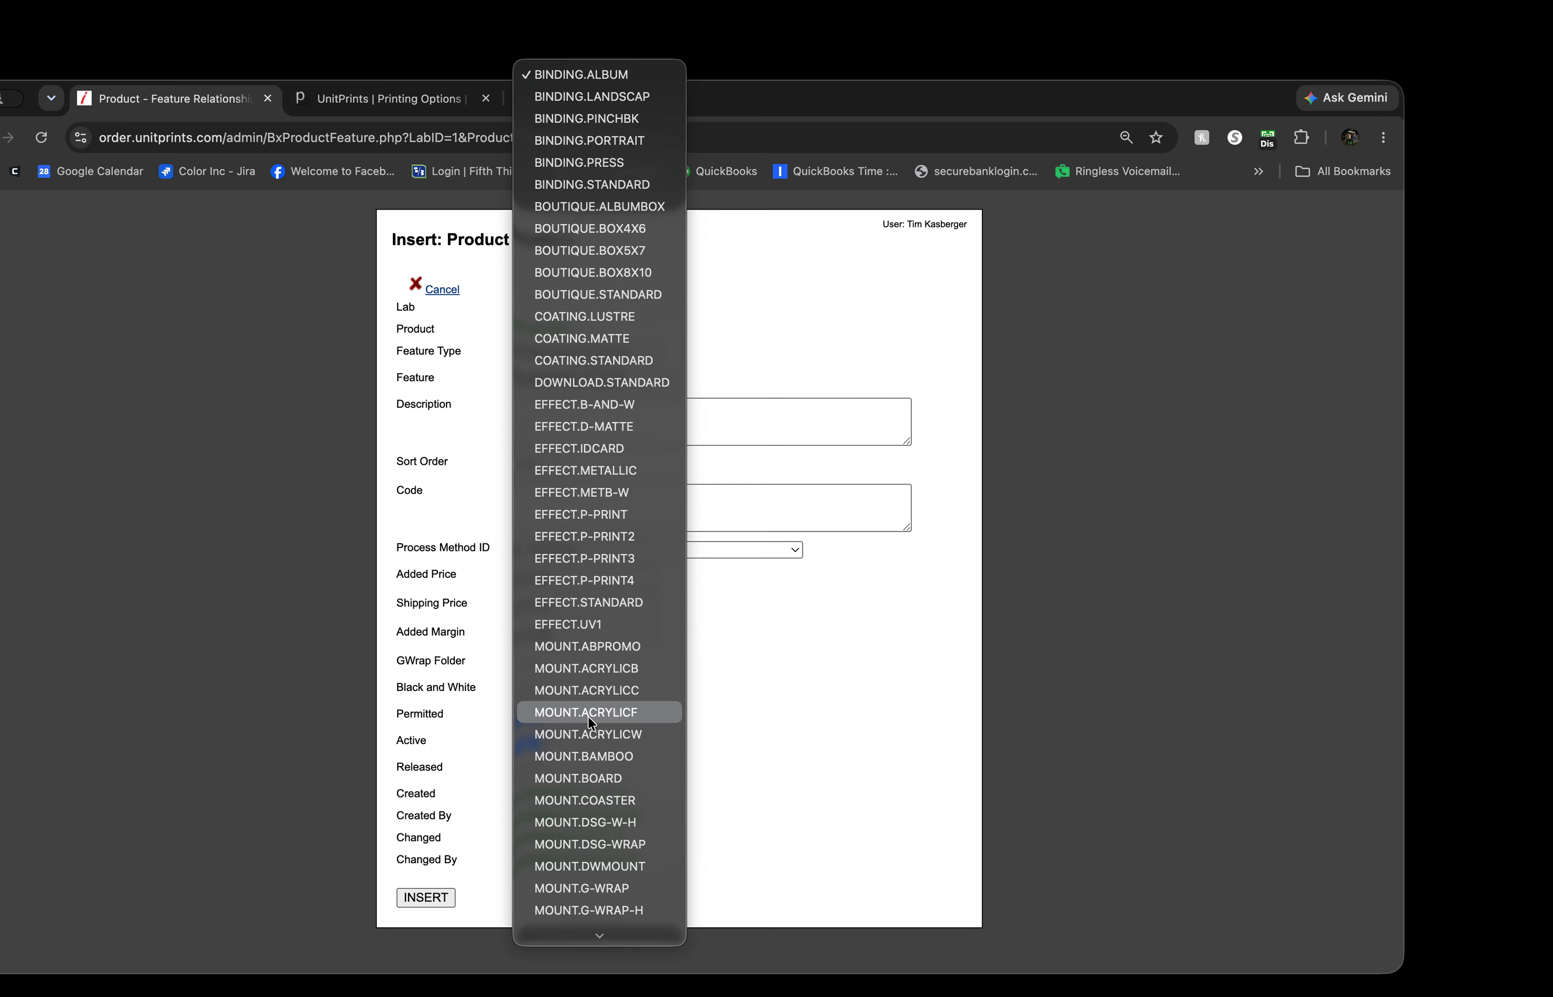
scroll(604, 717, "down", 5)
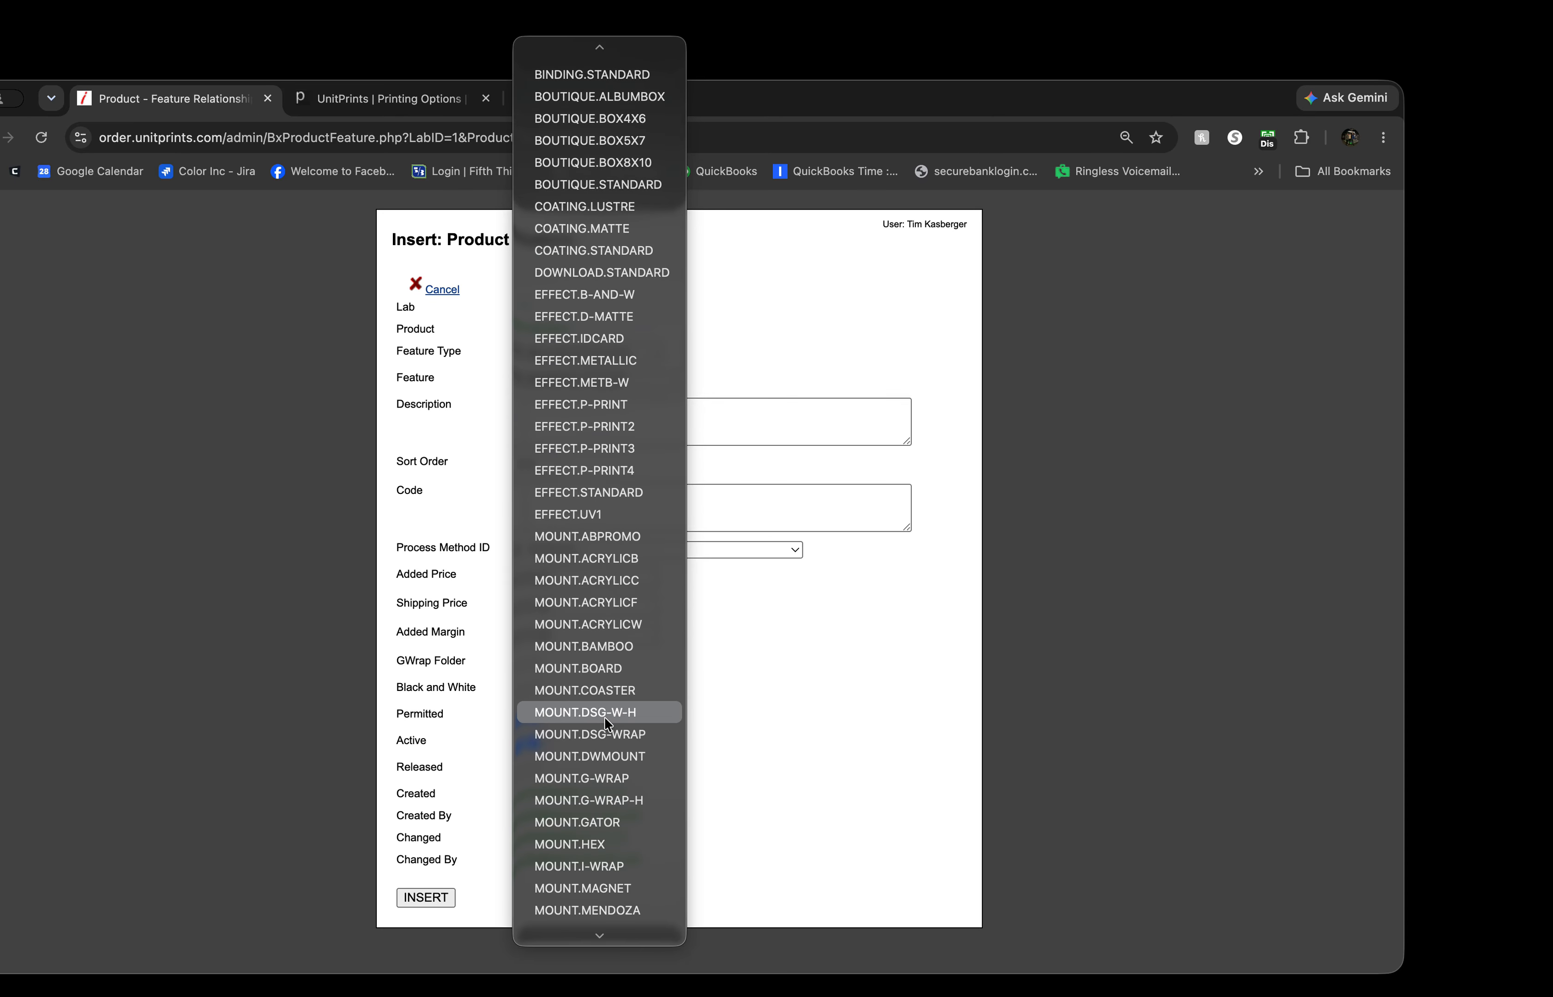
scroll(605, 718, "down", 2)
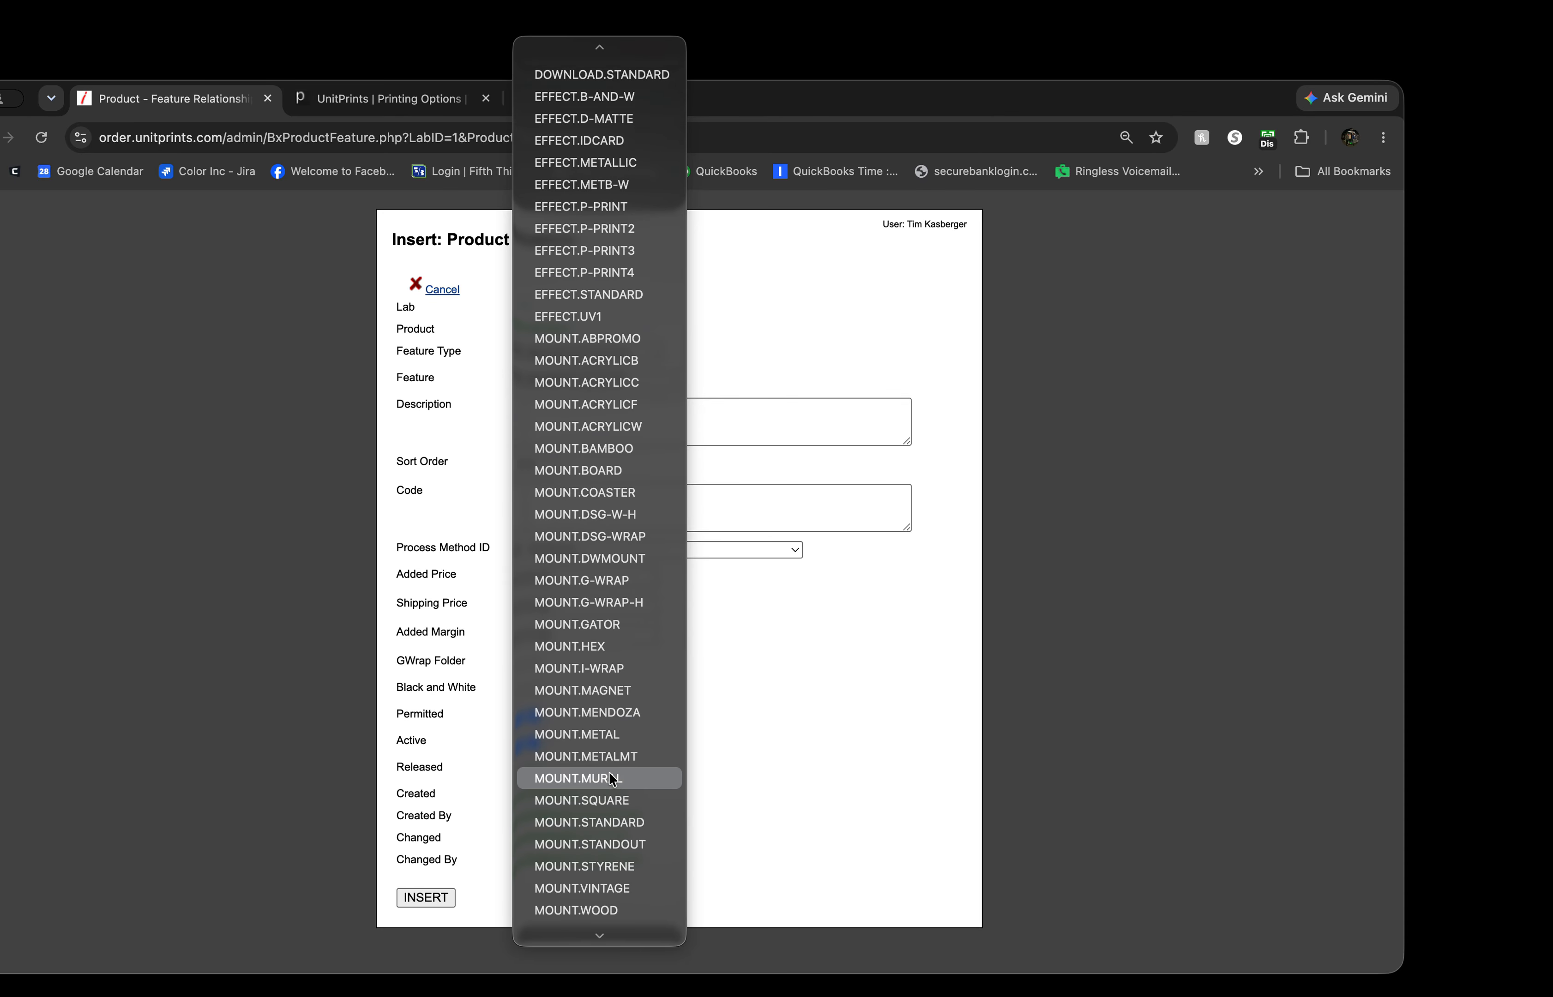
left_click(616, 821)
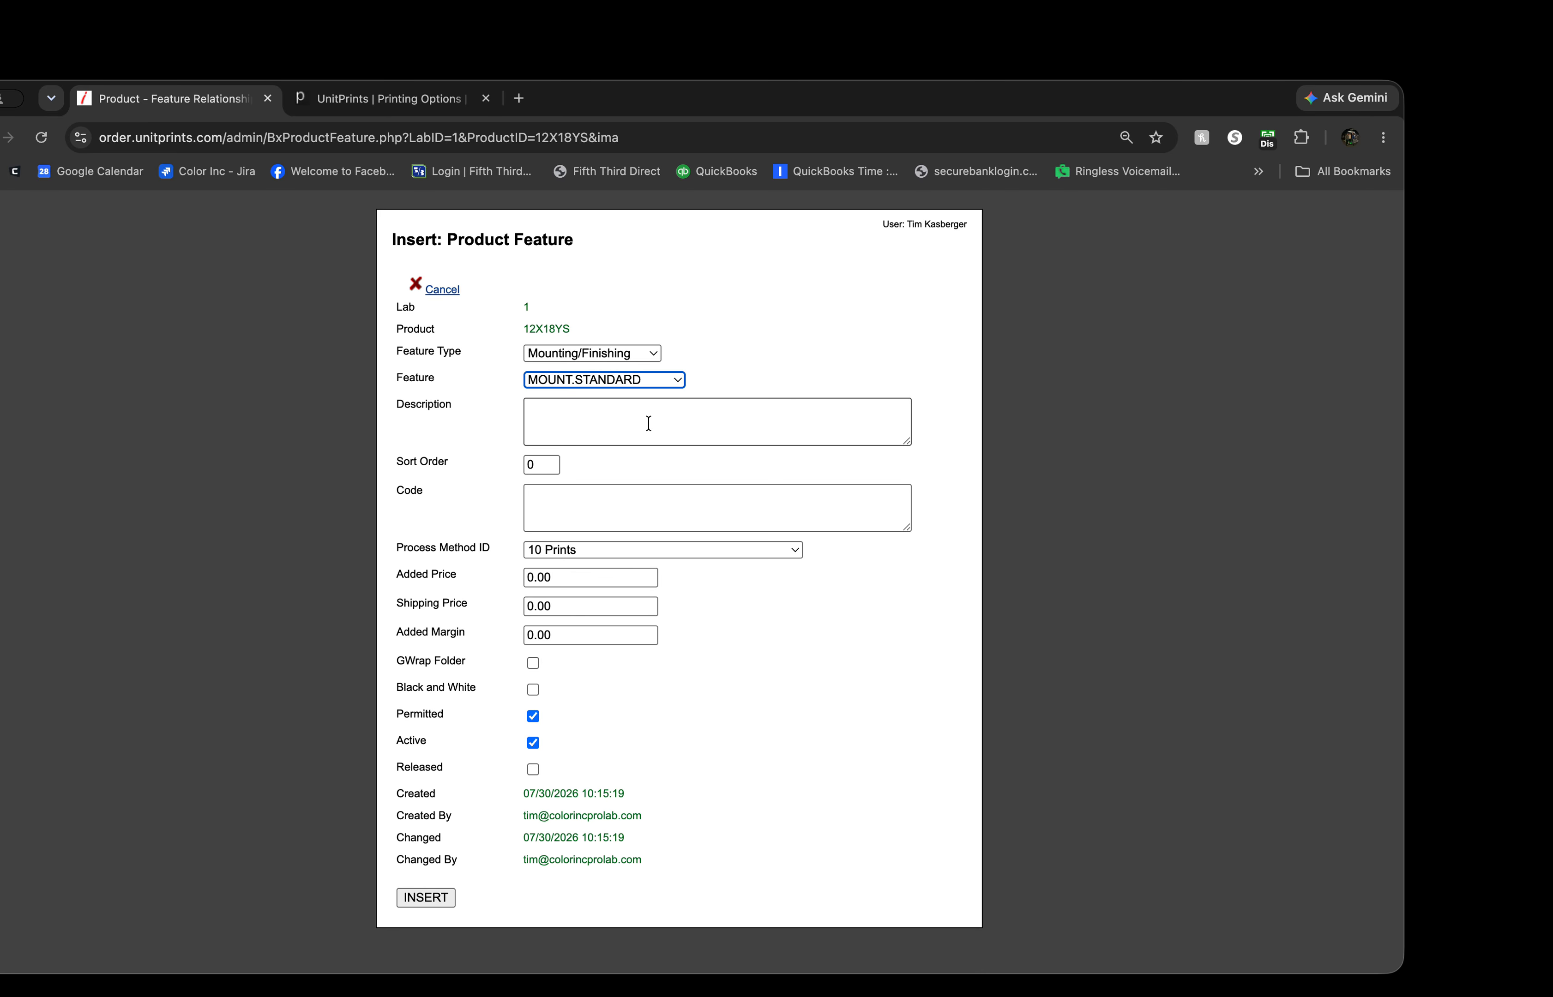
Step: Set the Mounting/Finishing feature's process method to 120 Press Print, enable GWrap Folder and Released, and insert the feature
left_click(1058, 106)
left_click_drag(1059, 109, 1105, 113)
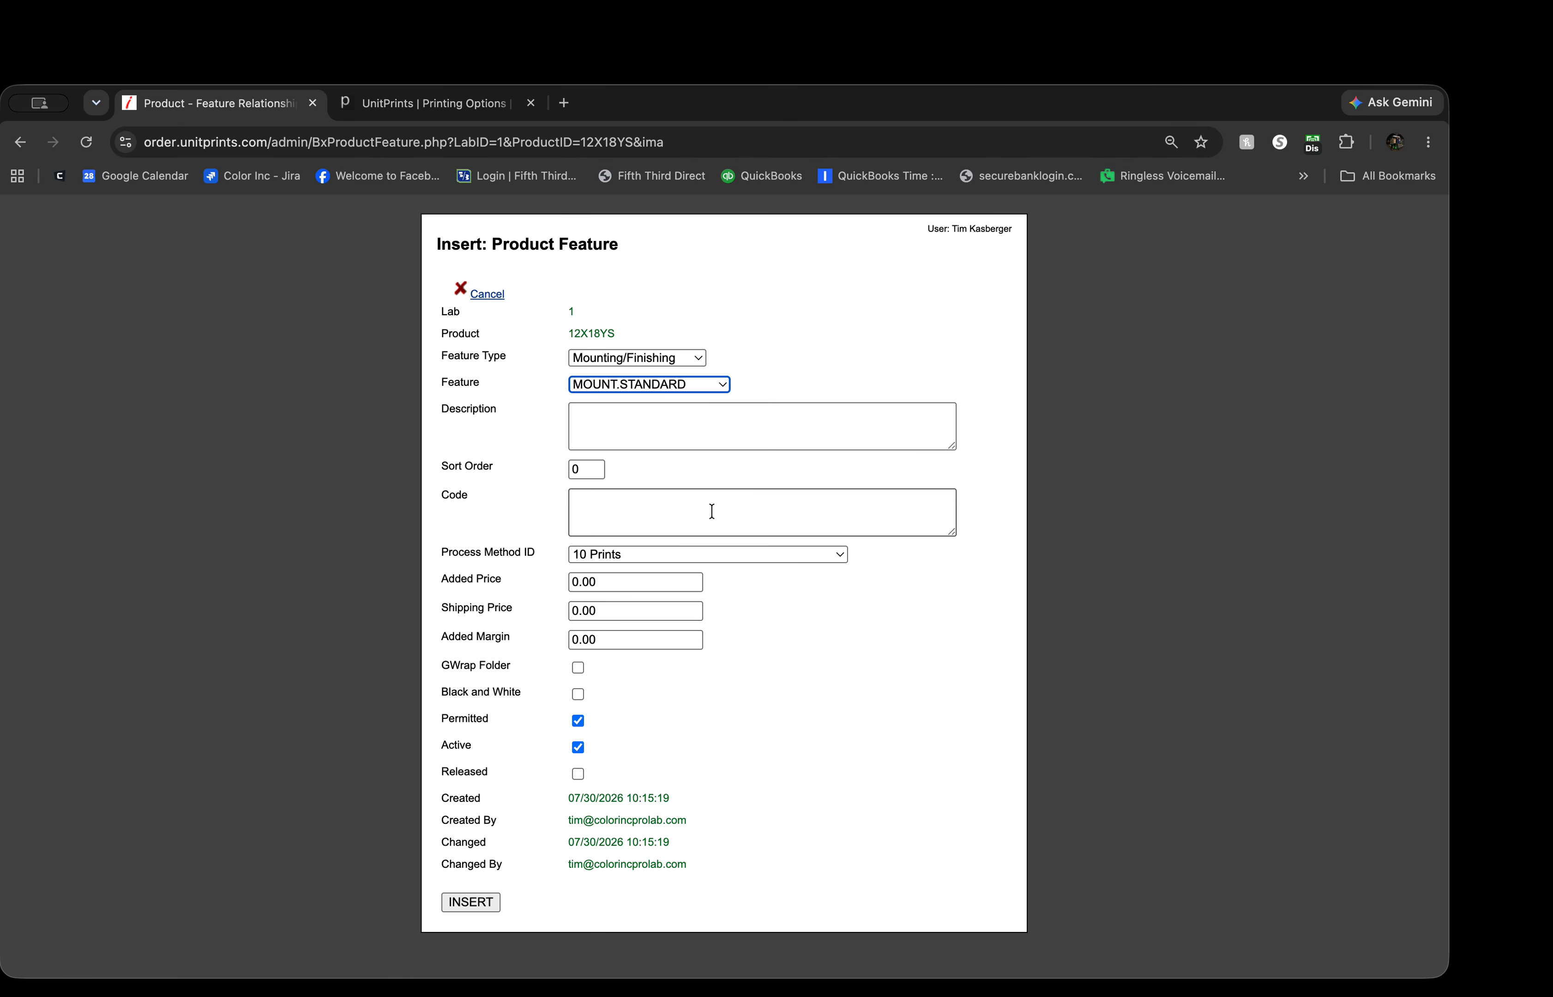
left_click(698, 555)
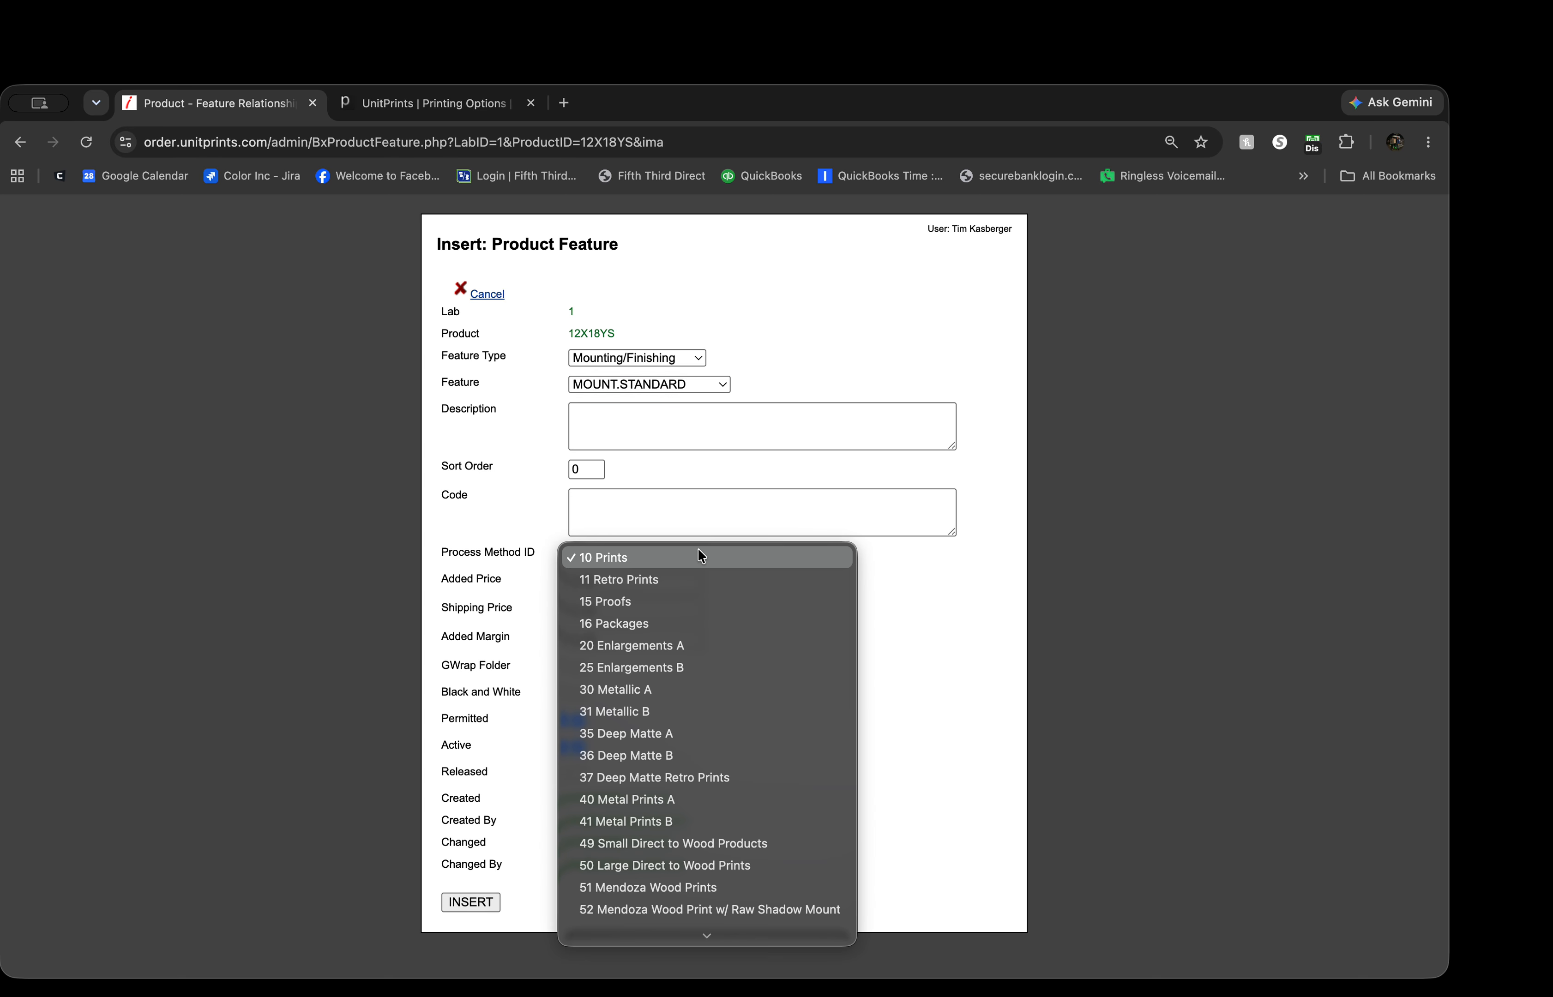
scroll(678, 868, "down", 2)
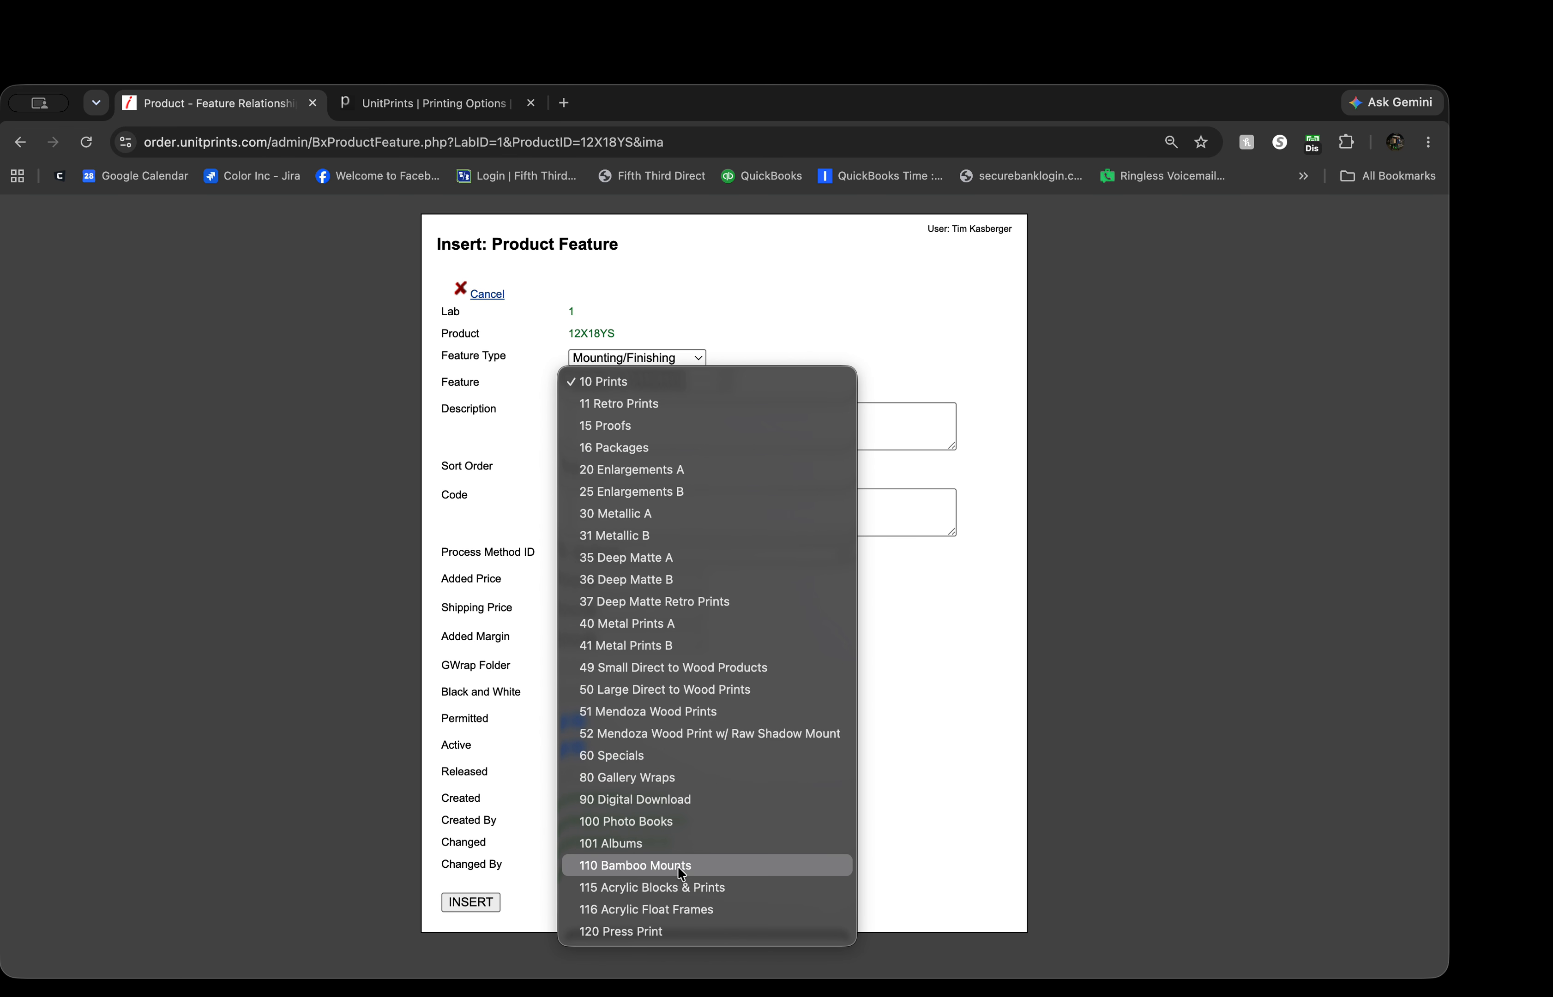
left_click(664, 932)
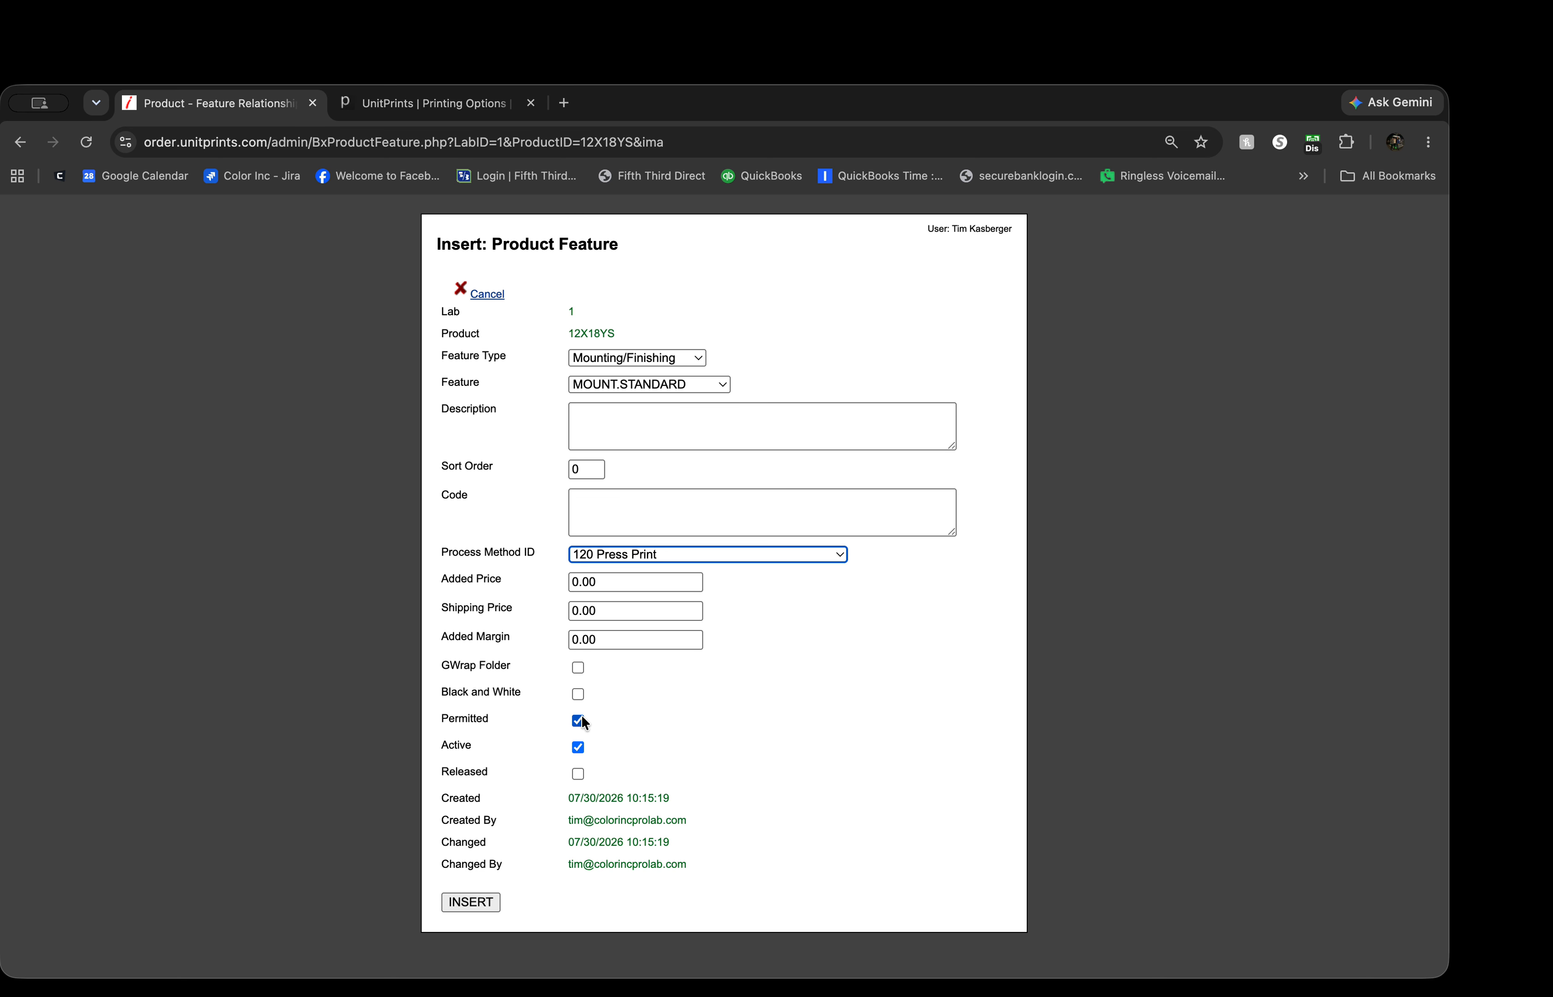
left_click(580, 668)
left_click(578, 774)
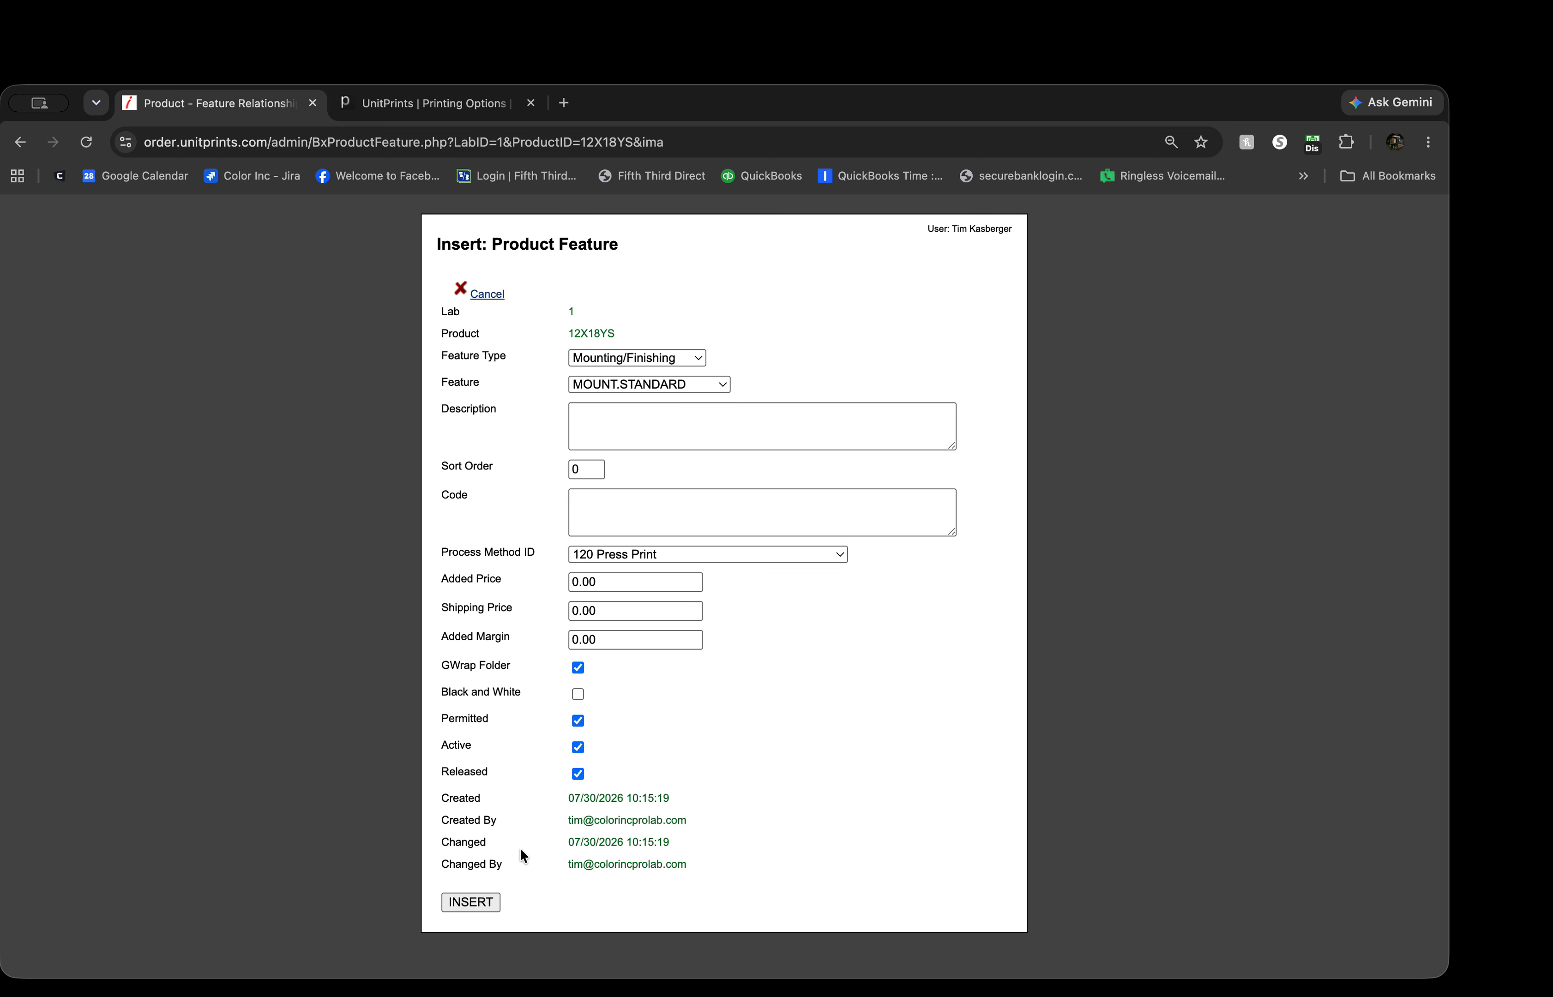
left_click(481, 904)
left_click_drag(766, 109, 797, 120)
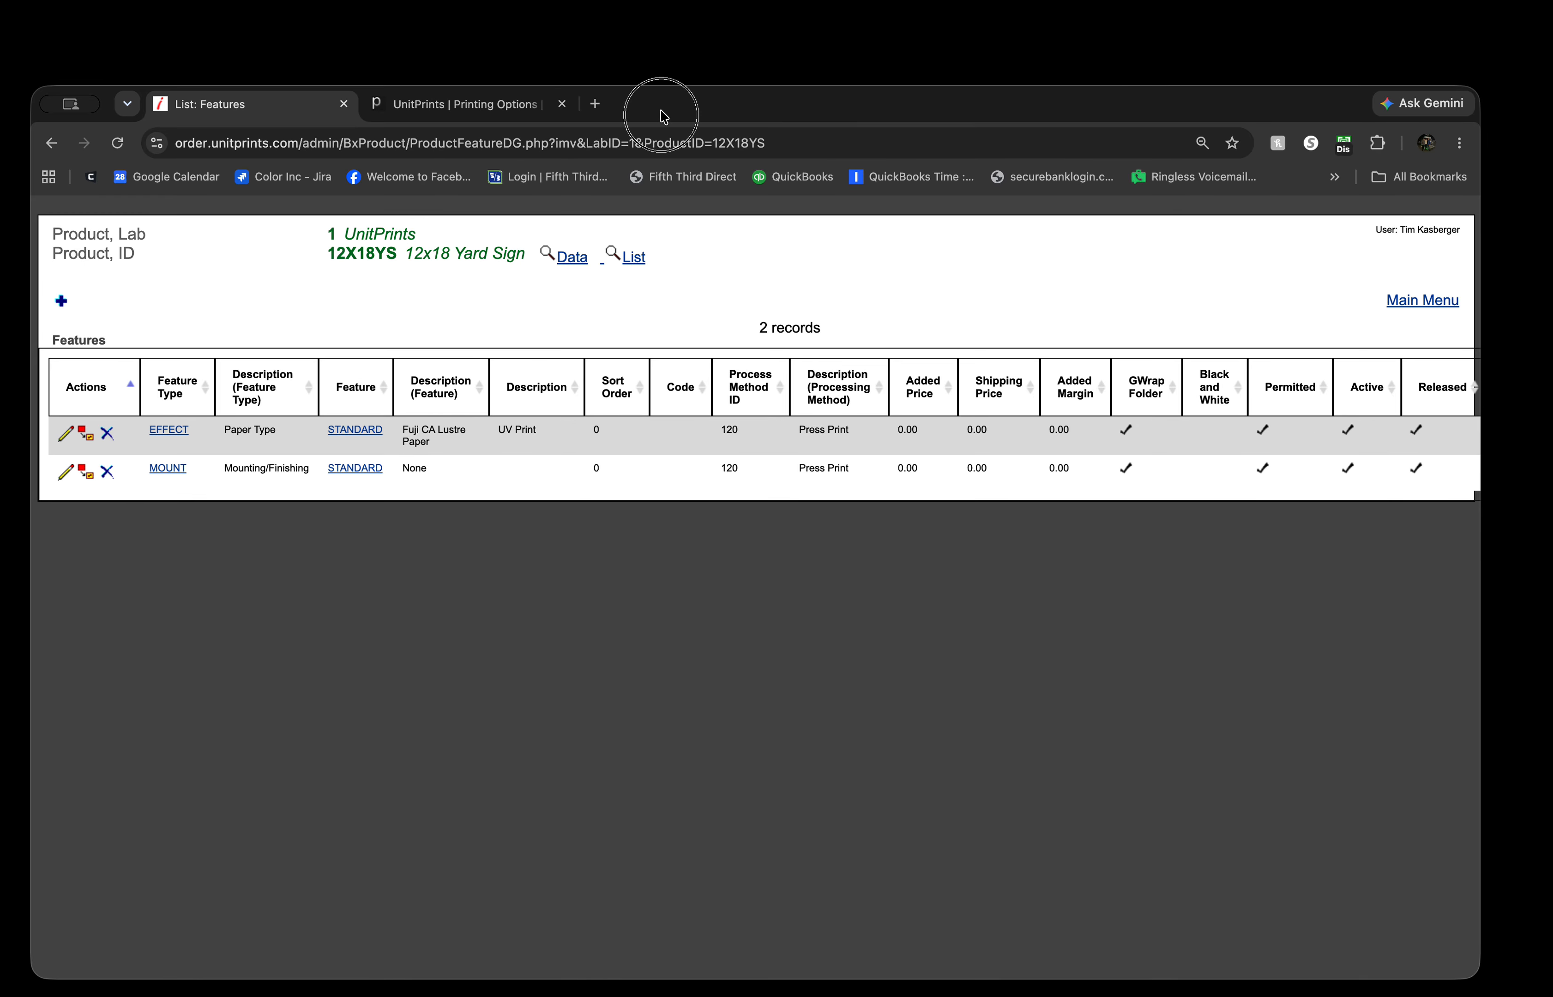
left_click_drag(661, 116, 649, 114)
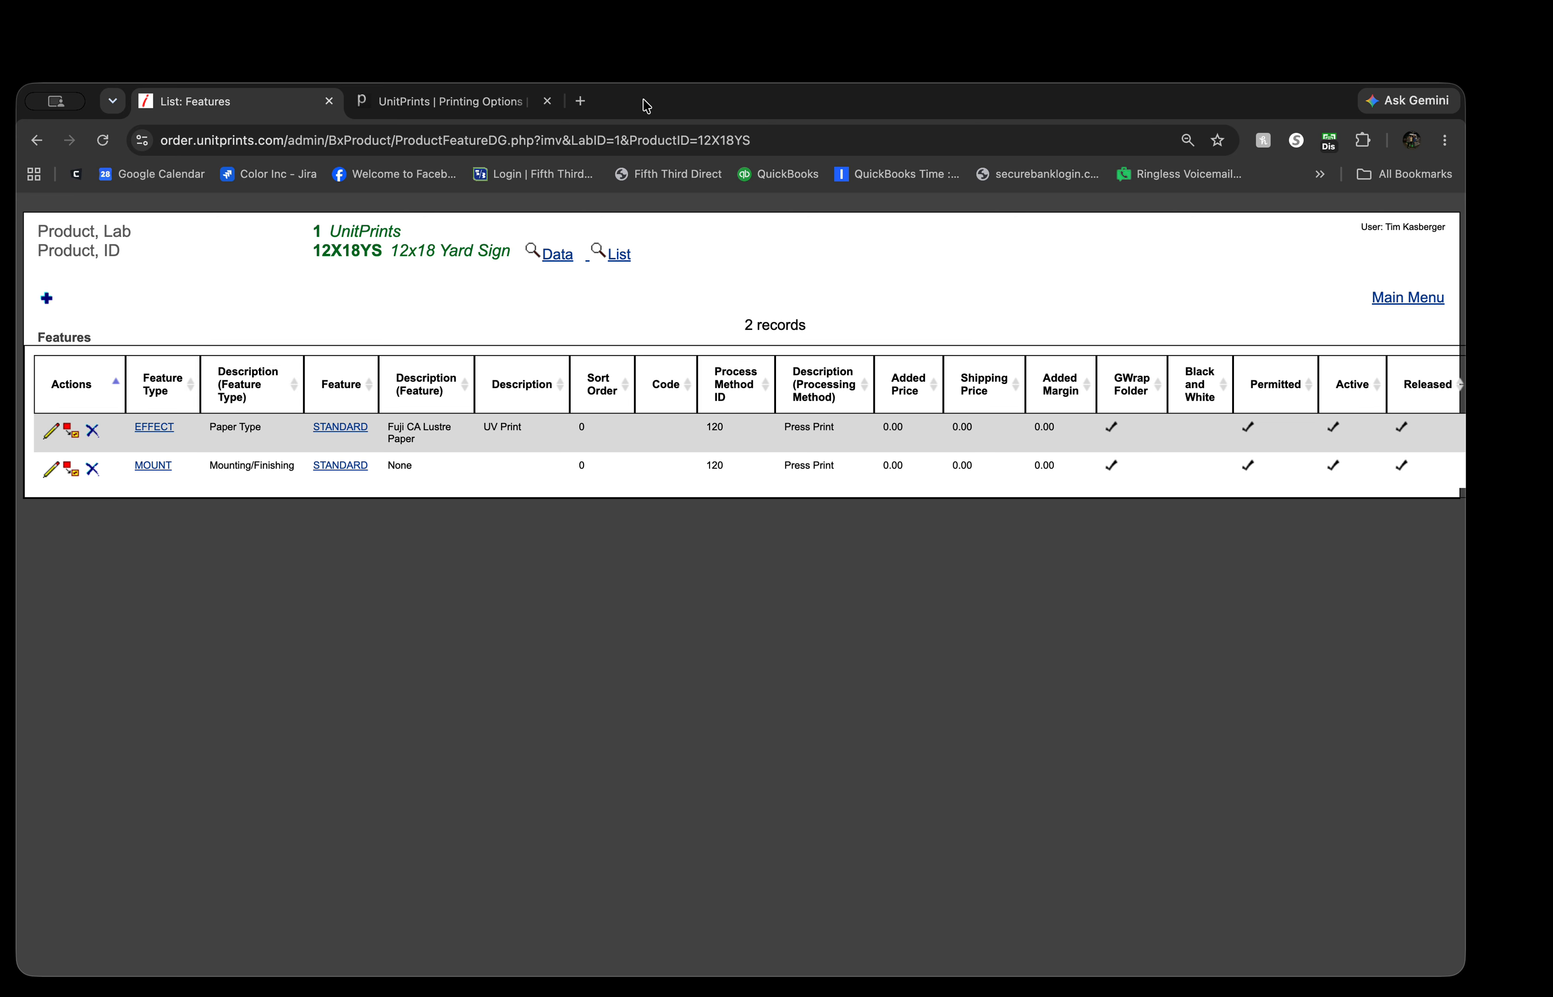
left_click_drag(646, 106, 664, 87)
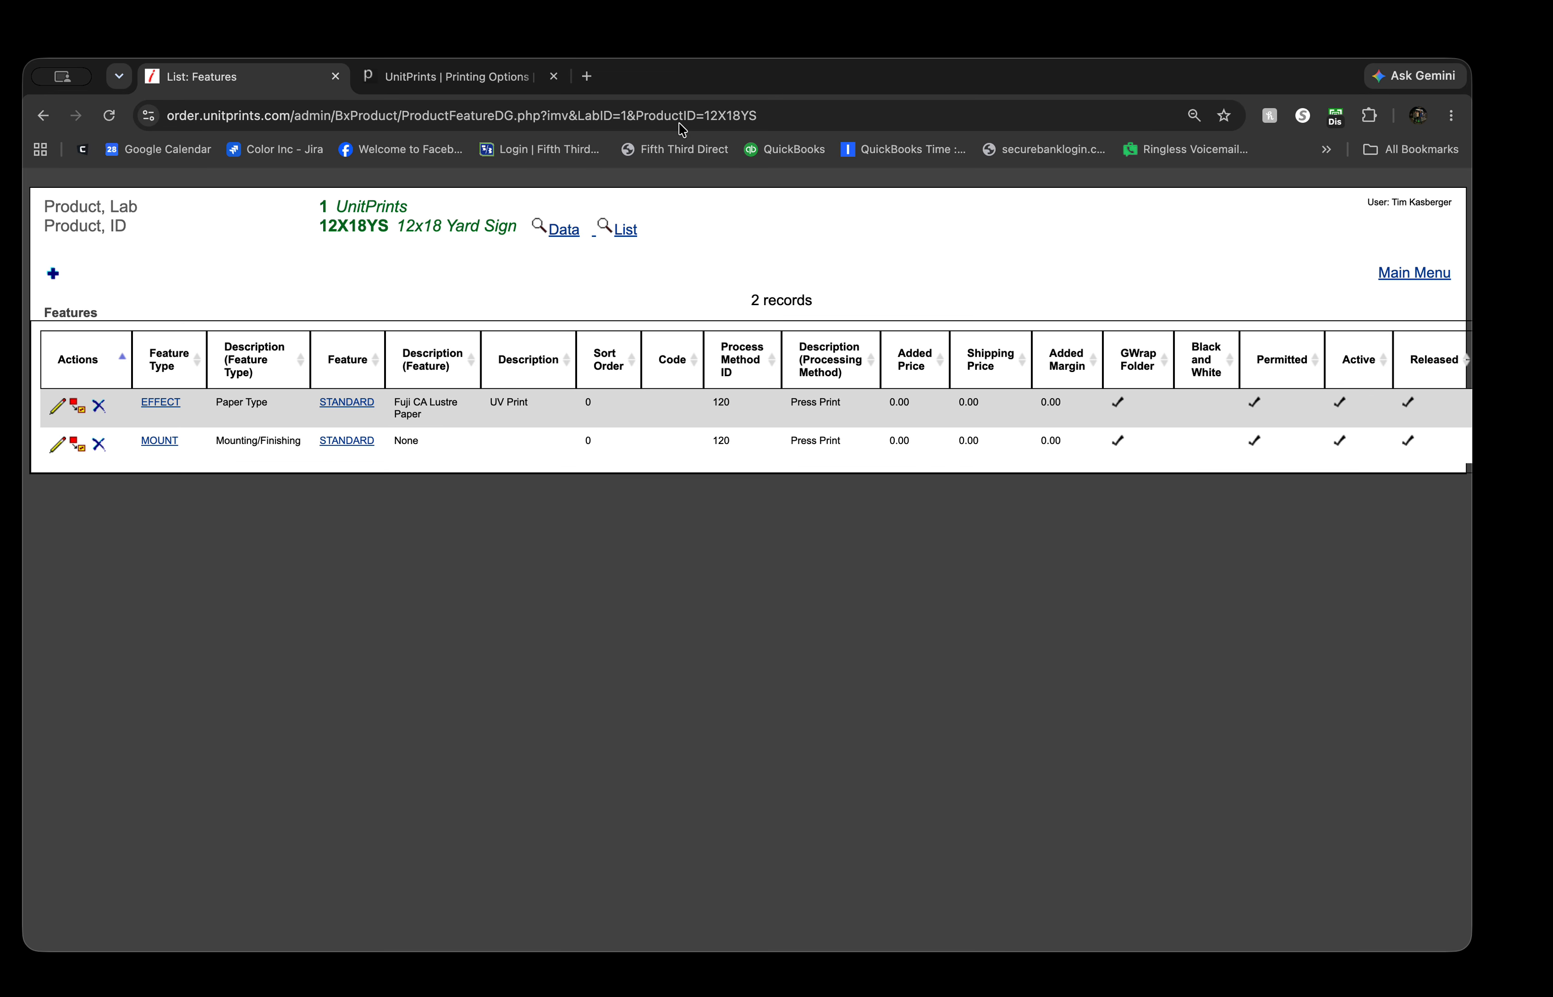
left_click(1478, 270)
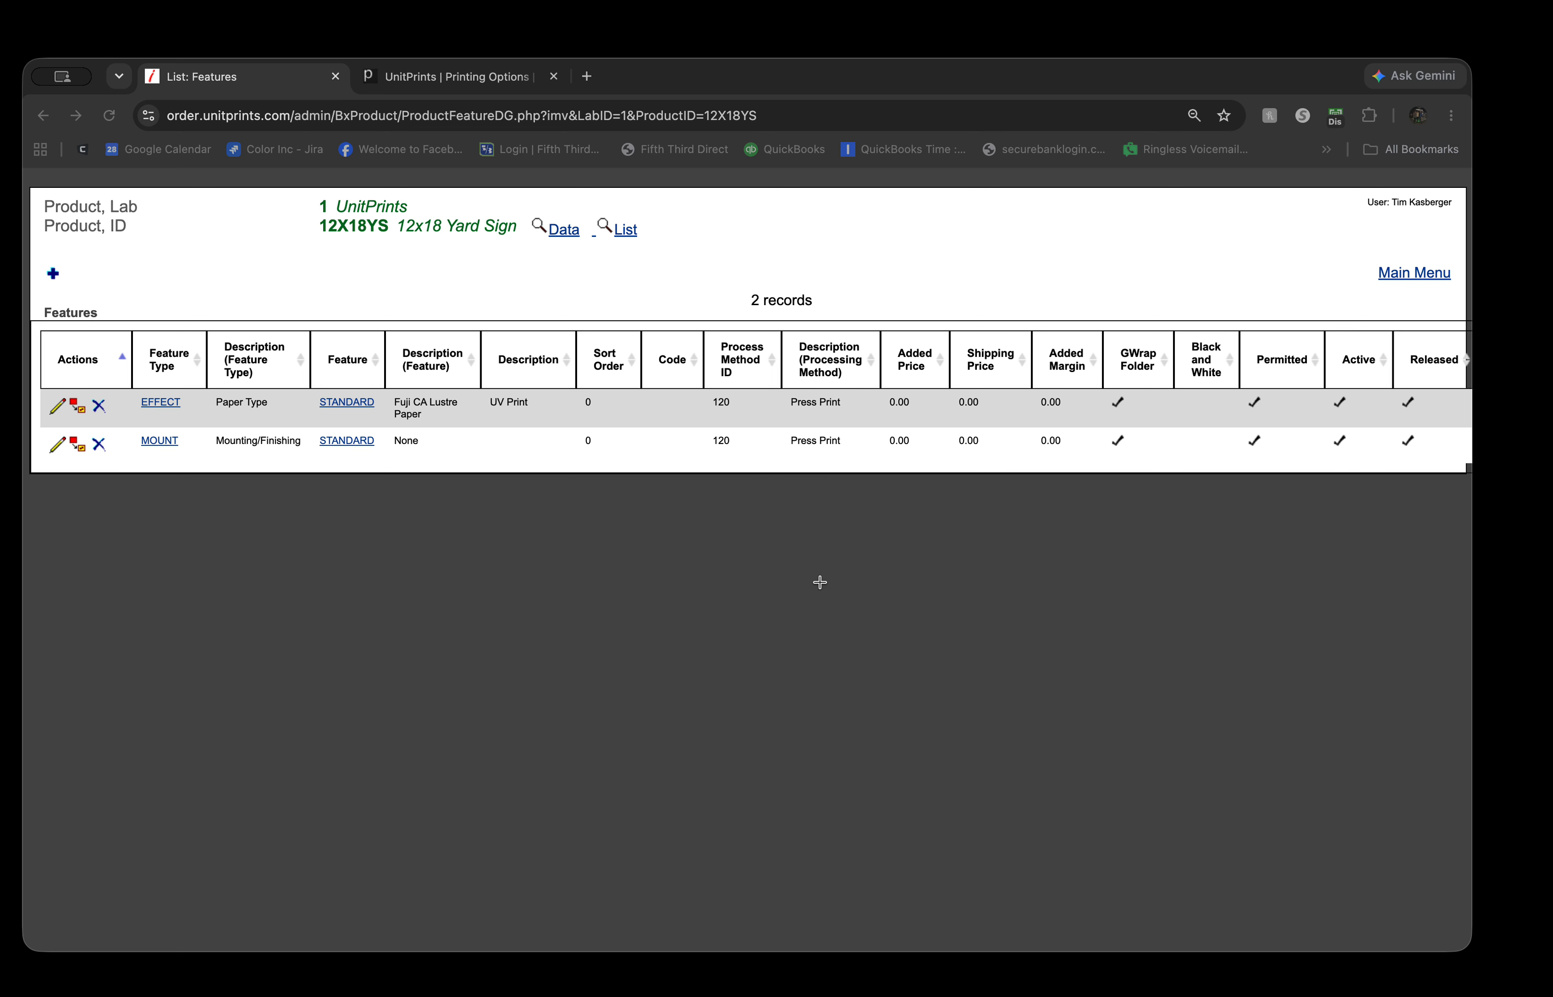